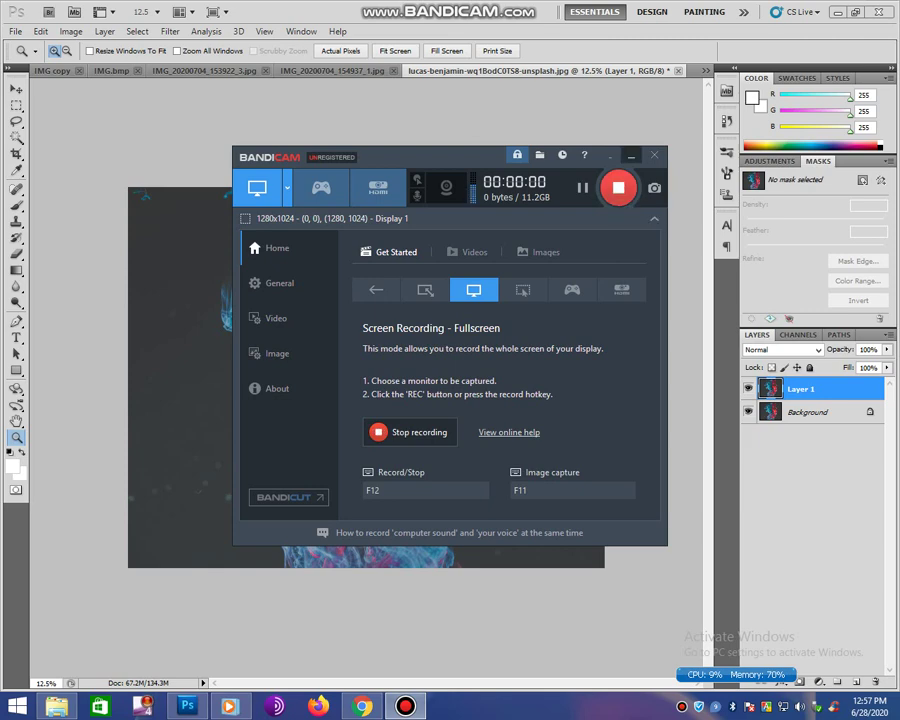
- Duplicate the smoke layer twice and boost one copy's contrast with an S-shaped curve
key(ctrl+j)
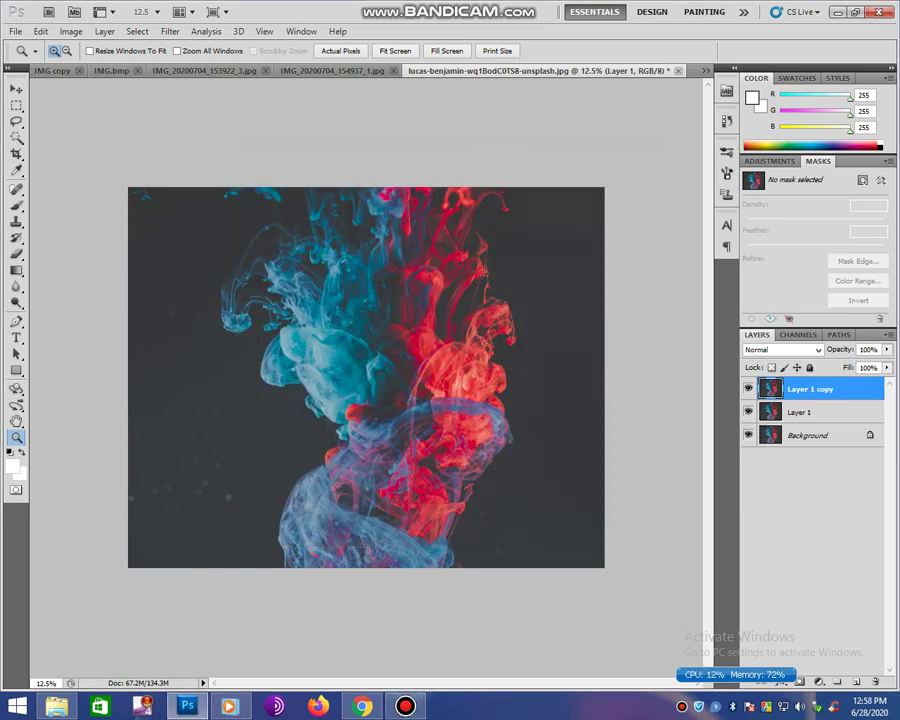
key(ctrl+j)
key(ctrl+m)
drag(603, 259, 618, 233)
drag(570, 286, 573, 298)
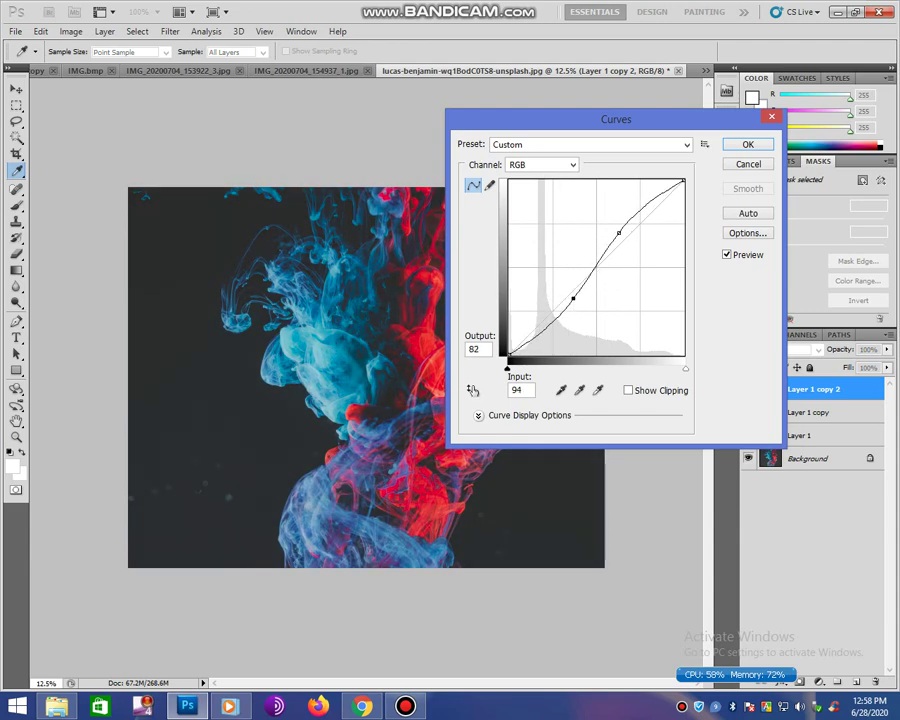
key(Return)
- Add a third duplicate, lower its opacity to 54%, and begin rotating it
key(ctrl+j)
key(z)
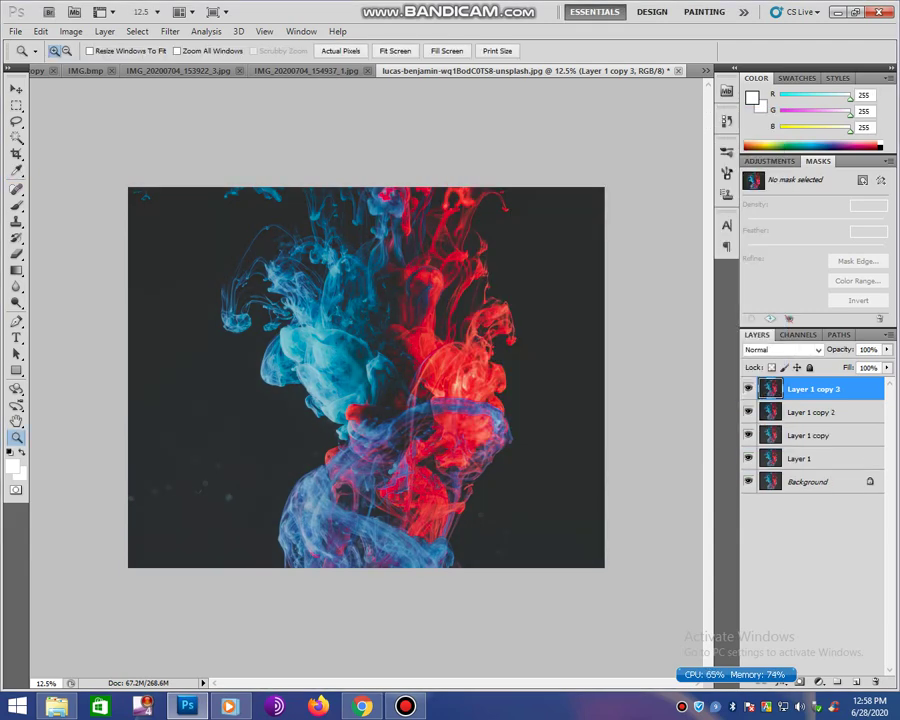
drag(886, 349, 854, 366)
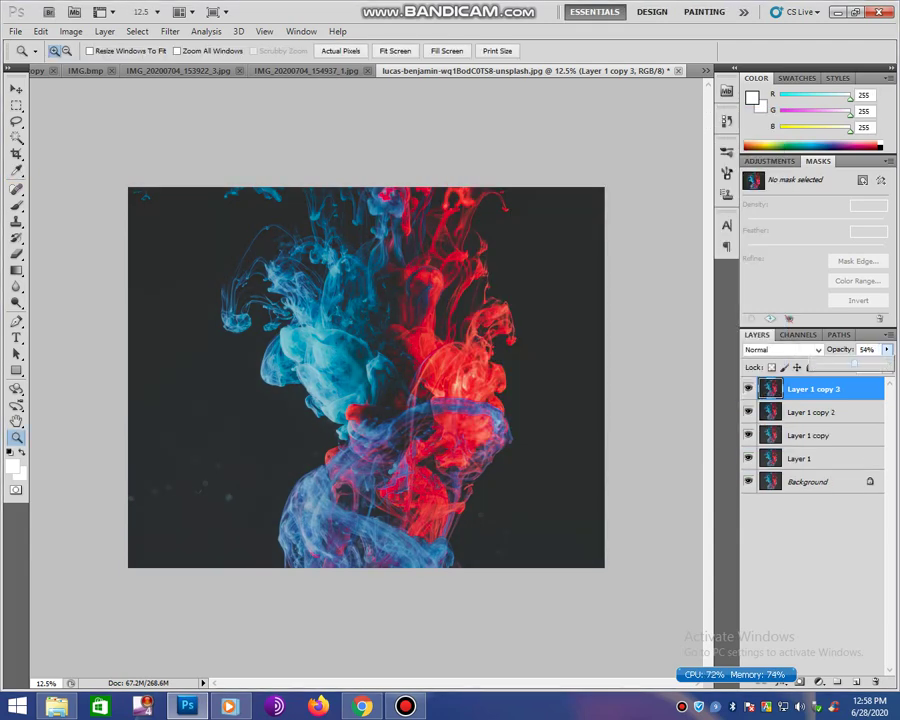
key(ctrl+t)
mouse_move(620, 590)
mouse_down()
mouse_move(638, 186)
mouse_move(610, 600)
mouse_up()
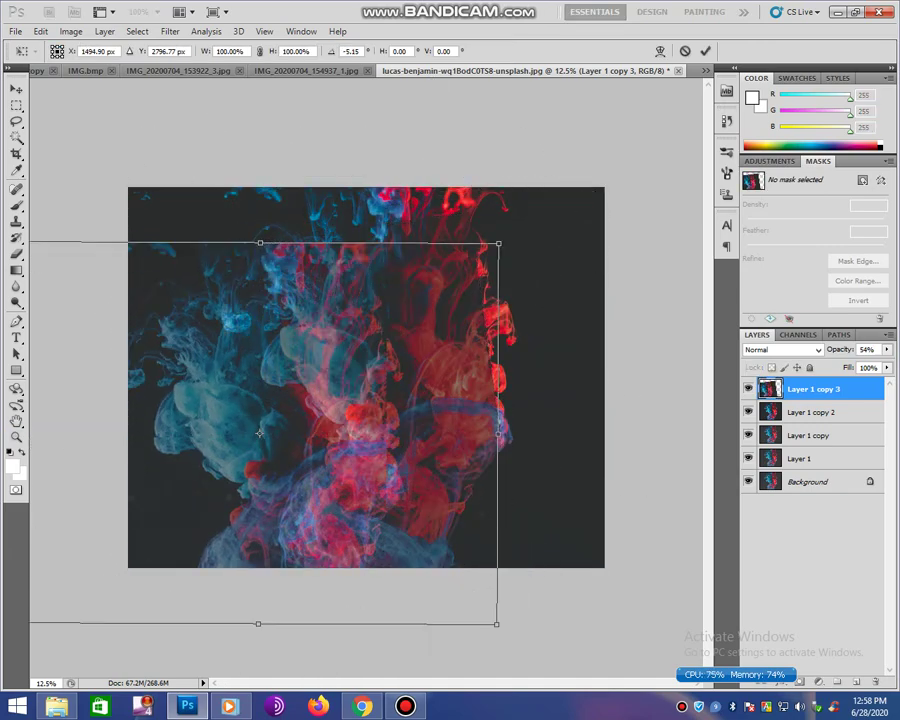
- Move the top copy, flip it horizontally and tilt it about 14° to mirror the column
drag(259, 432, 389, 390)
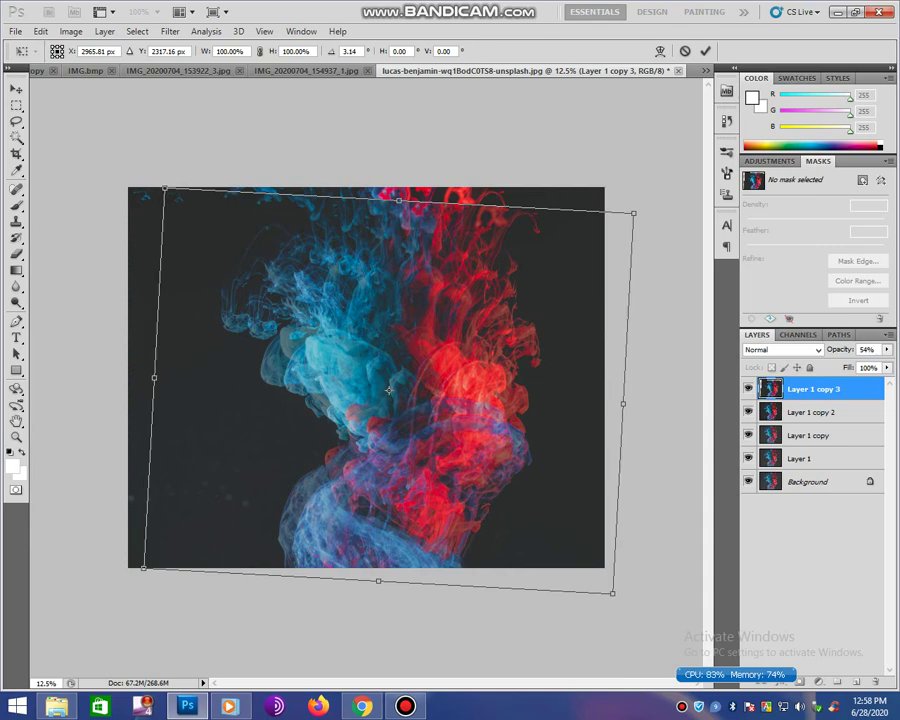
drag(147, 378, 630, 404)
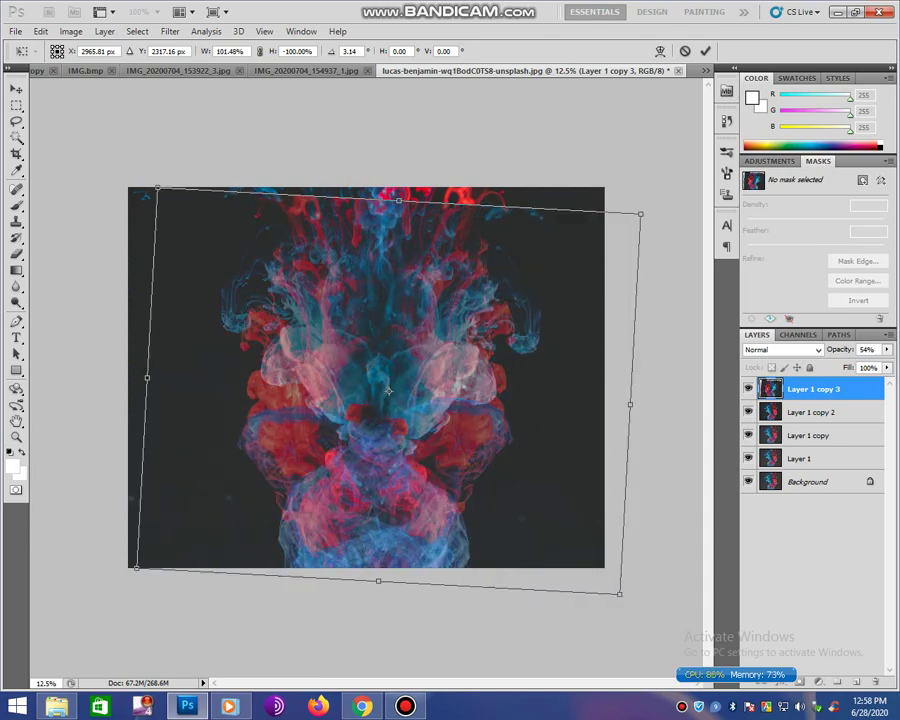
mouse_move(388, 390)
mouse_down()
mouse_move(417, 400)
mouse_move(447, 384)
mouse_move(449, 425)
mouse_up()
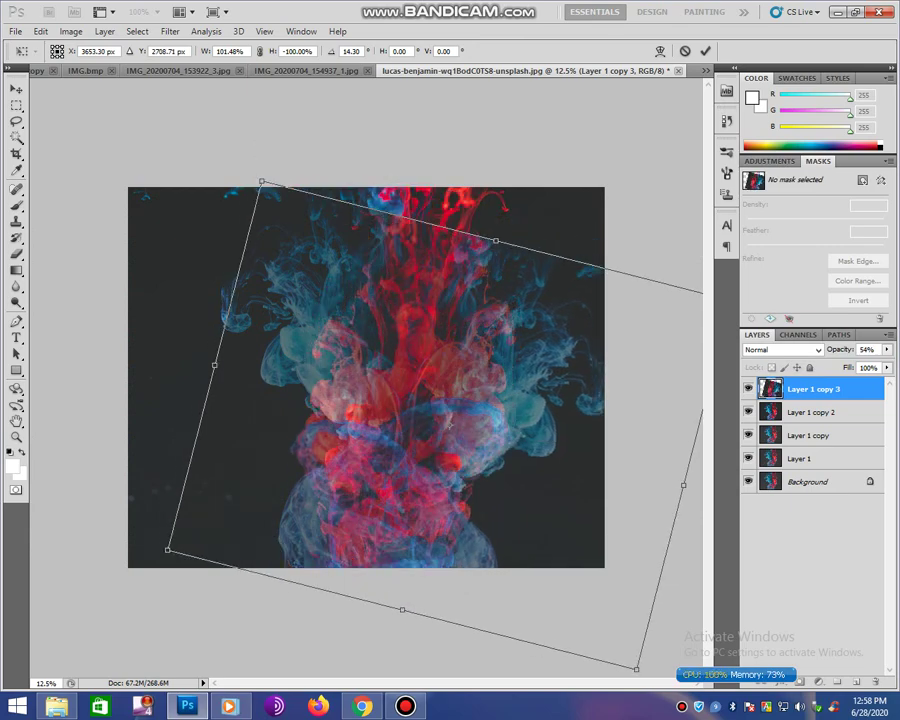
key(z)
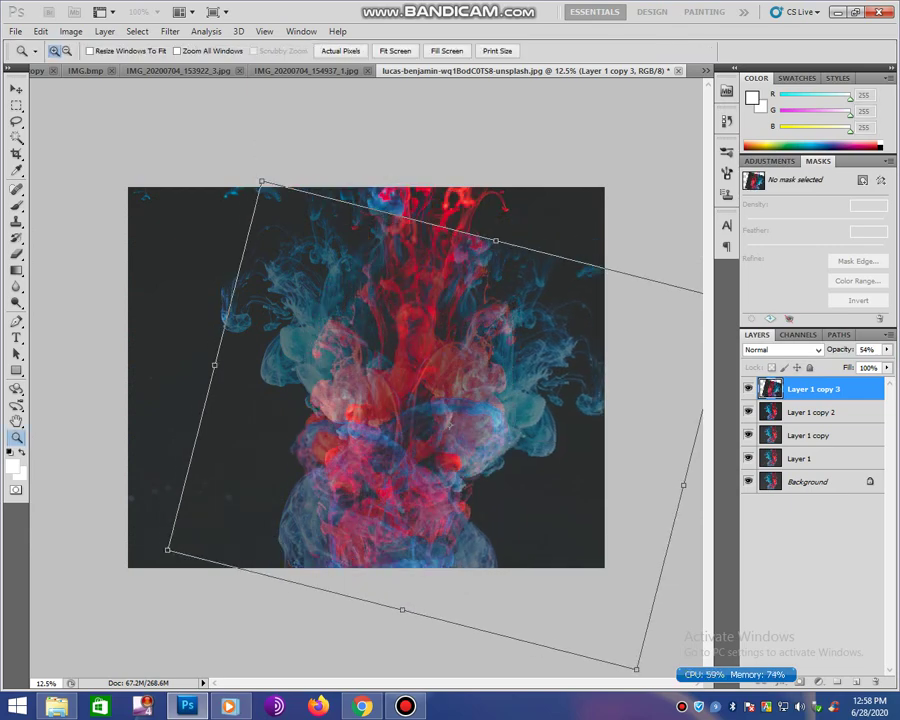
- Blend the mirrored copy in Screen mode at 100% opacity
click(783, 349)
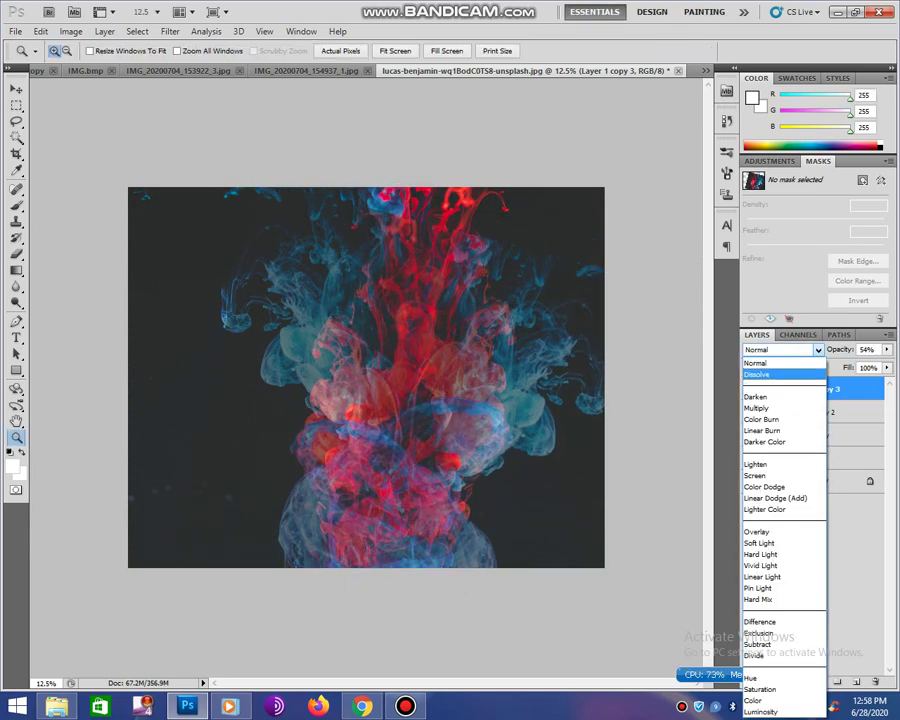
click(770, 404)
key(Down)
key(Down)
key(Down)
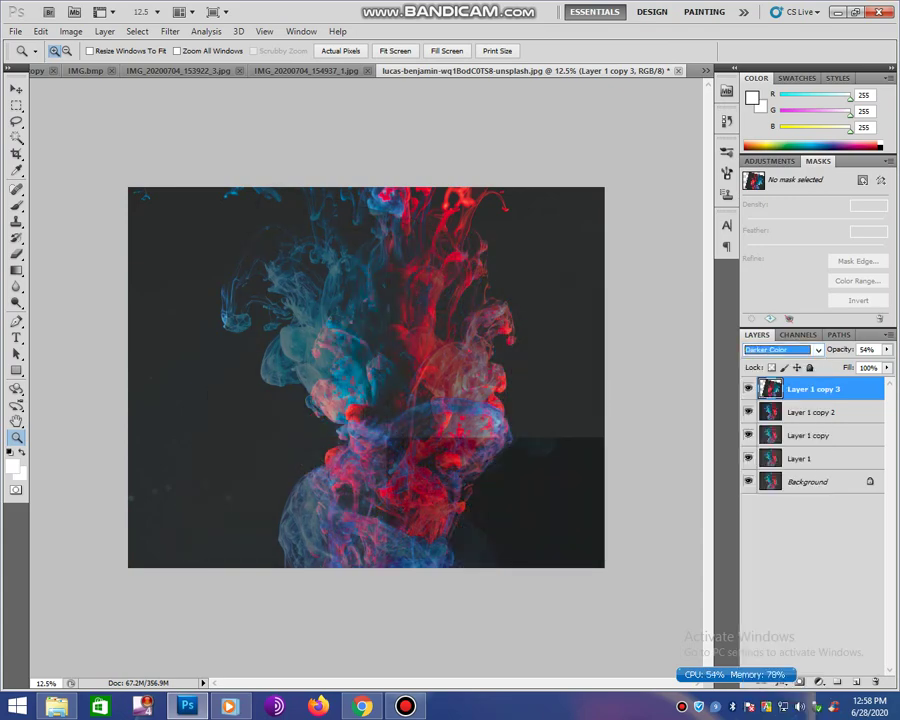
key(Down)
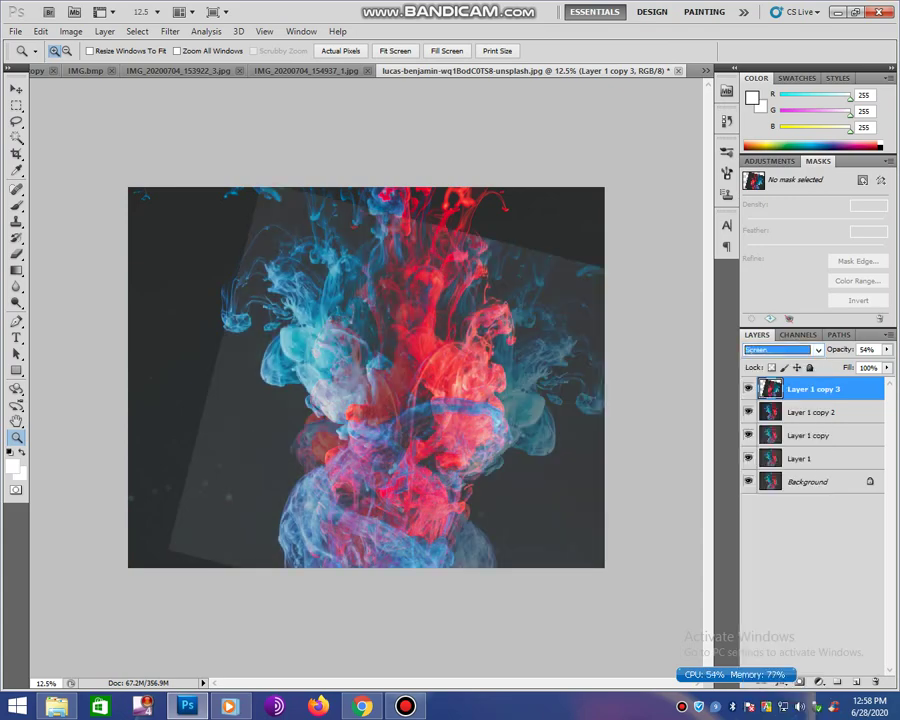
click(887, 349)
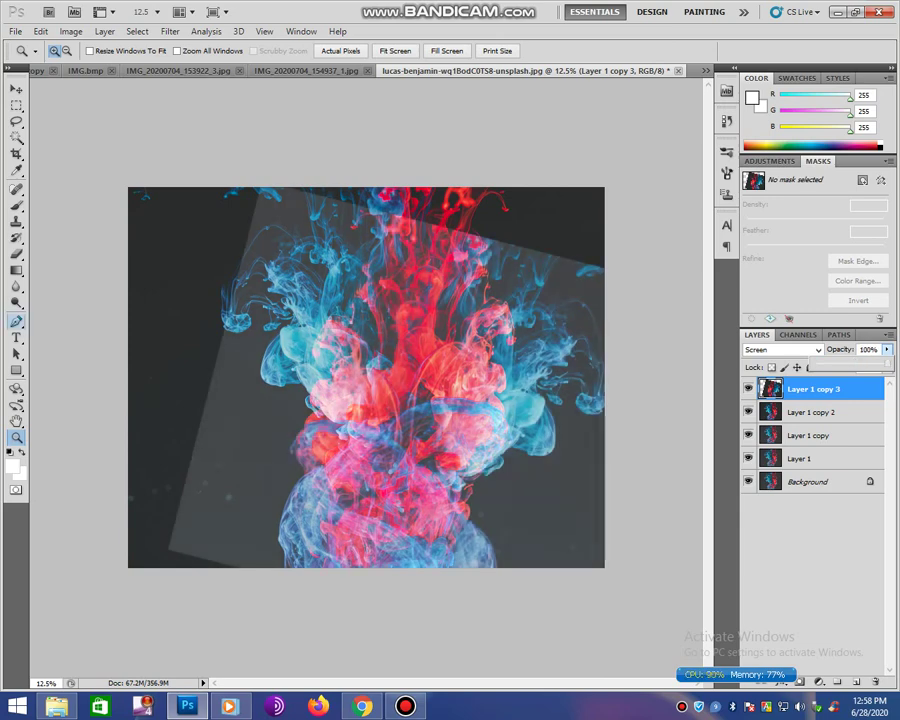
click(16, 254)
right_click(210, 305)
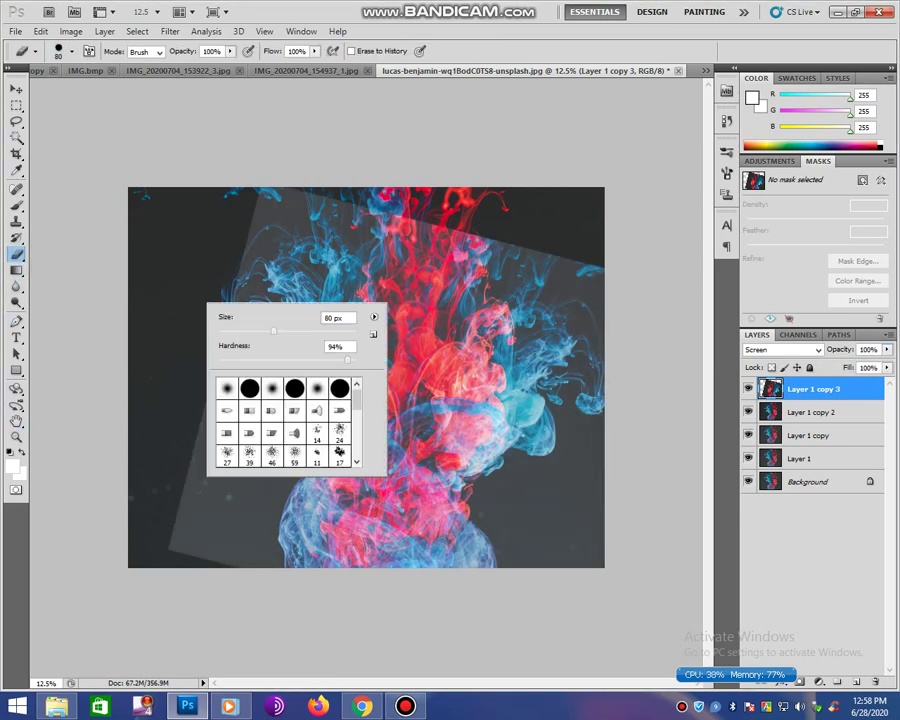
- Set the Eraser to 463 px with 0% hardness
mouse_move(273, 331)
mouse_down()
mouse_move(321, 331)
mouse_move(219, 360)
mouse_up()
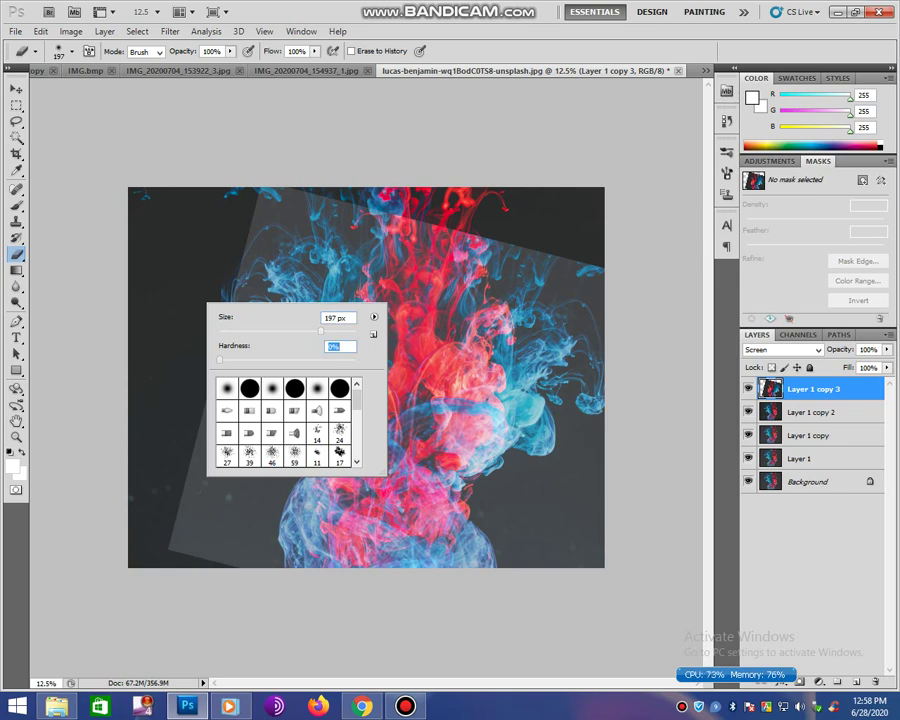
drag(321, 331, 343, 331)
key(Return)
- Softly erase the grey hard edges on the left and across the top right
mouse_move(208, 275)
mouse_down()
mouse_move(183, 190)
mouse_move(162, 296)
mouse_move(145, 330)
mouse_up()
mouse_move(190, 395)
mouse_down()
mouse_move(168, 373)
mouse_move(139, 300)
mouse_move(195, 378)
mouse_move(210, 260)
mouse_up()
mouse_move(250, 165)
mouse_down()
mouse_move(330, 180)
mouse_move(405, 225)
mouse_move(412, 320)
mouse_up()
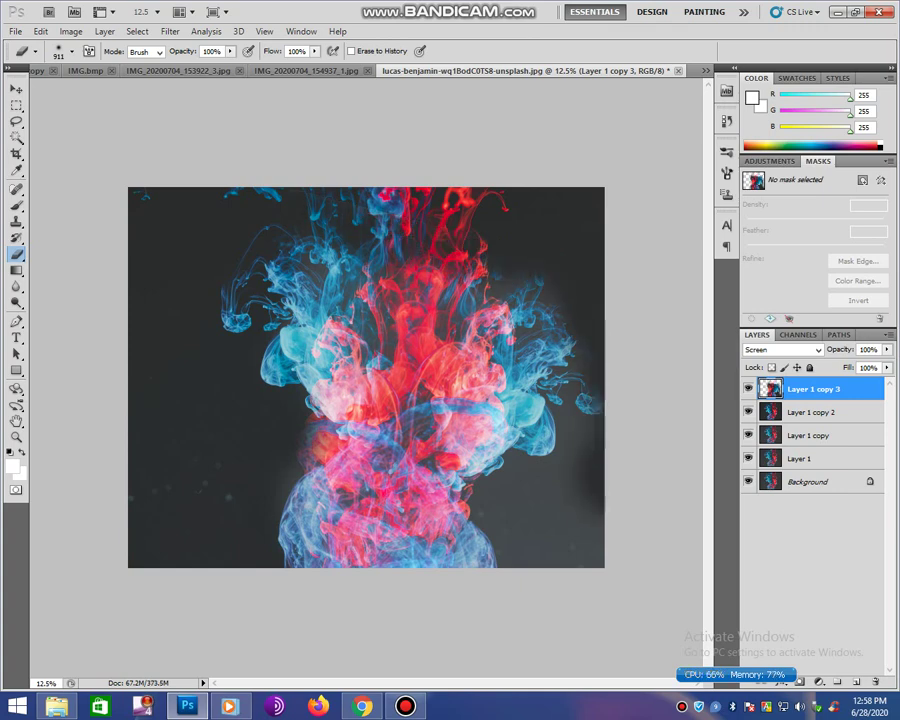
key(ctrl+l)
- Darken the copy's midtones to Levels gamma 0.56, then duplicate it as Layer 1 copy 4
drag(600, 133, 724, 122)
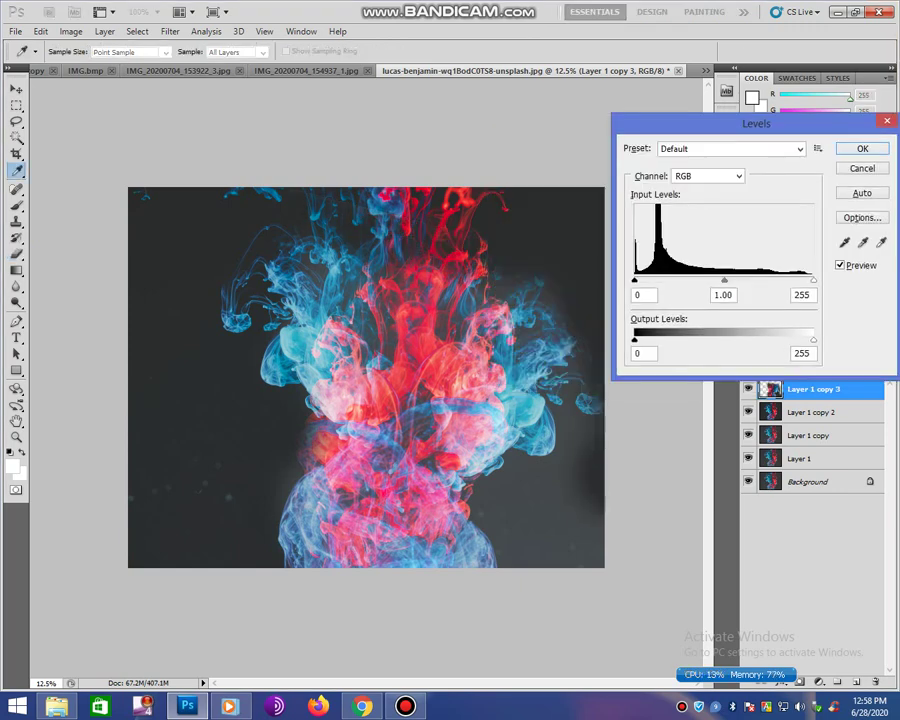
drag(724, 280, 756, 280)
key(Return)
key(v)
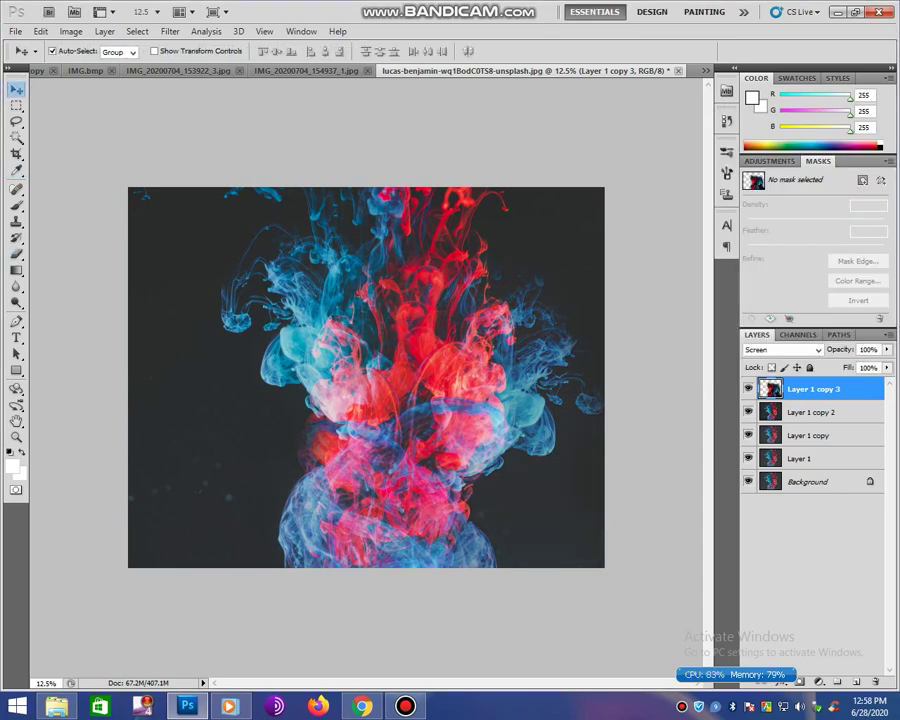
key(ctrl+alt+shift+t)
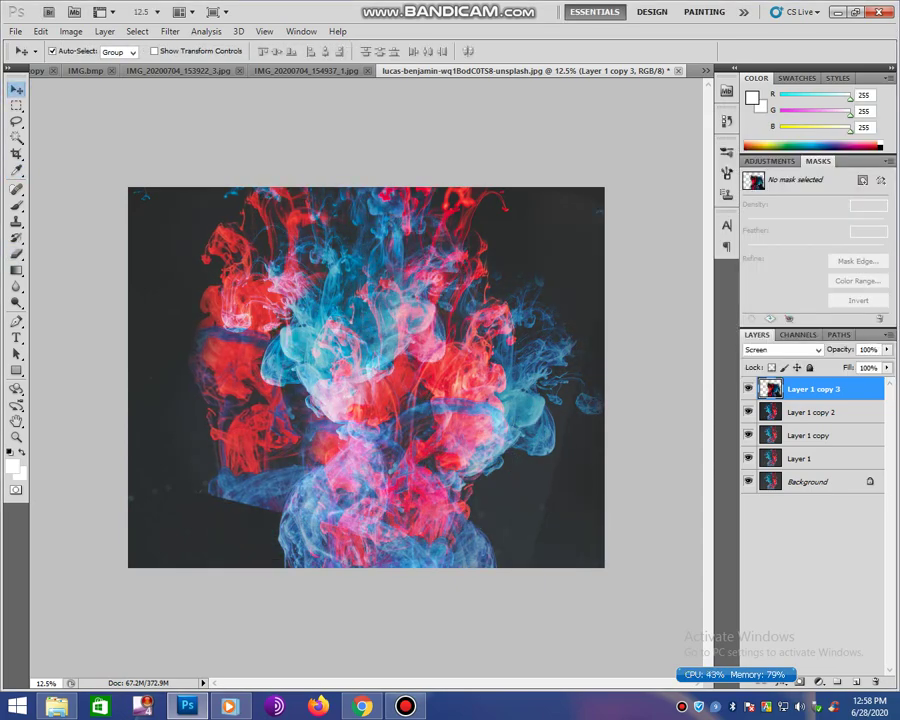
key(ctrl+t)
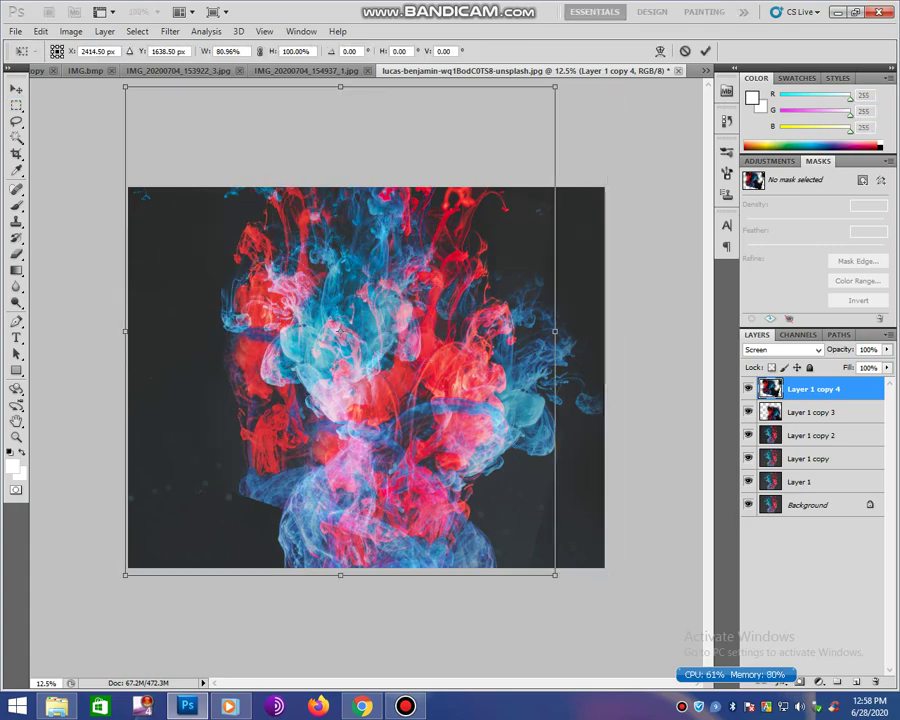
- Narrow Layer 1 copy 4, rotate it about -56° toward the lower left, then duplicate it as copy 5
drag(621, 331, 540, 331)
drag(600, 600, 680, 380)
mouse_move(278, 440)
mouse_down()
mouse_move(270, 446)
mouse_move(286, 451)
mouse_up()
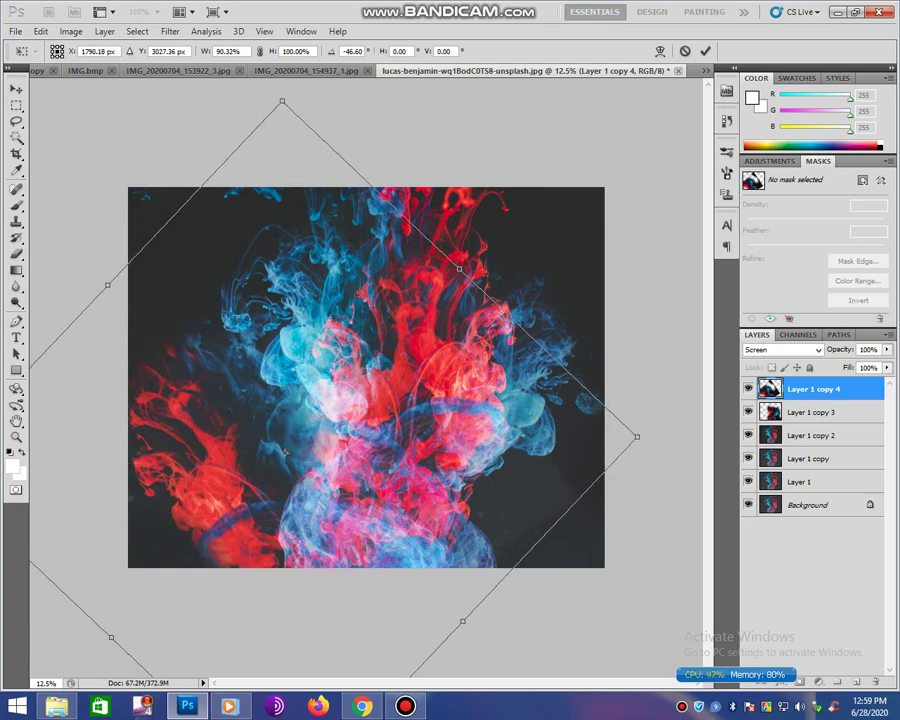
drag(100, 650, 135, 677)
key(Return)
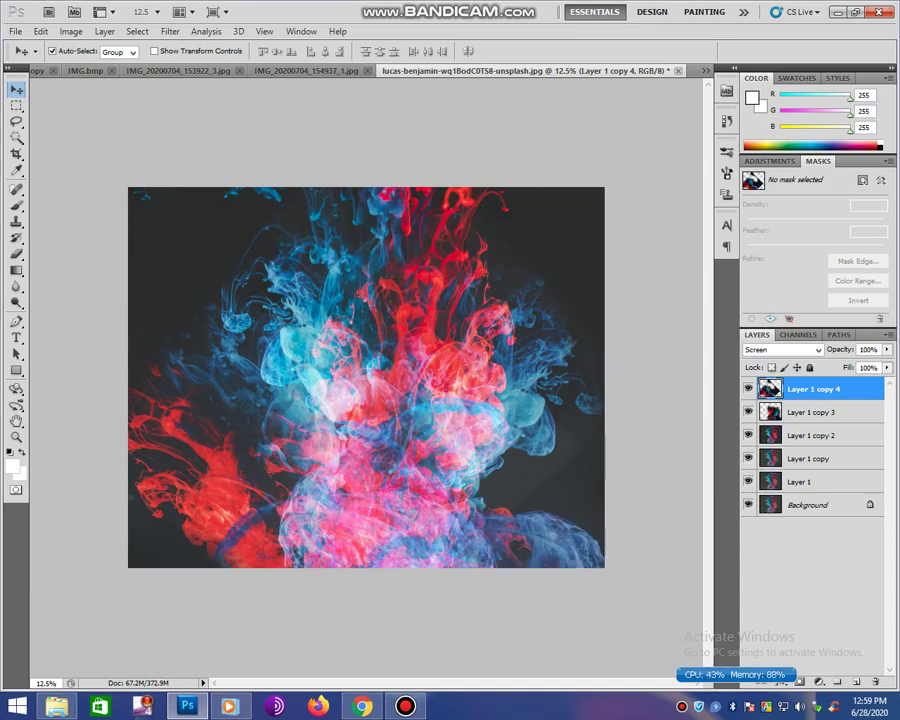
key(ctrl+alt+t)
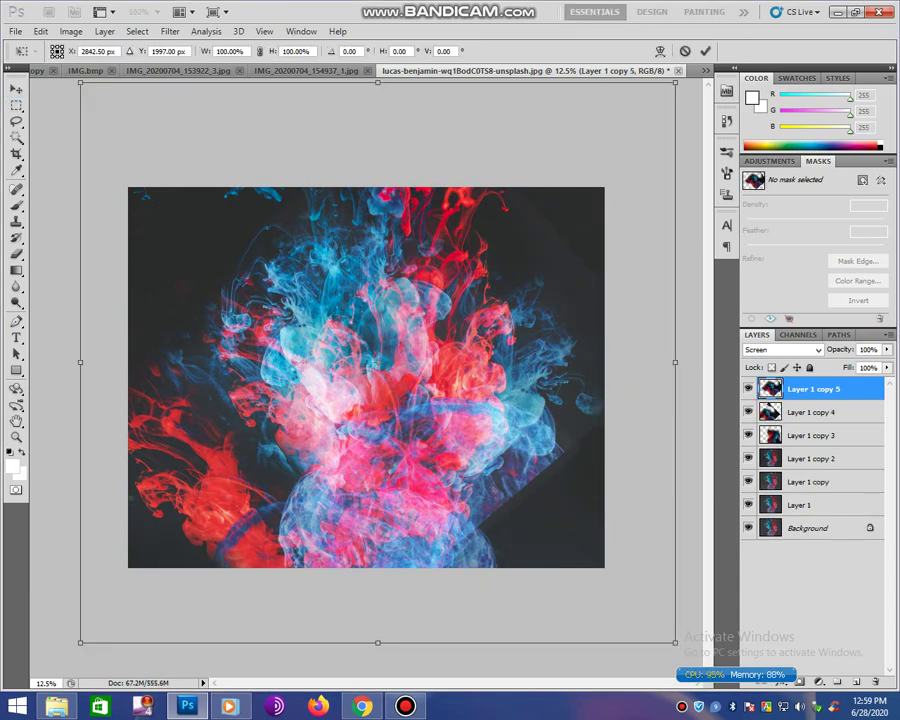
- Scale Layer 1 copy 5 to about 67% and rotate it about -109° into the upper right
mouse_move(495, 474)
mouse_down()
mouse_move(504, 240)
mouse_move(451, 384)
mouse_move(506, 300)
mouse_up()
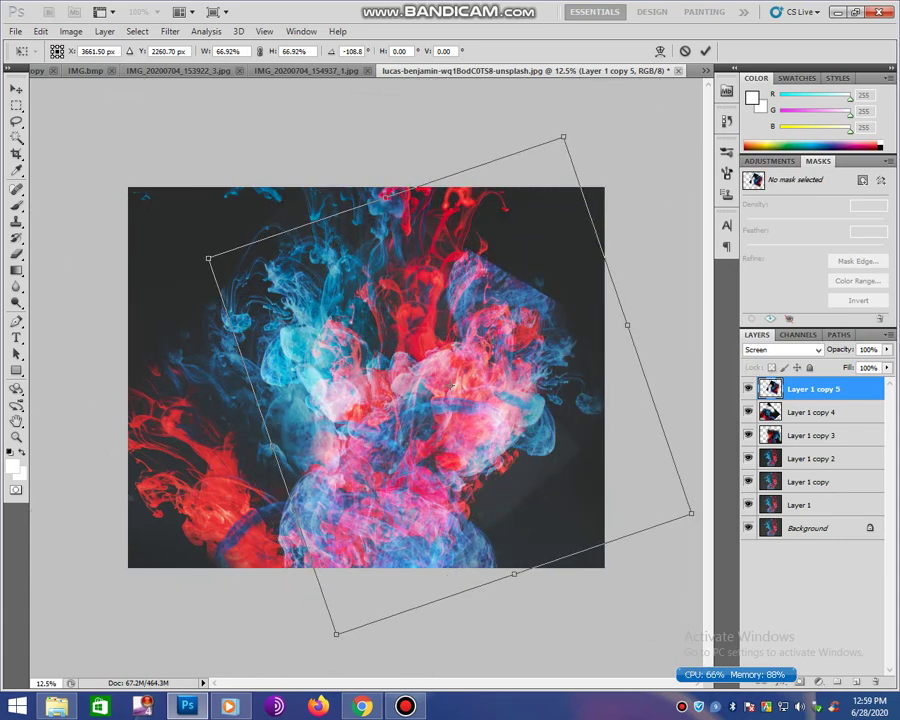
key(Return)
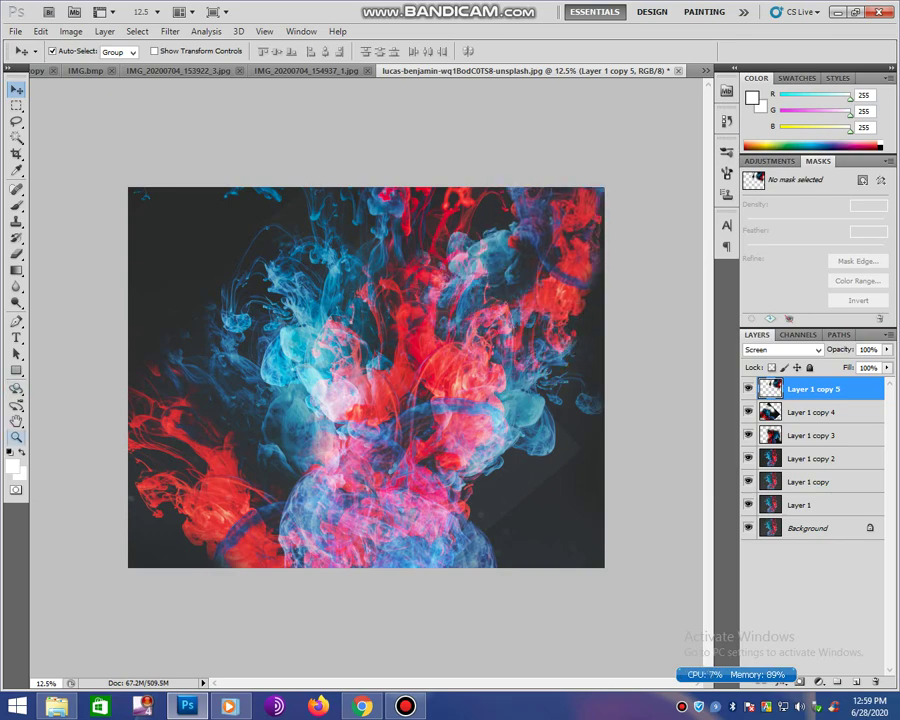
click(16, 437)
key(ctrl+plus)
- Close the other open photo document without saving changes
key(ctrl+minus)
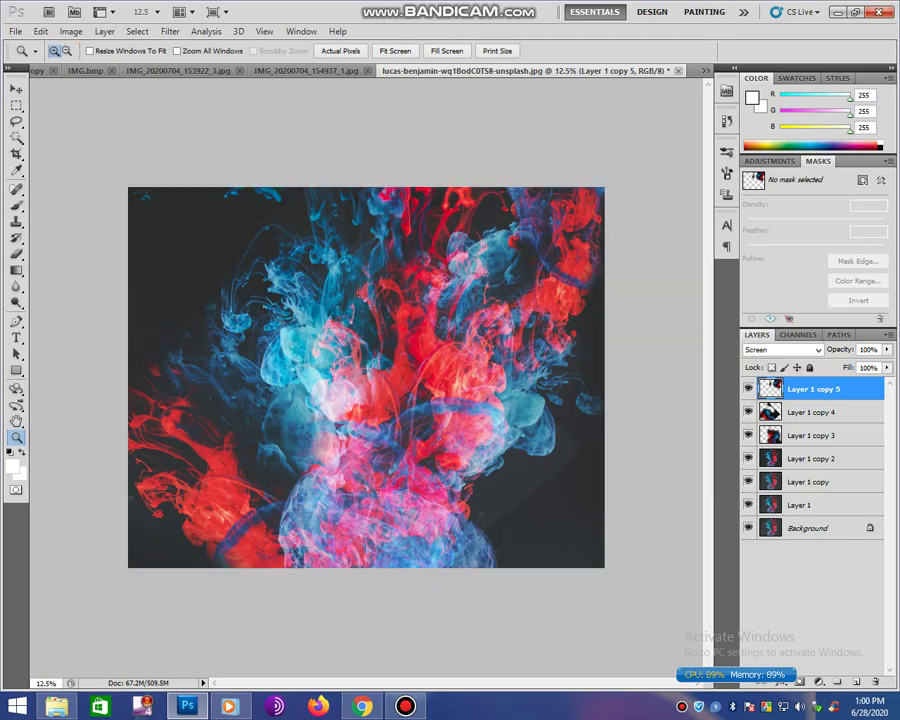
key(v)
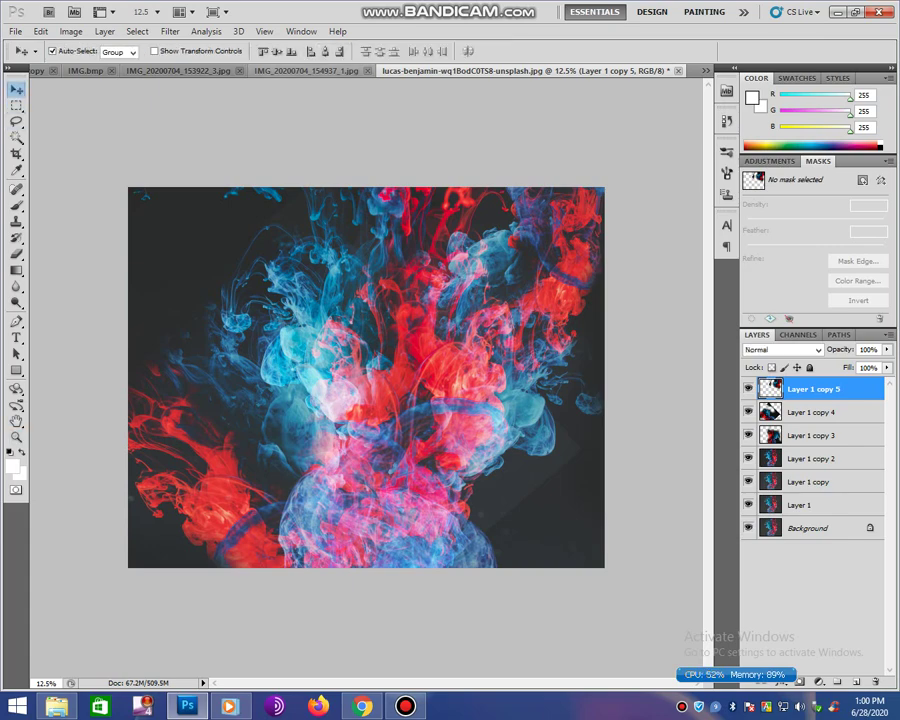
key(ctrl+shift+Tab)
key(ctrl+w)
key(n)
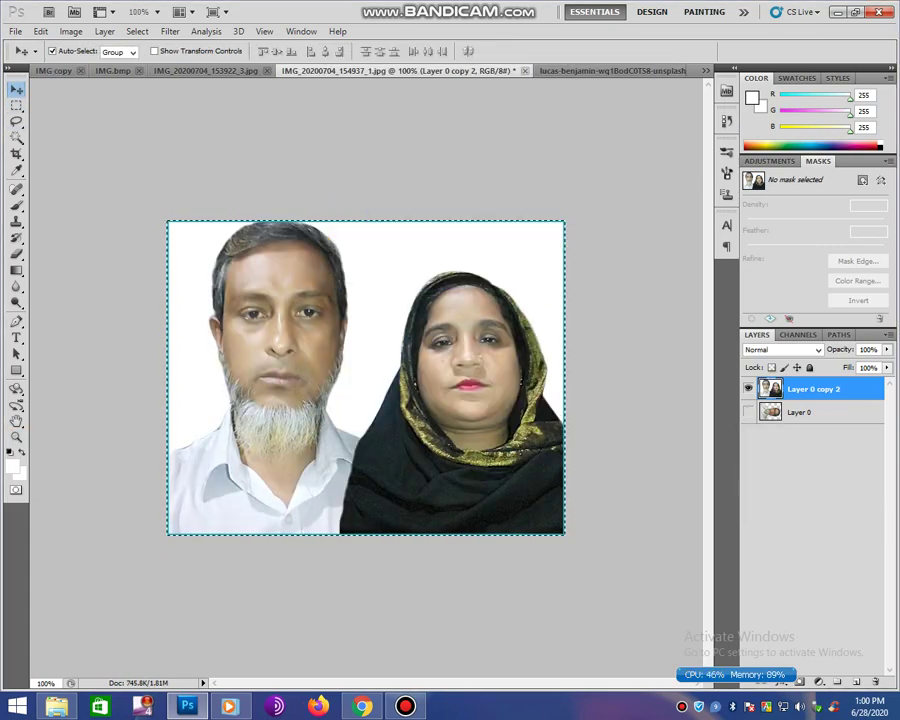
- Create a new International Paper A4 document, 210×297 mm at 300 pixels/inch
key(alt+f)
key(Escape)
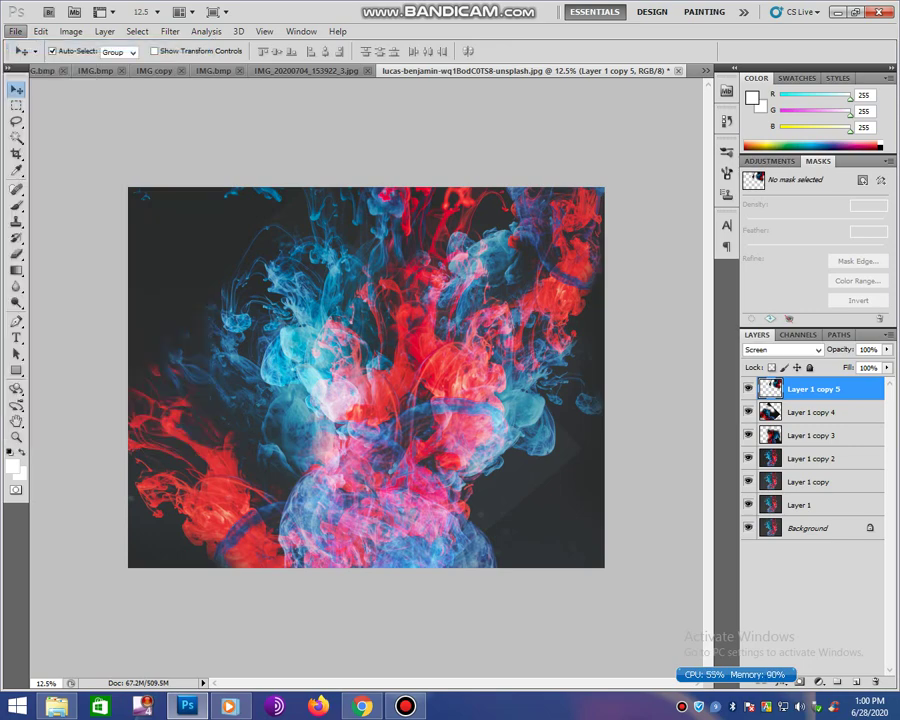
key(ctrl+n)
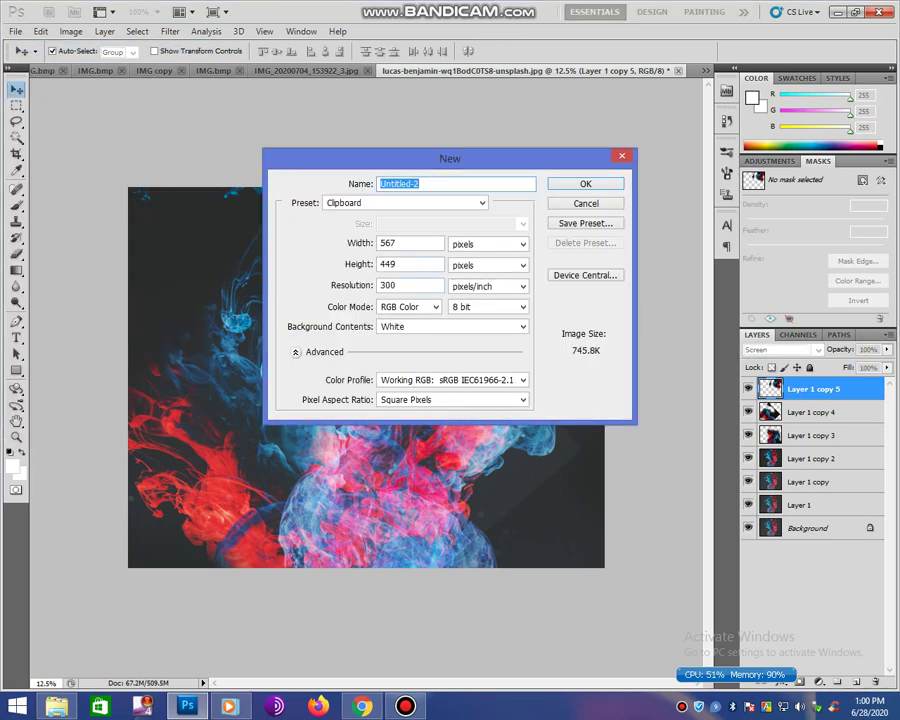
click(430, 203)
click(370, 259)
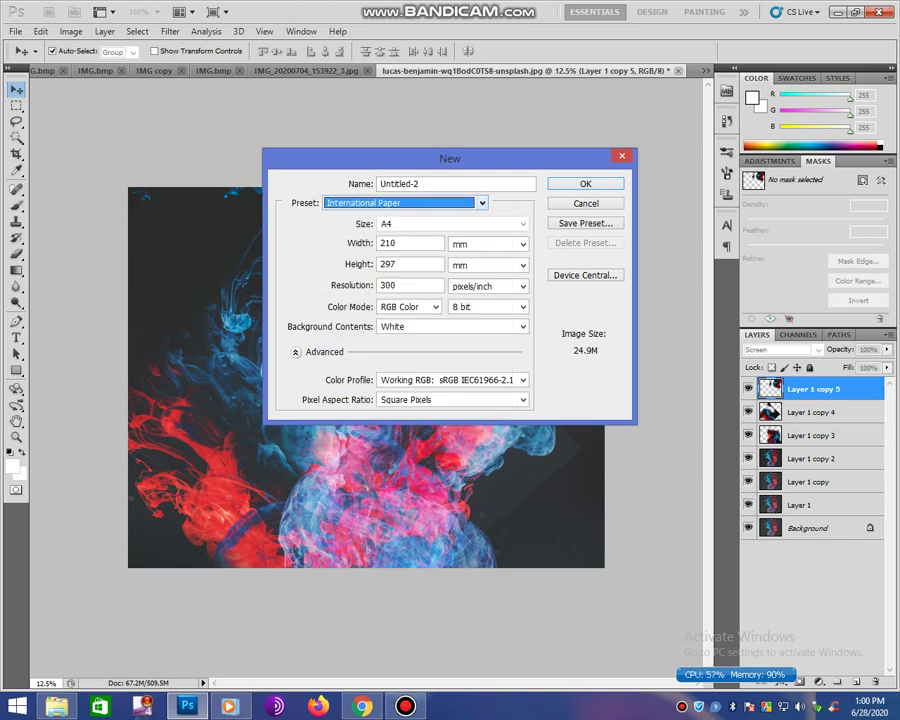
key(Return)
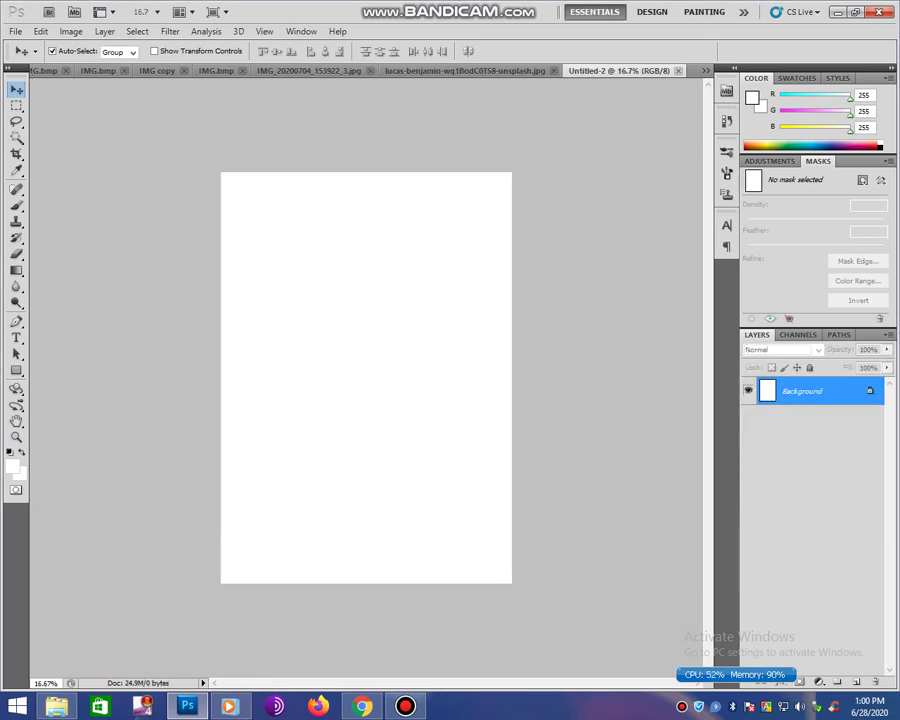
- Set the foreground colour to near-black 1f1d1d (R31 G29 B29)
key(i)
click(12, 464)
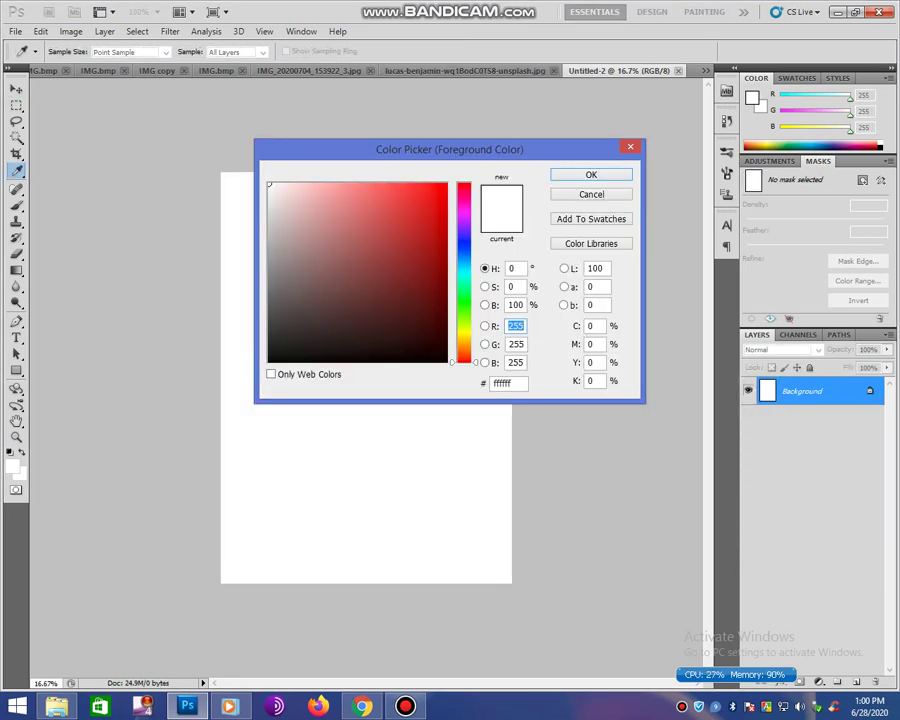
click(282, 341)
key(Return)
key(v)
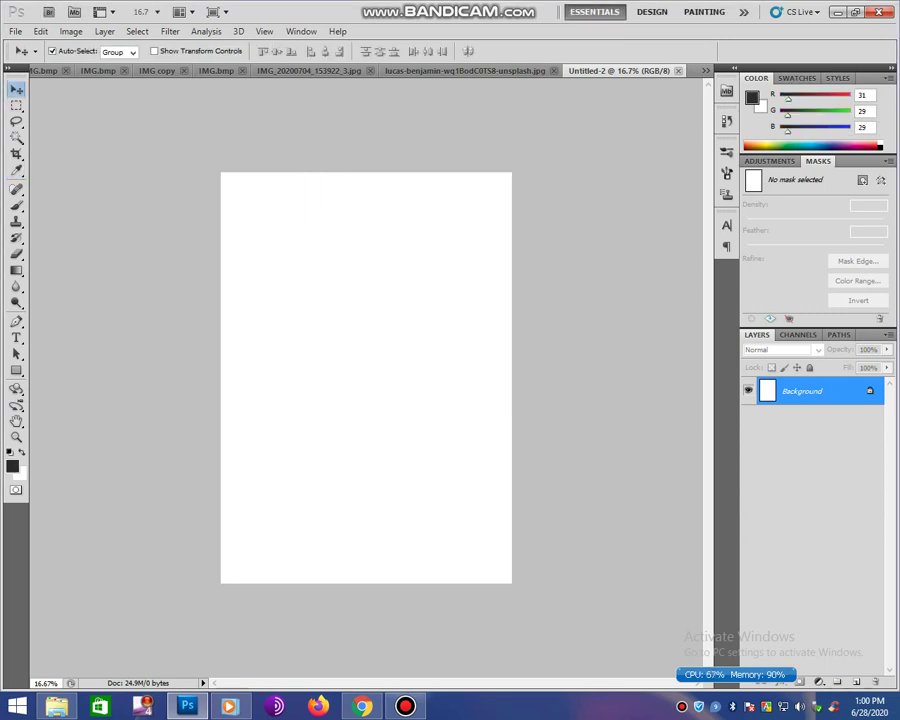
- Fill the background with the near-black colour and add an empty Layer 1 above it
key(i)
key(shift+BackSpace)
key(Return)
key(v)
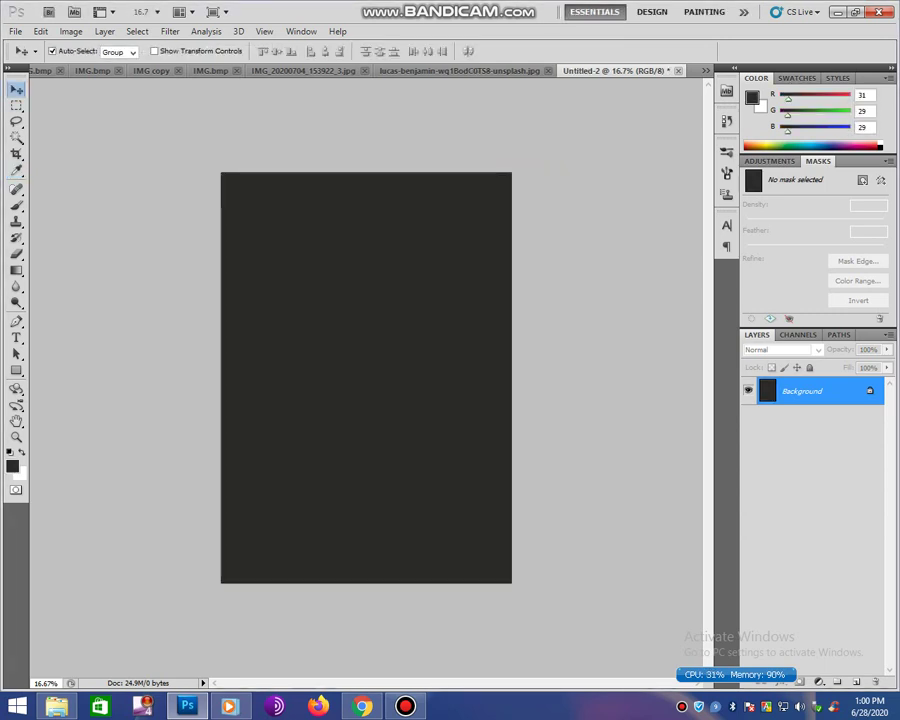
key(ctrl+shift+n)
key(Return)
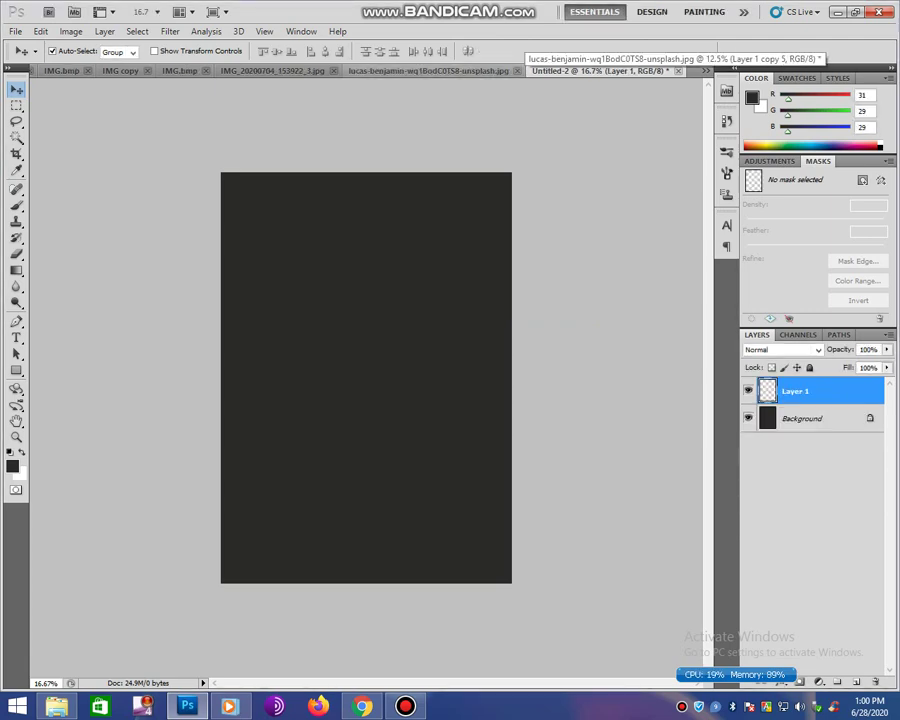
- Copy the red-and-blue smoke layer from the photo document into Untitled-2
click(470, 71)
drag(430, 200, 420, 300)
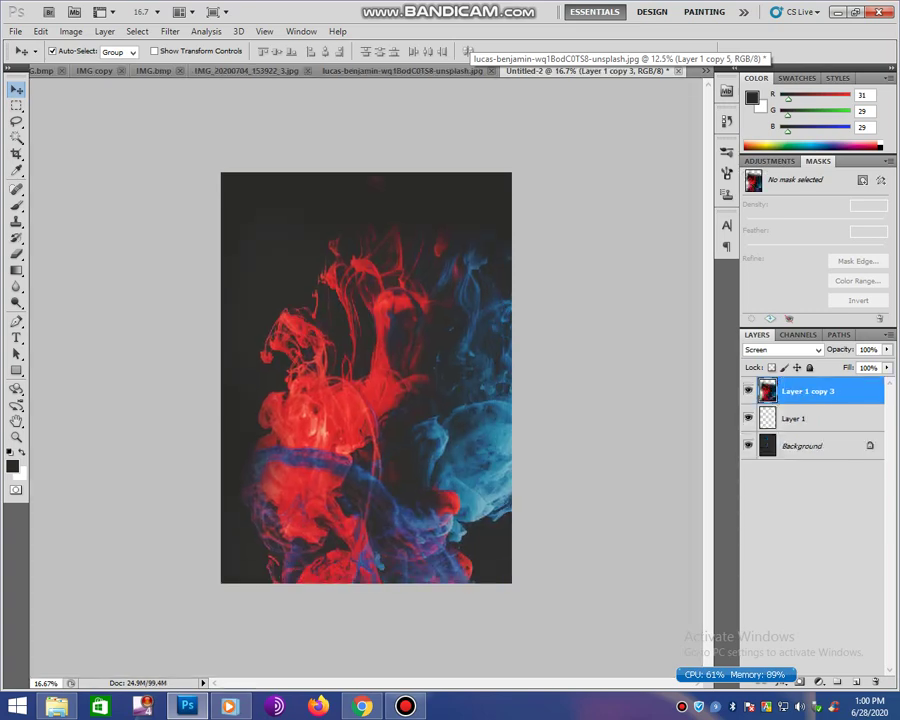
key(ctrl+t)
drag(352, 126, 352, 254)
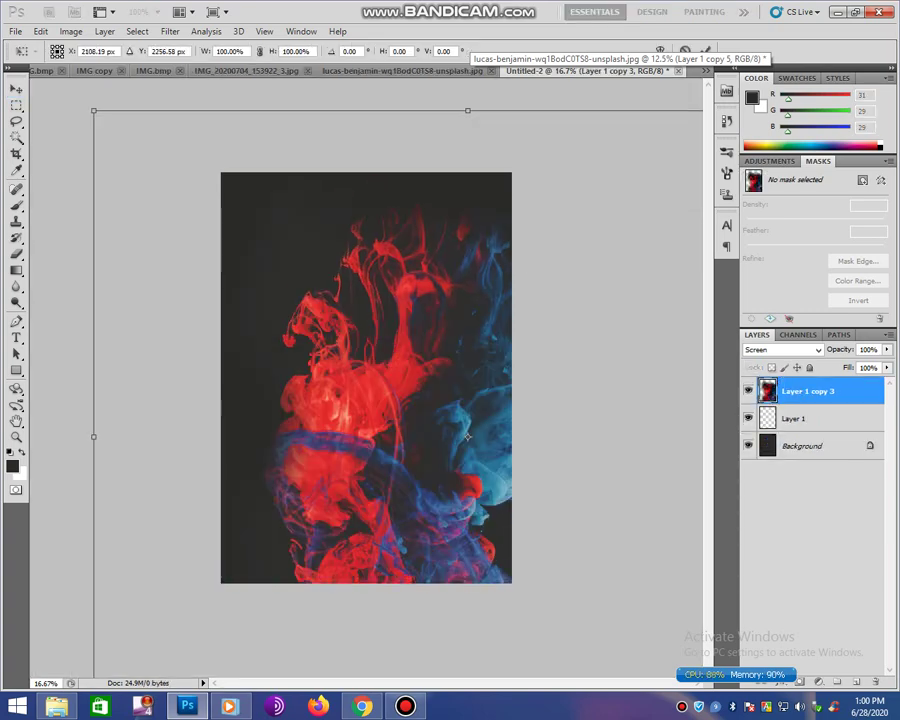
- Shrink the smoke to about 44%, rotate it about -28°, and place it over the lower canvas
mouse_move(93, 110)
mouse_down()
mouse_move(300, 290)
mouse_move(305, 262)
mouse_up()
drag(468, 433, 365, 436)
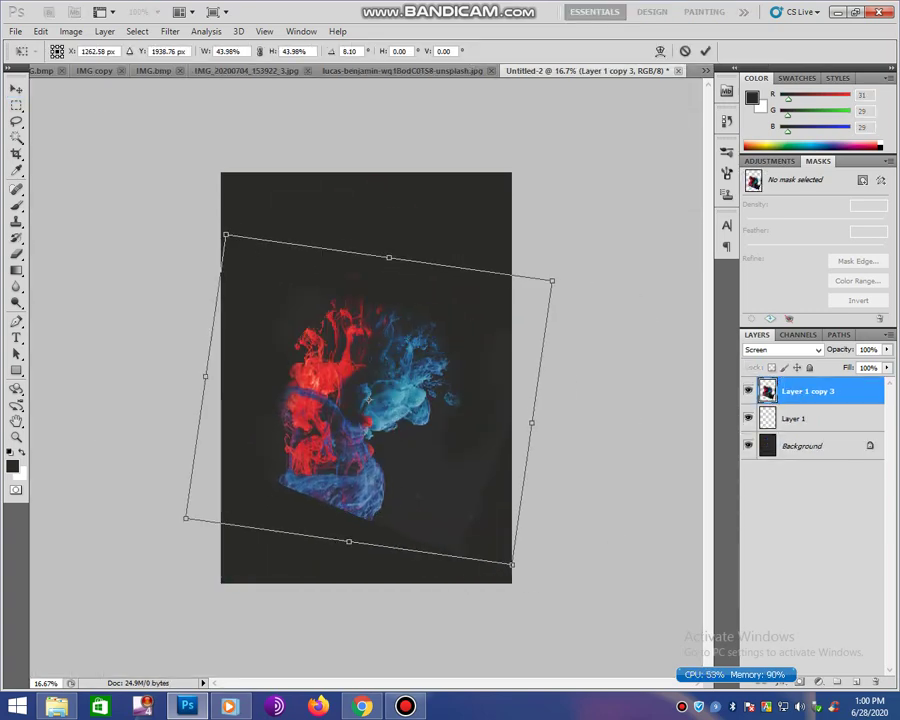
drag(620, 330, 510, 190)
drag(437, 524, 470, 587)
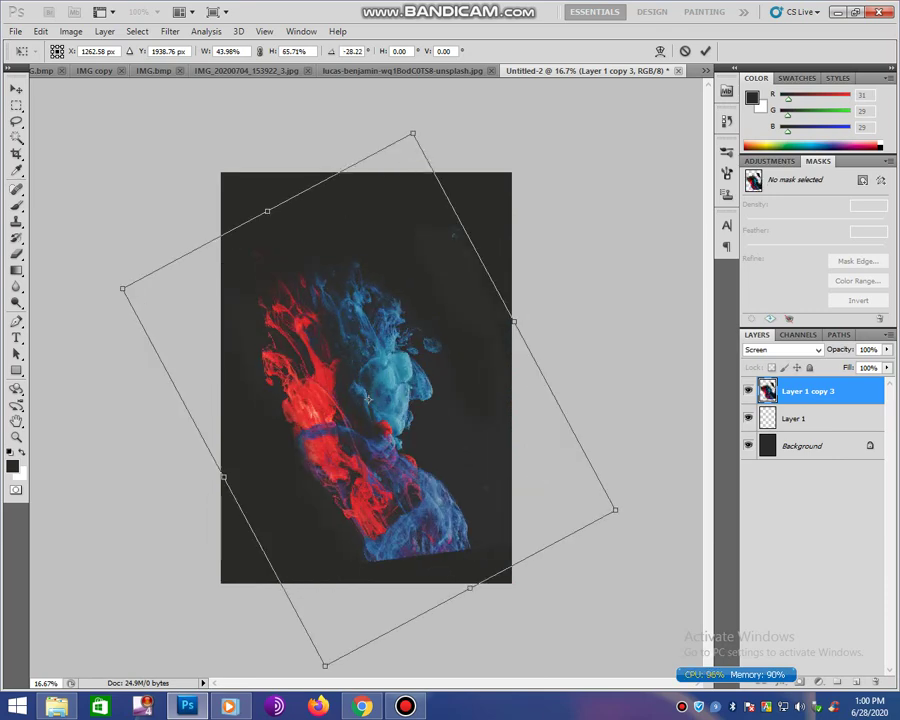
drag(224, 477, 158, 512)
drag(333, 410, 413, 461)
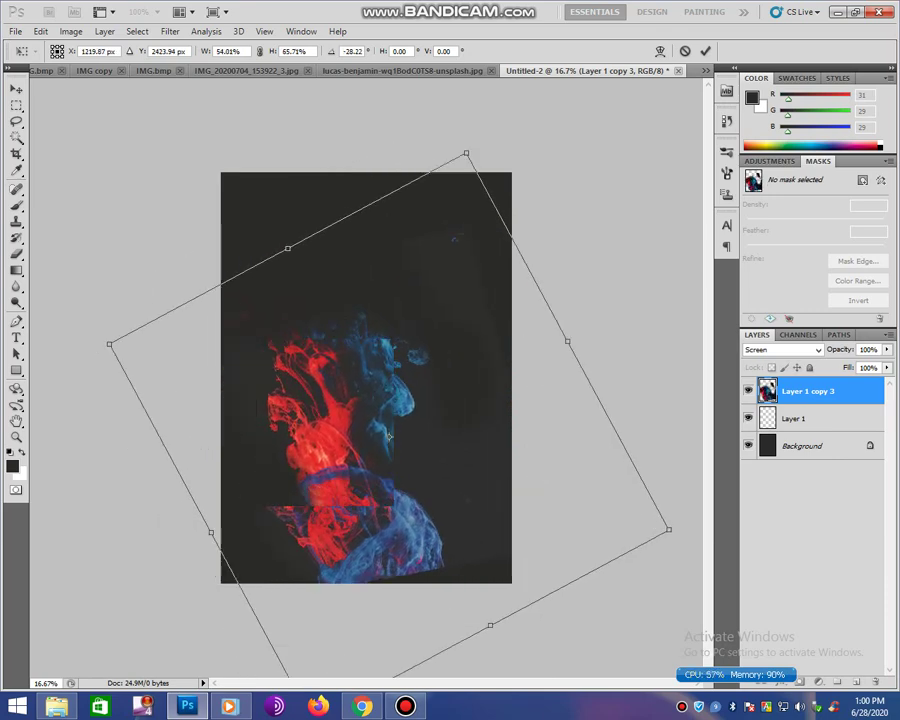
key(Return)
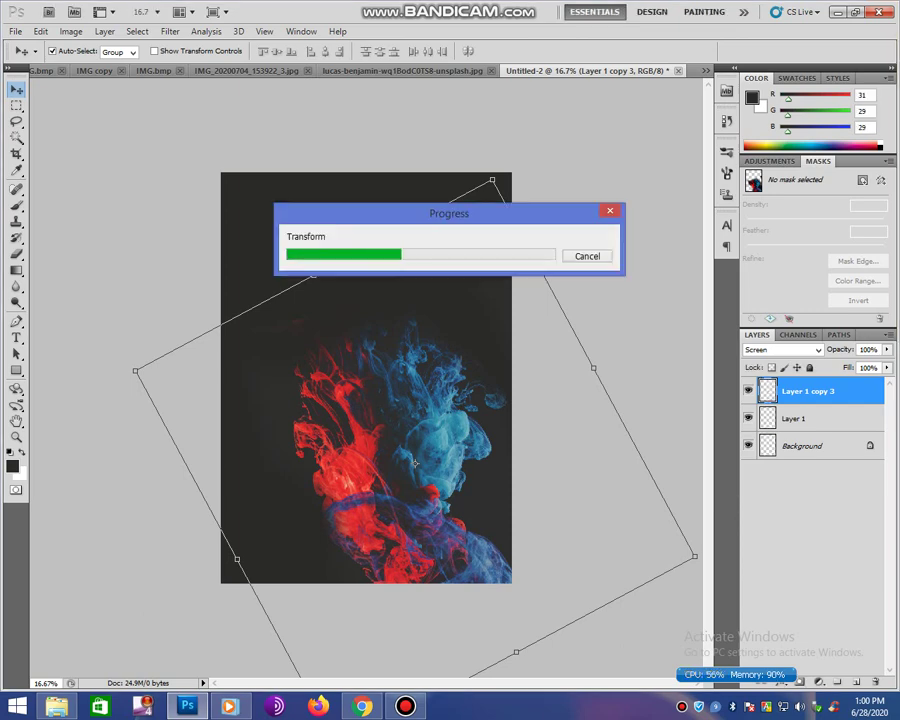
- Select the Eraser tool with a large, soft-edged brush
click(16, 254)
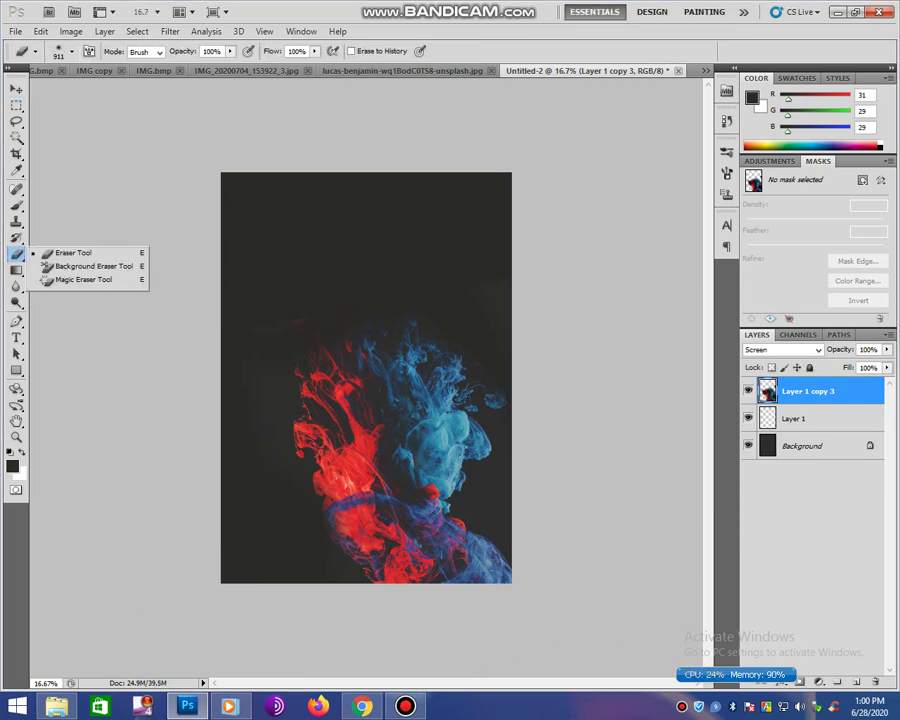
right_click(296, 368)
drag(307, 422, 335, 422)
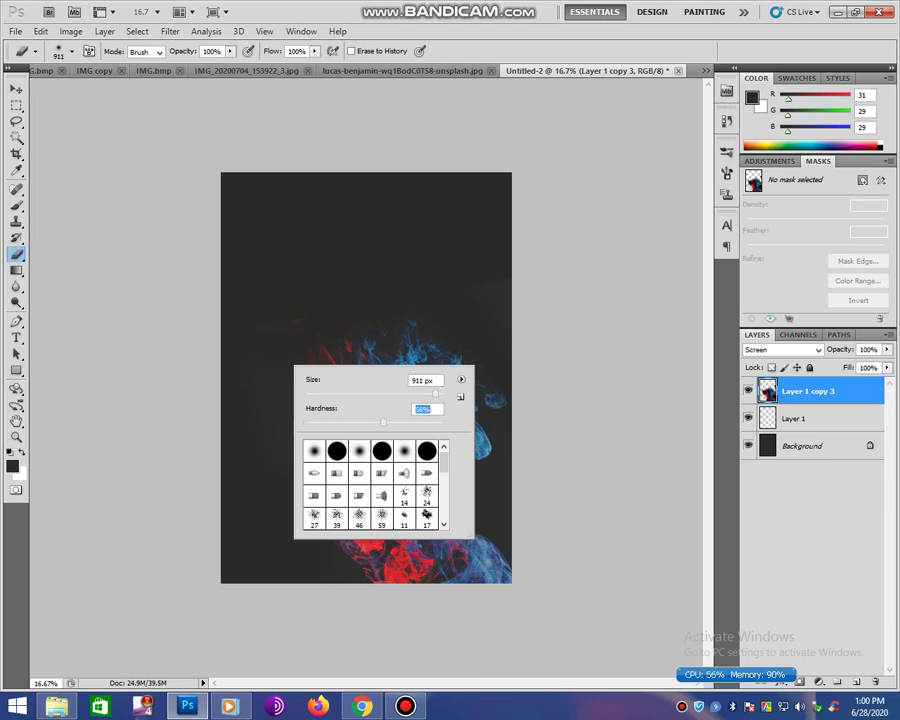
key(Return)
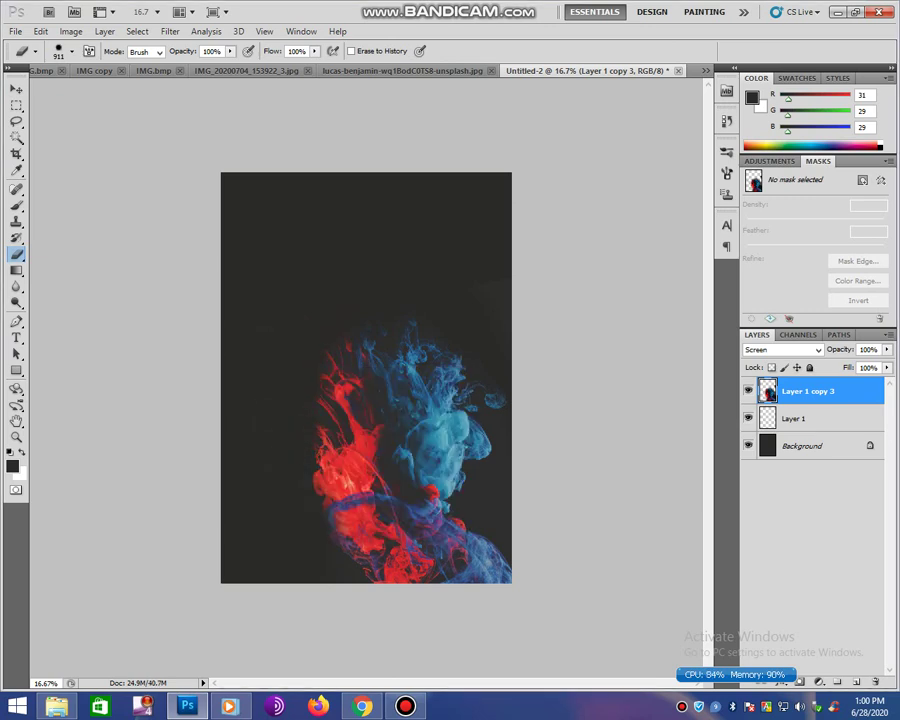
right_click(285, 367)
key(Return)
- Erase the left edge of the red smoke, dropping eraser flow to 44%
drag(240, 340, 250, 470)
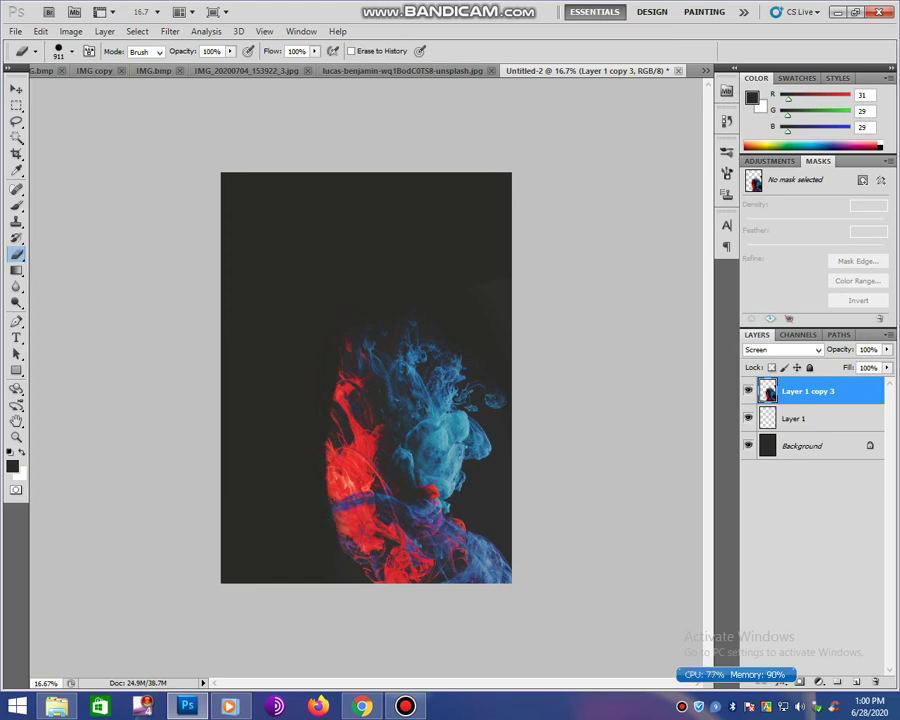
drag(300, 300, 305, 400)
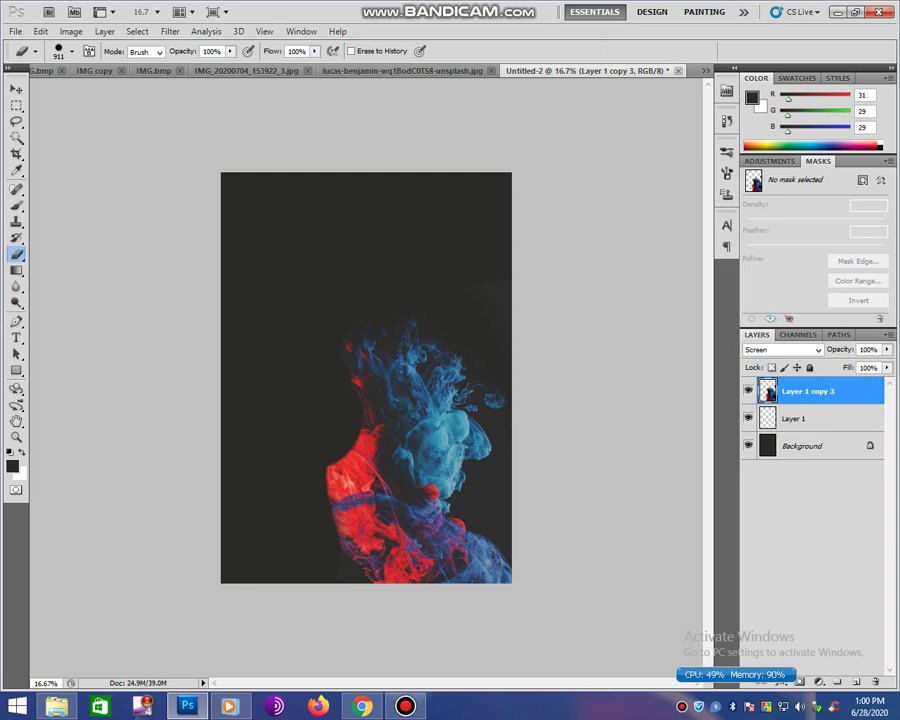
key(shift+4)
key(shift+4)
drag(338, 455, 345, 510)
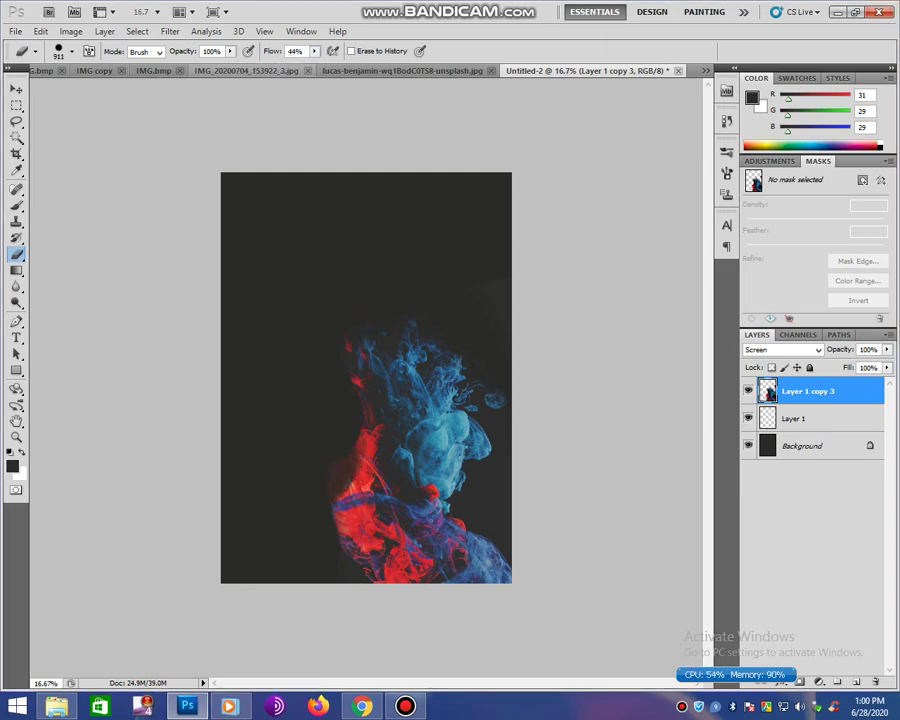
right_click(305, 430)
- Undo the last strokes and re-erase the red smoke's left and bottom-left areas
key(Escape)
key(ctrl+alt+z)
key(ctrl+alt+z)
drag(345, 440, 350, 520)
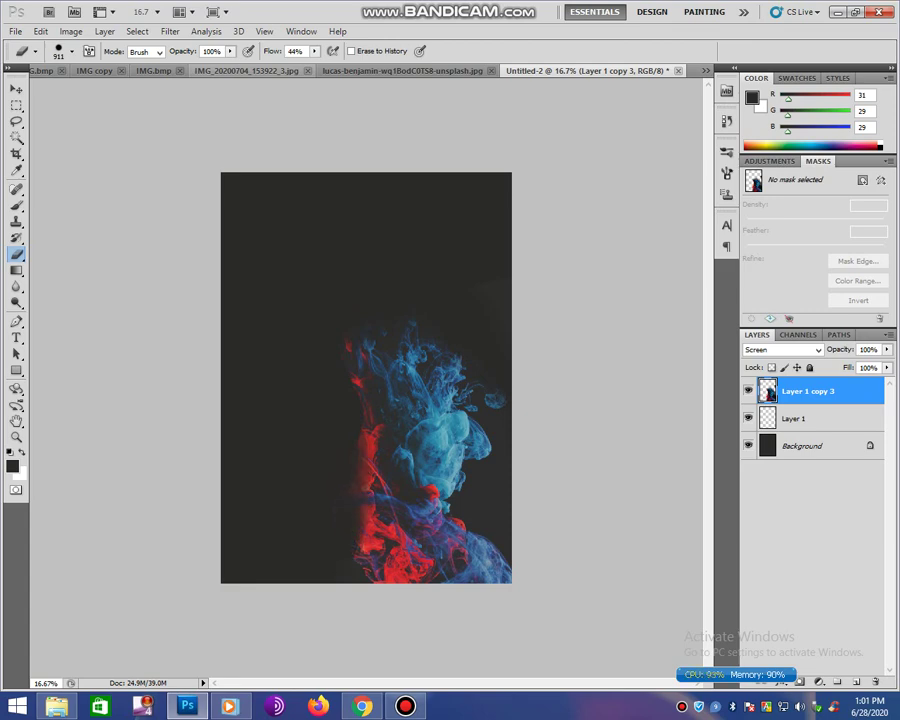
drag(366, 470, 357, 345)
mouse_move(362, 535)
mouse_down()
mouse_move(368, 583)
mouse_move(408, 583)
mouse_up()
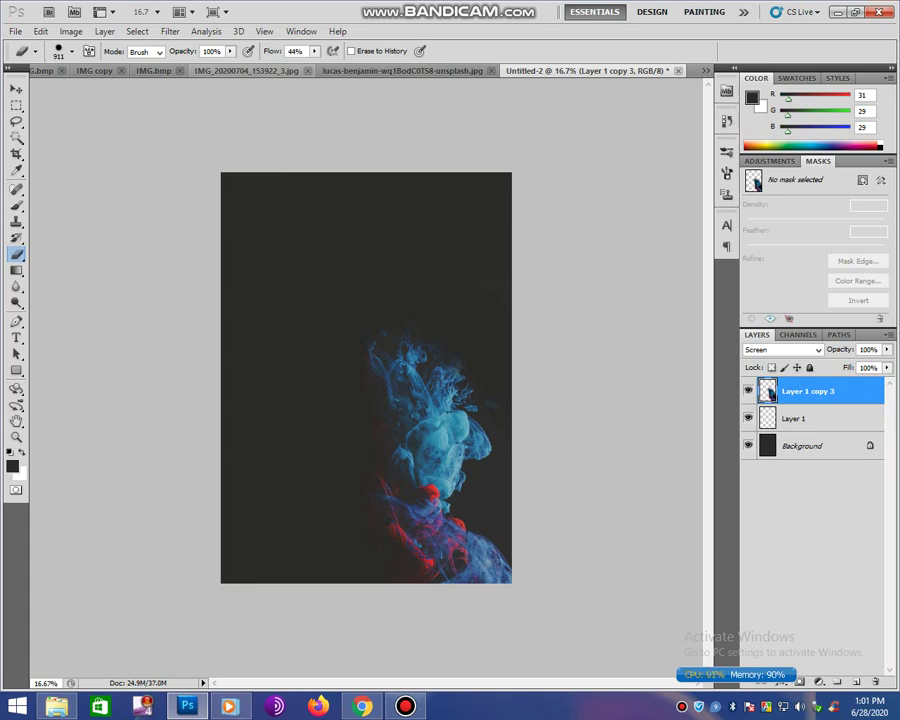
key(z)
key(ctrl+minus)
- Rotate the blue smoke layer to about -161° and scale it up
key(ctrl+t)
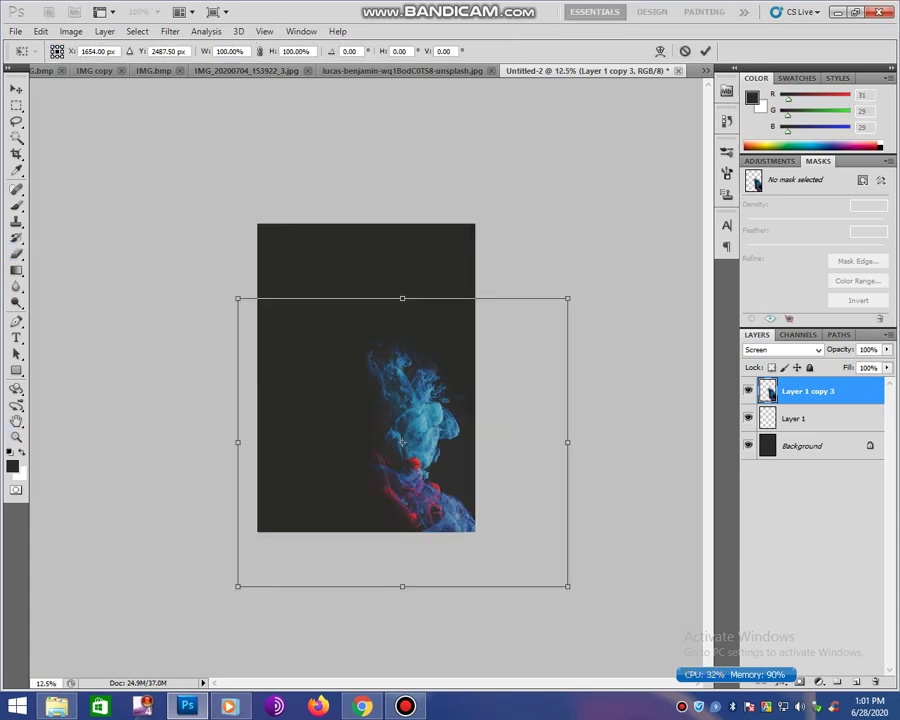
drag(580, 600, 540, 274)
drag(402, 441, 381, 317)
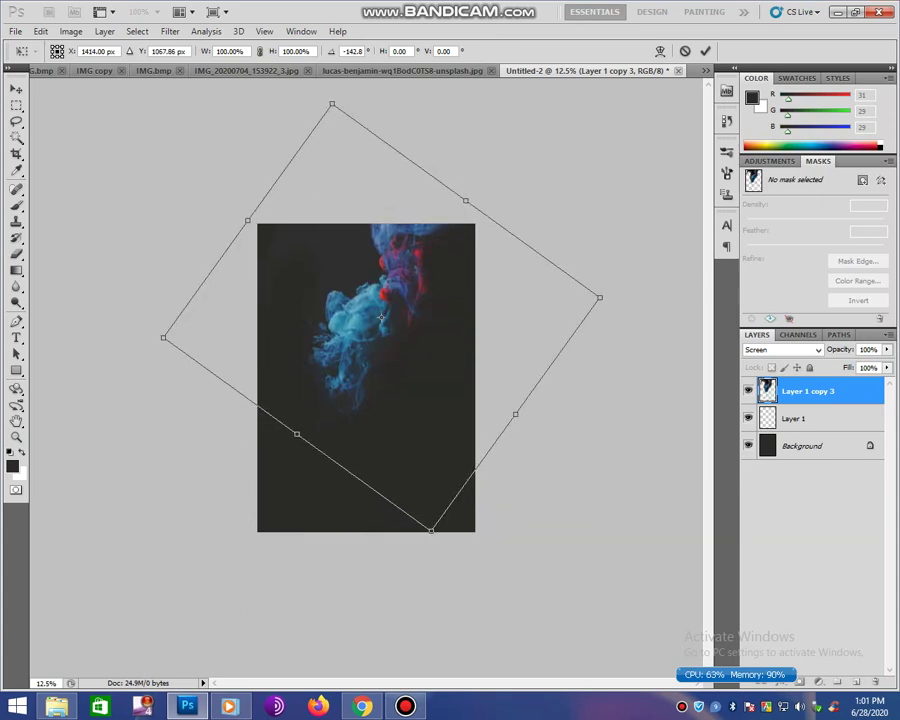
drag(560, 280, 539, 225)
drag(505, 530, 521, 556)
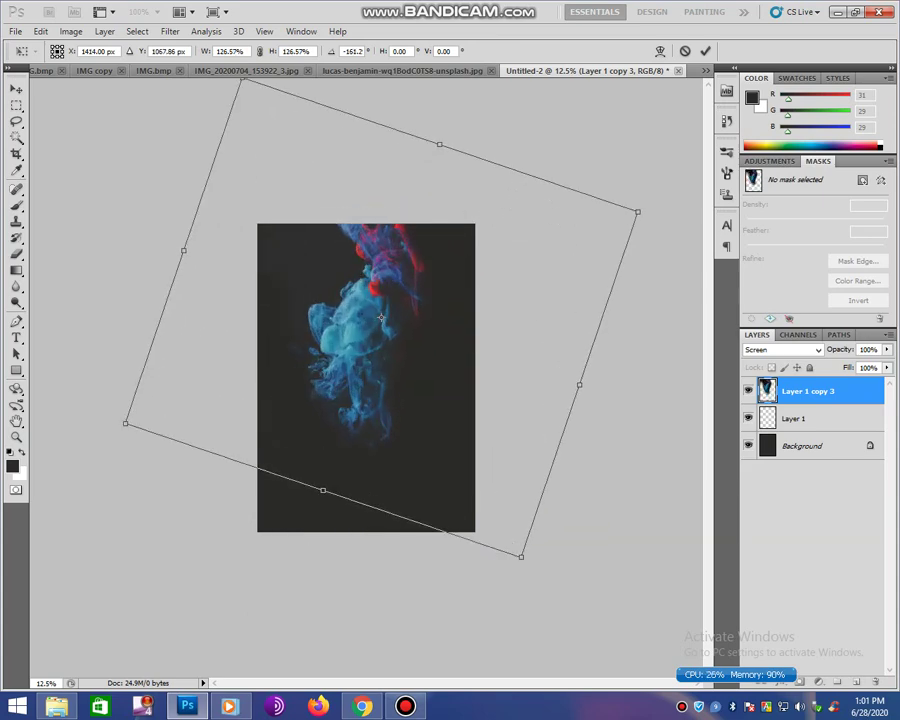
key(ctrl+space)
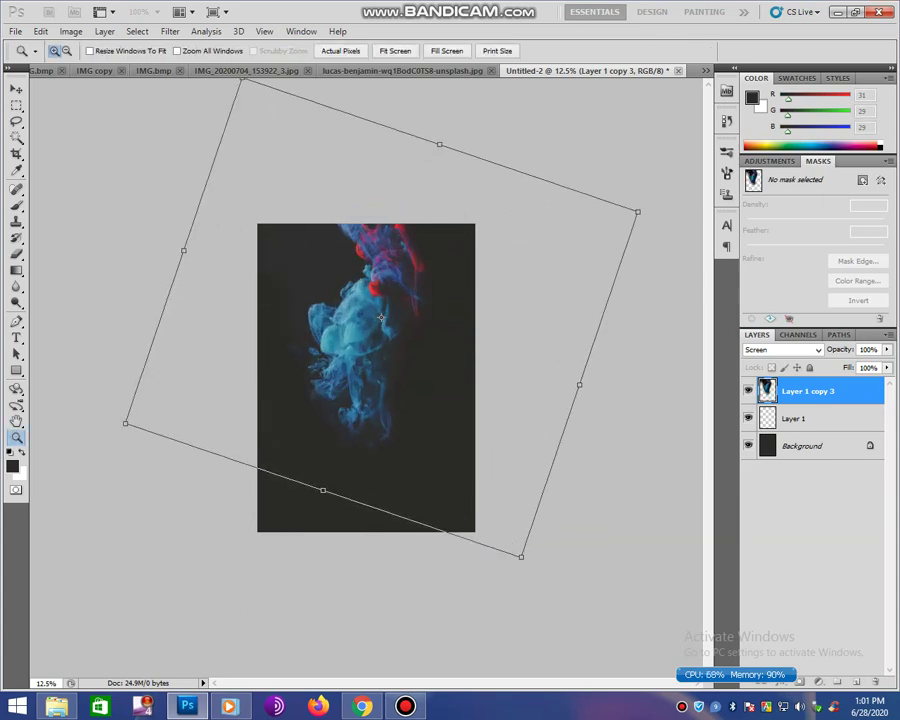
key(Return)
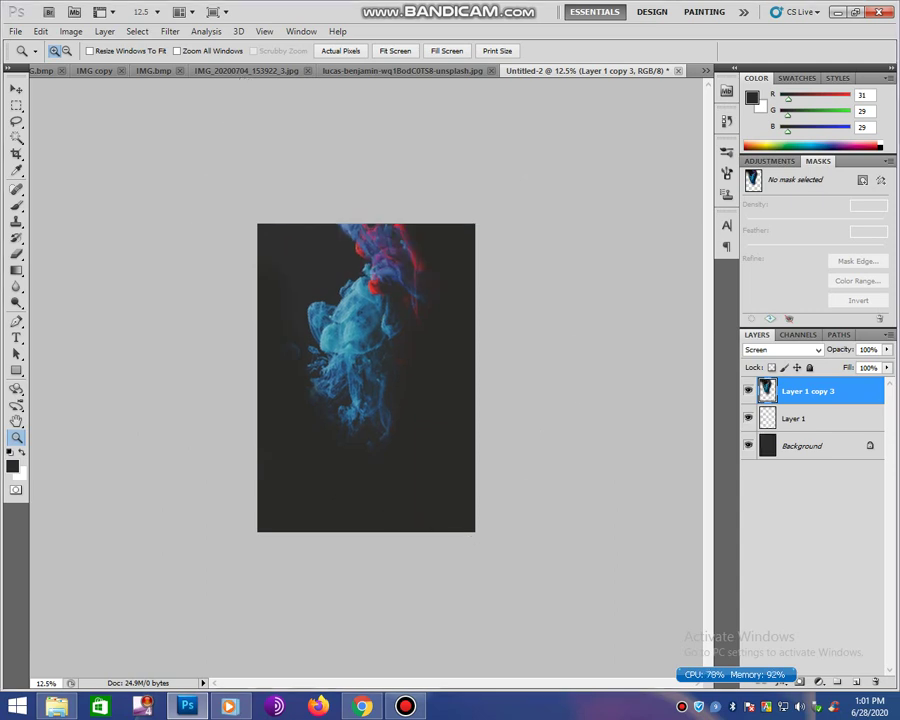
- Duplicate the smoke layer, mirror the copy horizontally and enlarge it
key(v)
key(ctrl+j)
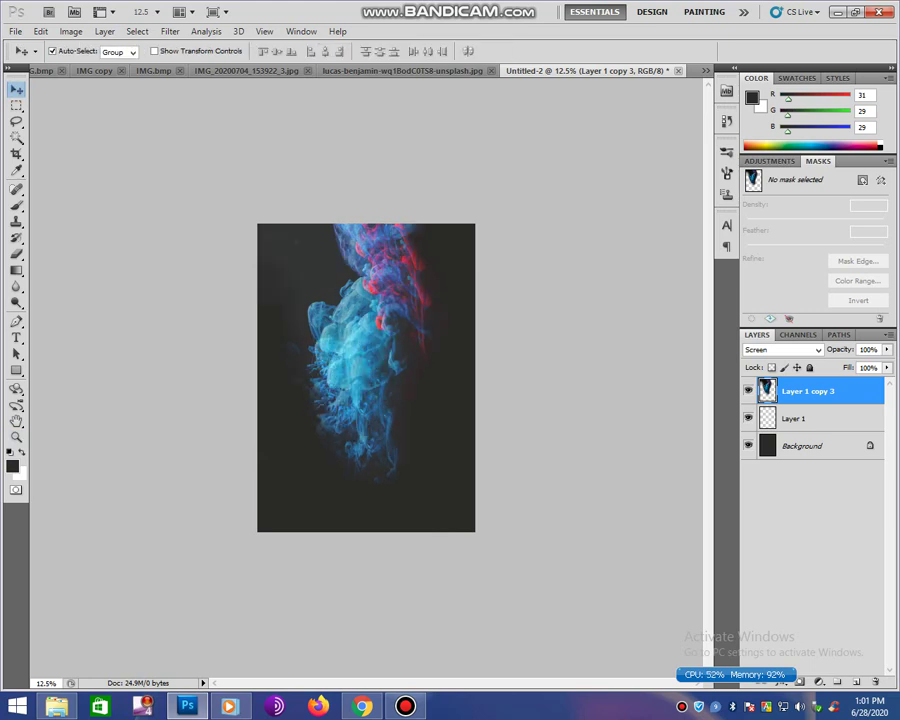
key(ctrl+t)
drag(222, 351, 536, 351)
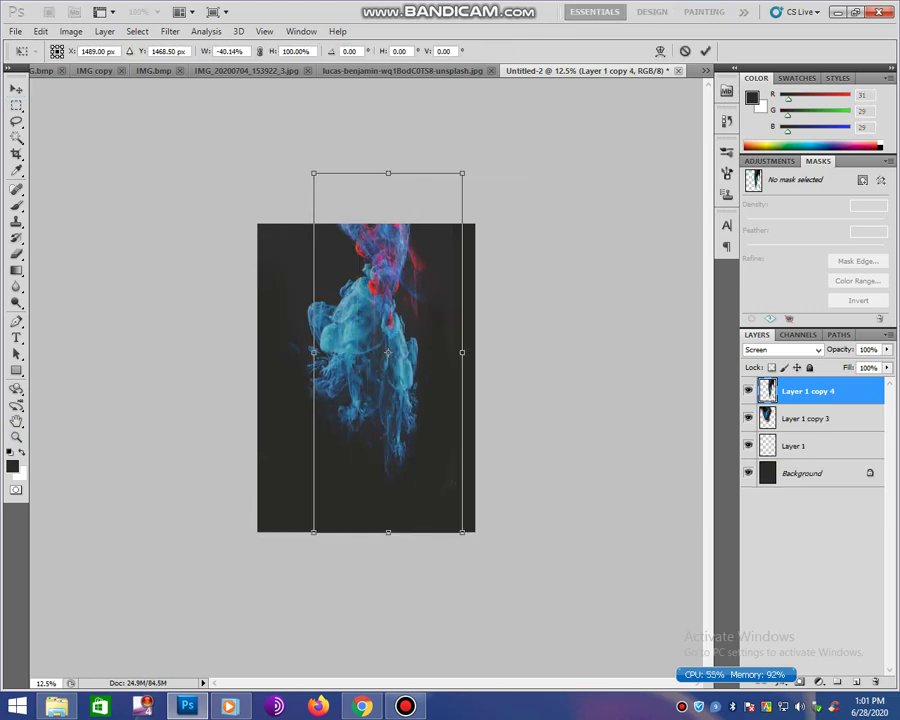
drag(378, 351, 357, 331)
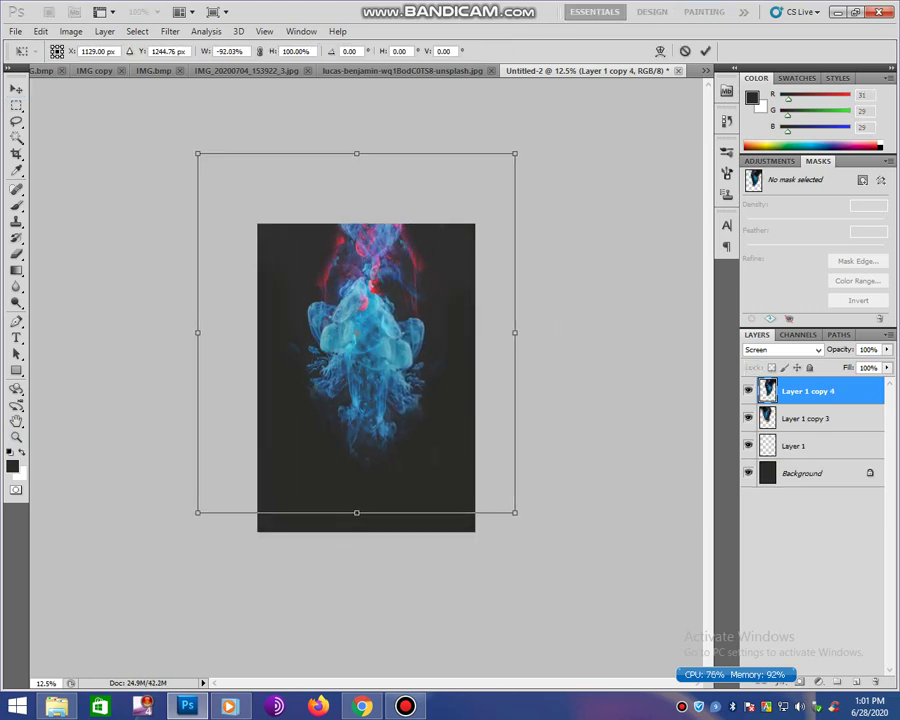
mouse_move(515, 512)
mouse_down()
mouse_move(576, 576)
mouse_move(562, 564)
mouse_up()
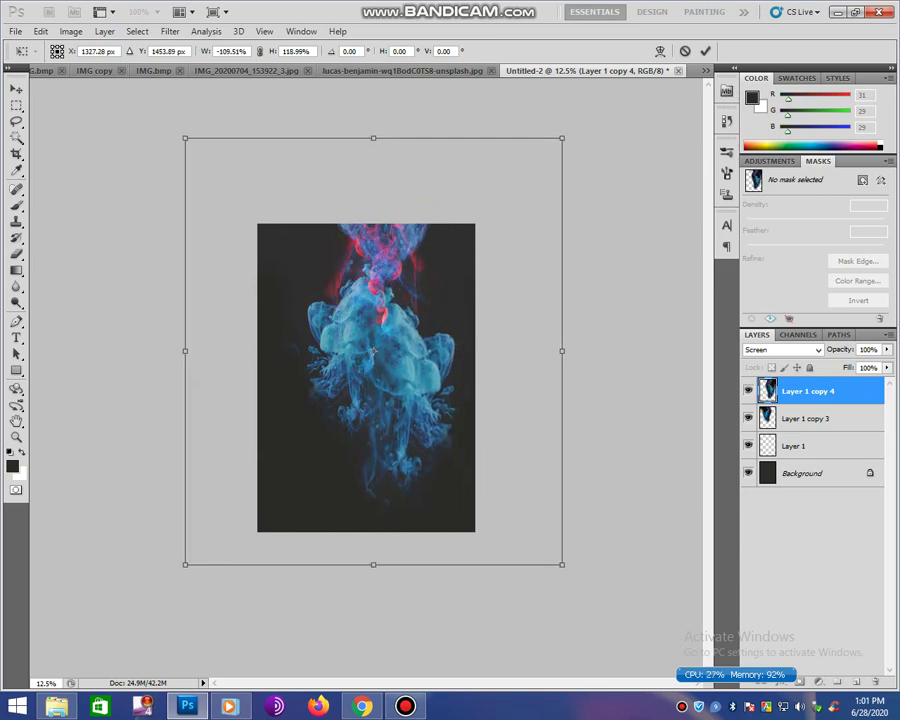
key(Return)
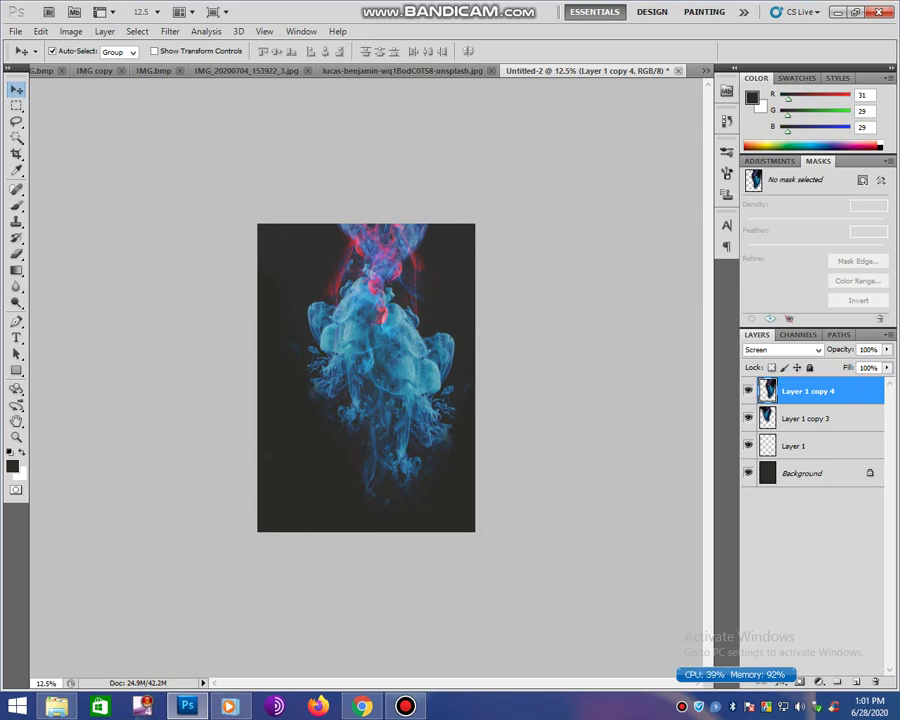
- Rotate both smoke copies together by 180° so the red sits at the bottom
shift+click(805, 418)
key(ctrl+t)
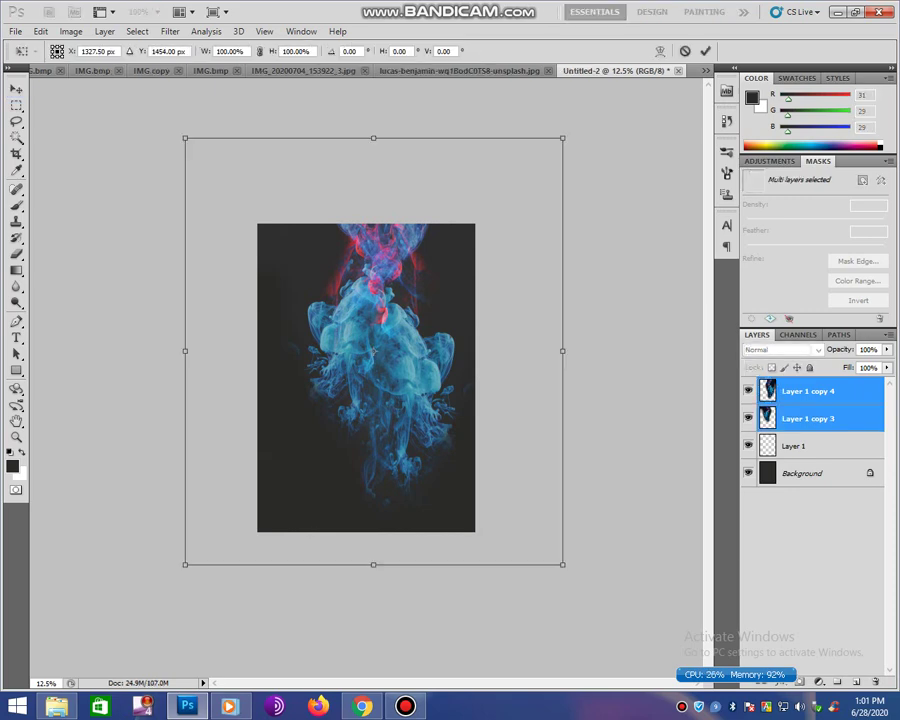
drag(620, 250, 100, 470)
drag(371, 350, 377, 416)
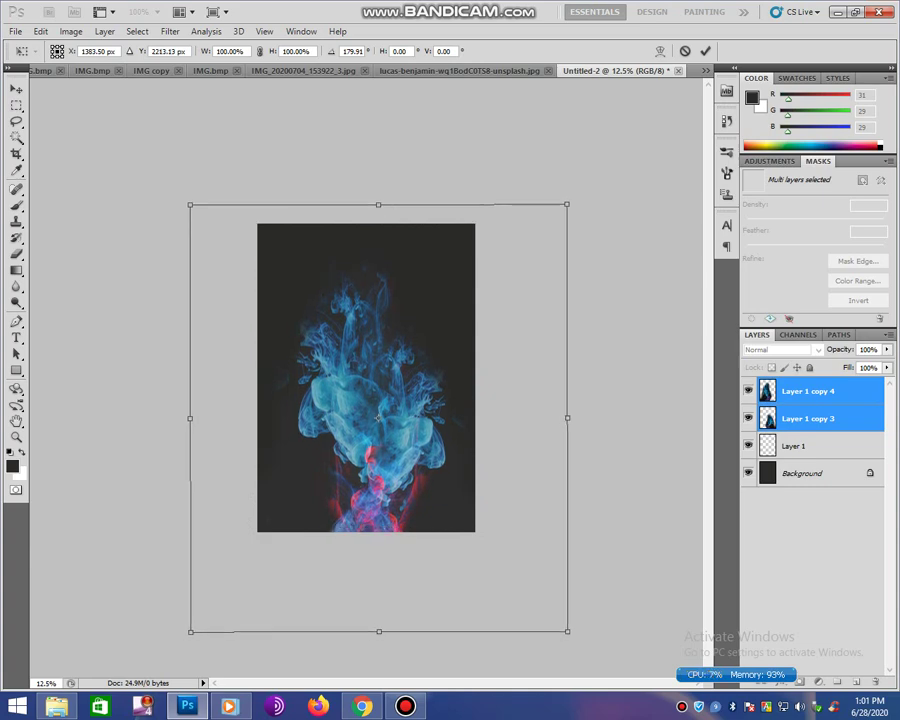
key(Return)
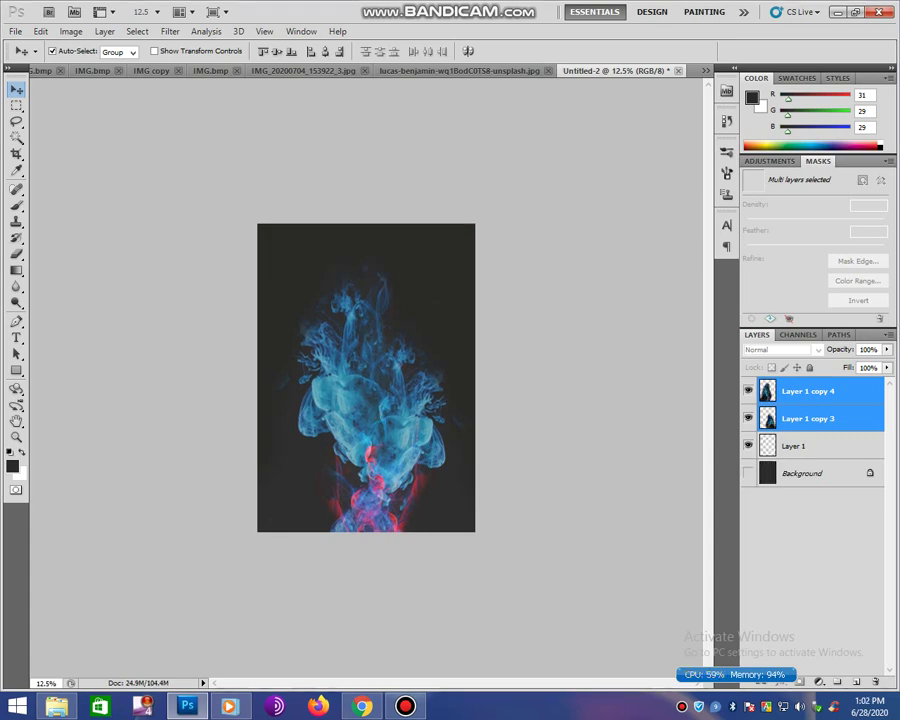
- Check the smoke against a hidden background, then merge the two copies into one layer
click(748, 473)
click(748, 473)
right_click(820, 415)
click(762, 369)
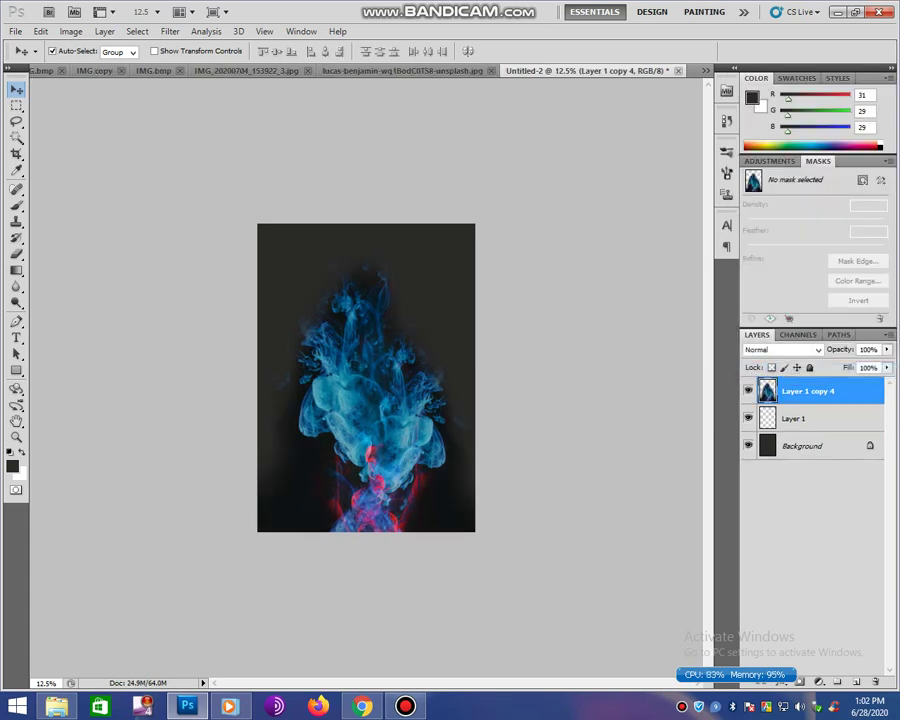
- Set the smoke layer's blending mode to Screen
click(780, 349)
click(760, 396)
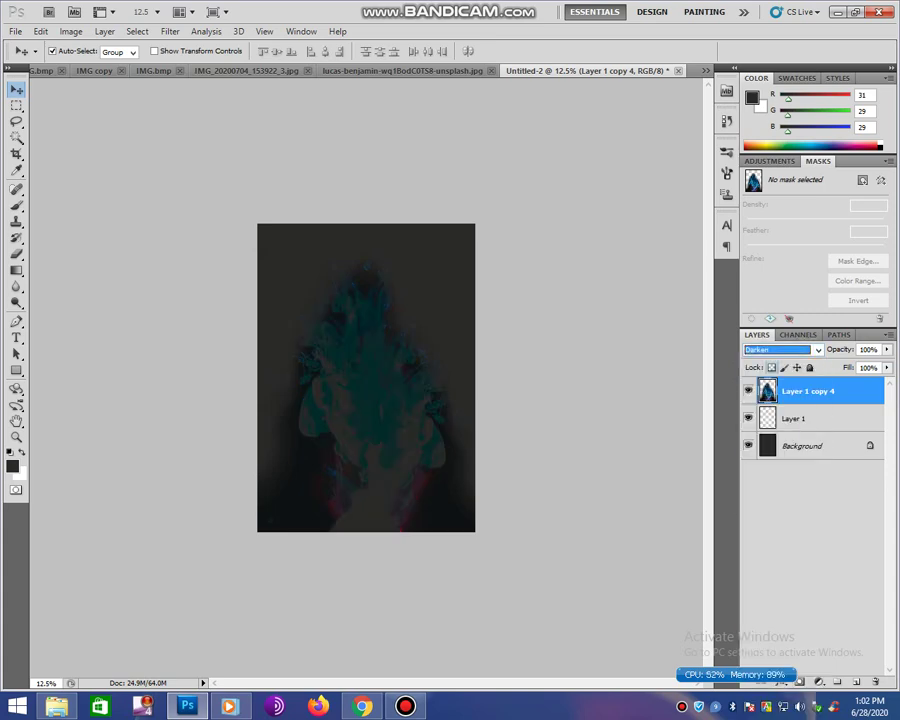
key(Down)
key(Down)
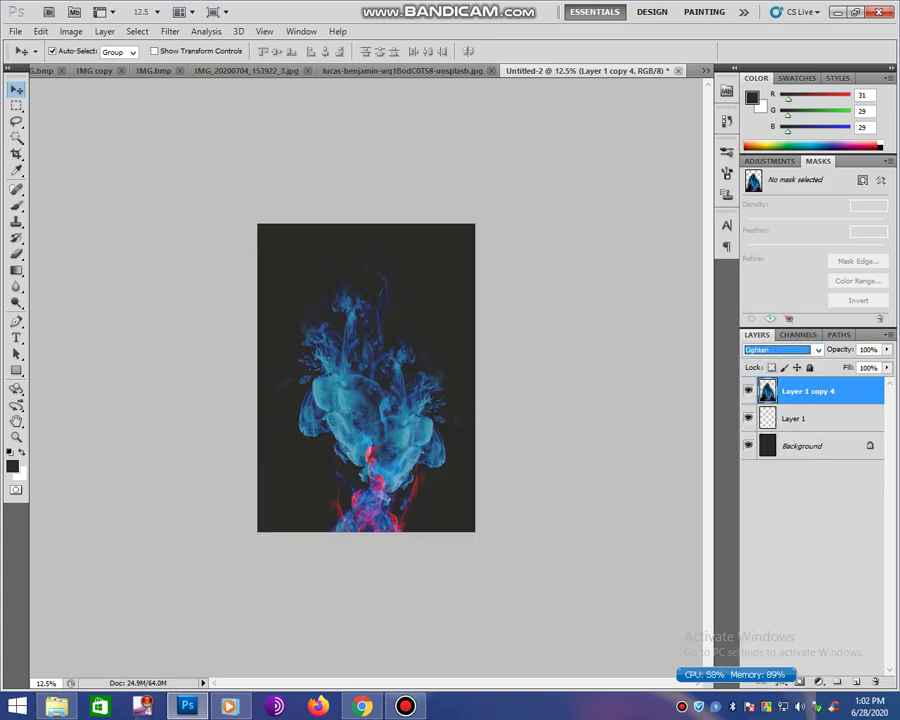
key(Down)
key(Down)
key(Up)
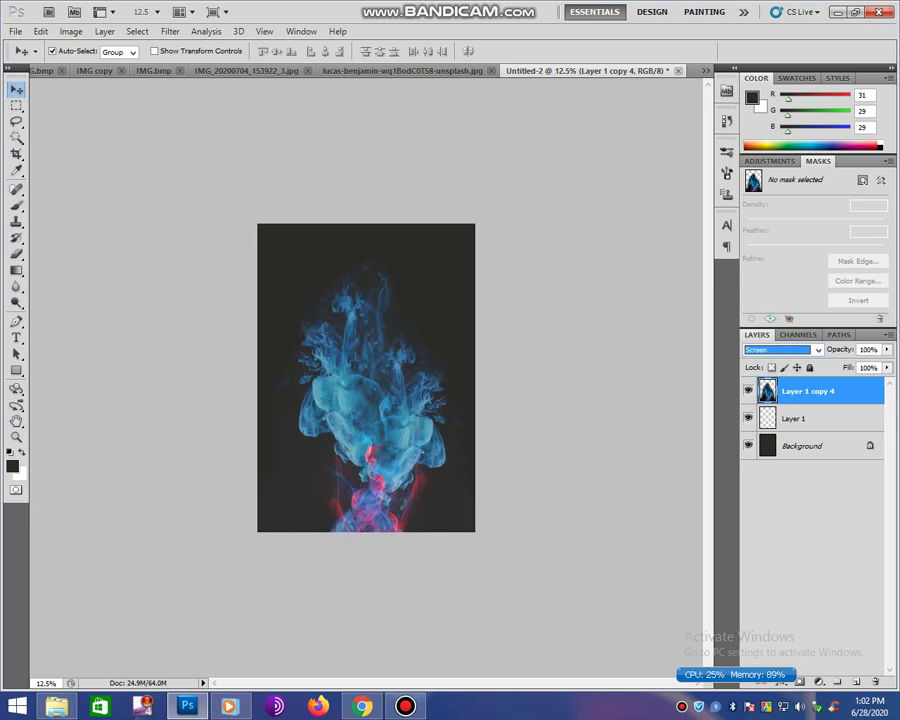
- Shrink the smoke layer to about 78% and reposition it
drag(370, 380, 405, 380)
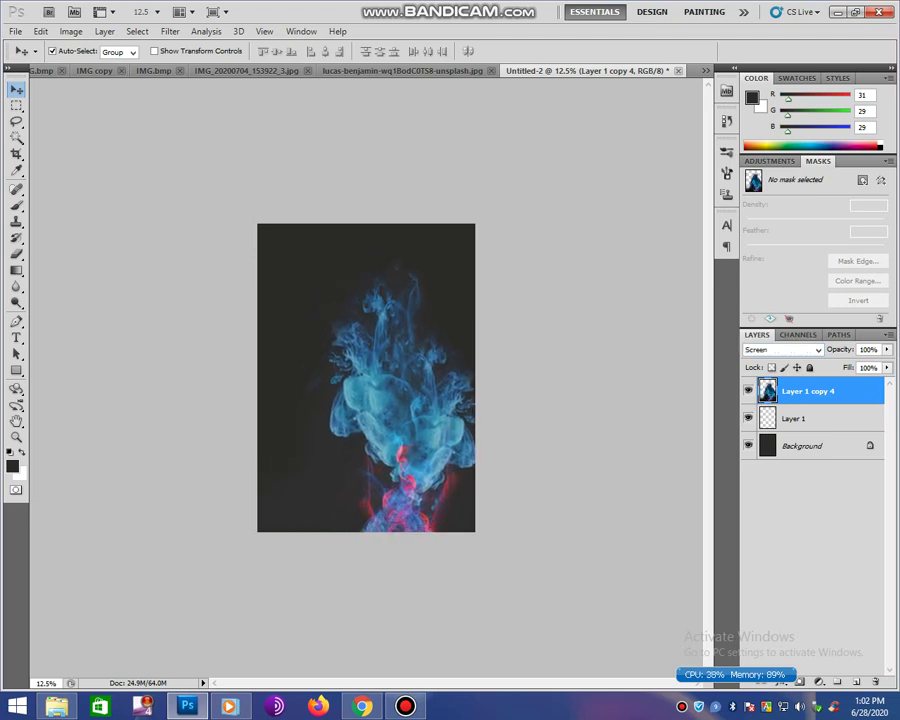
key(ctrl+t)
drag(598, 632, 556, 584)
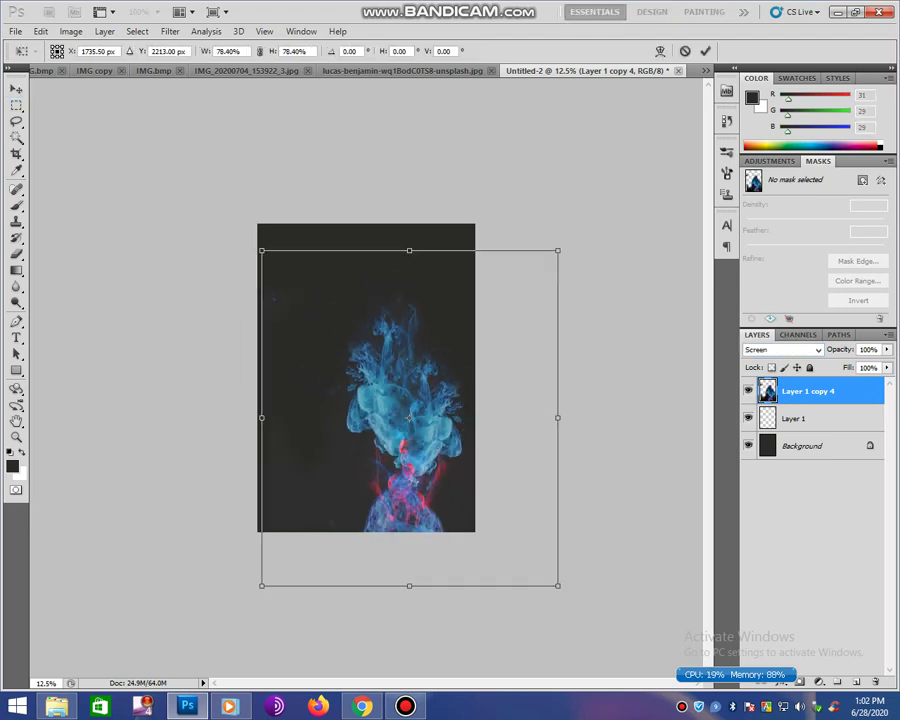
drag(420, 400, 400, 408)
key(Return)
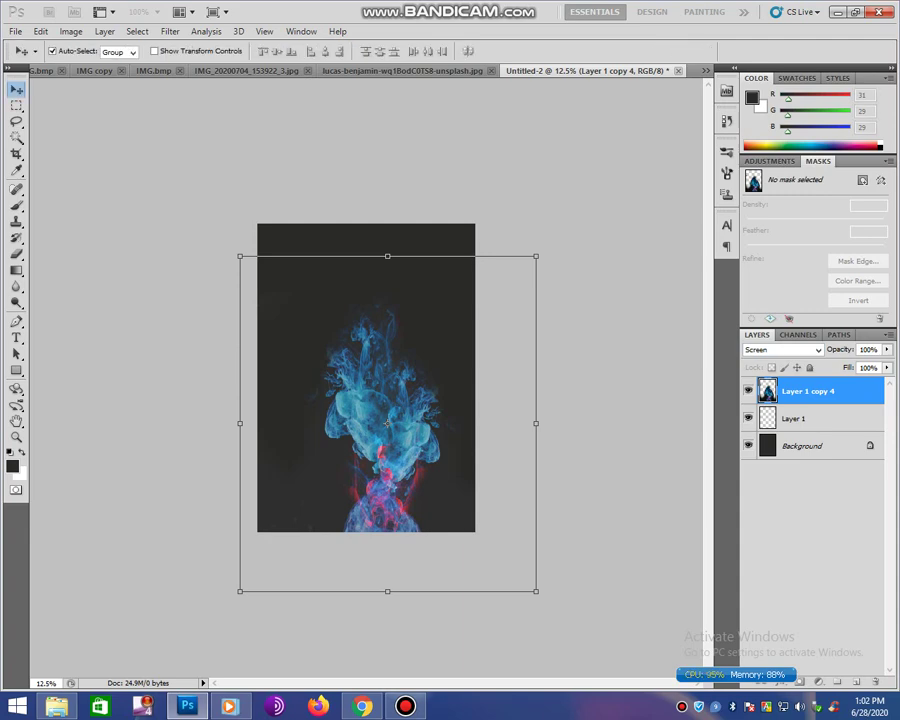
- Alt-drag a duplicate of the smoke upward and shrink it to 77.5%
drag(387, 423, 387, 354)
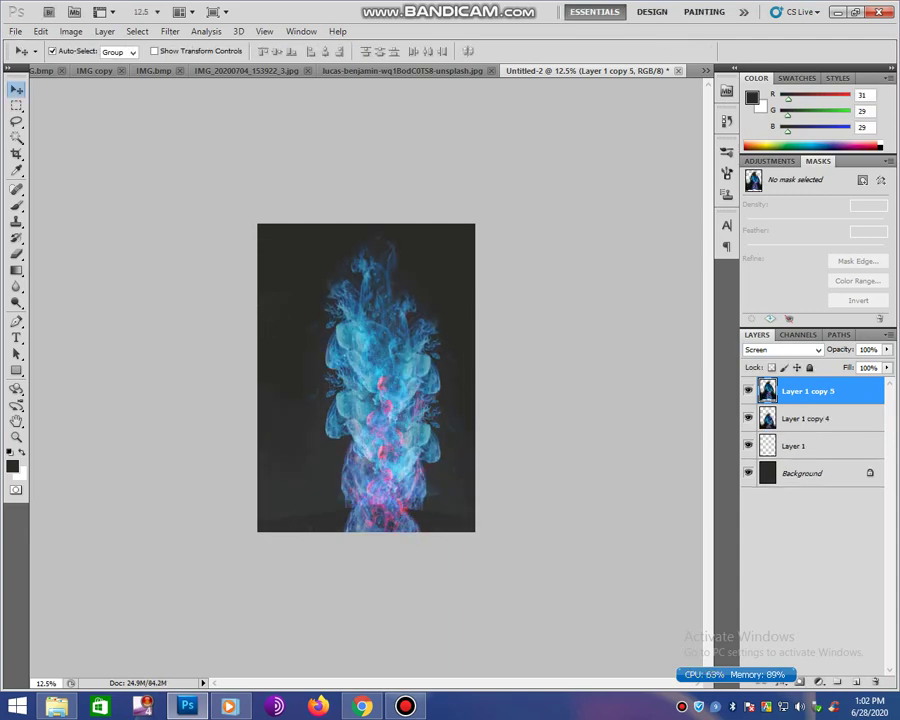
key(ctrl+t)
drag(536, 521, 475, 440)
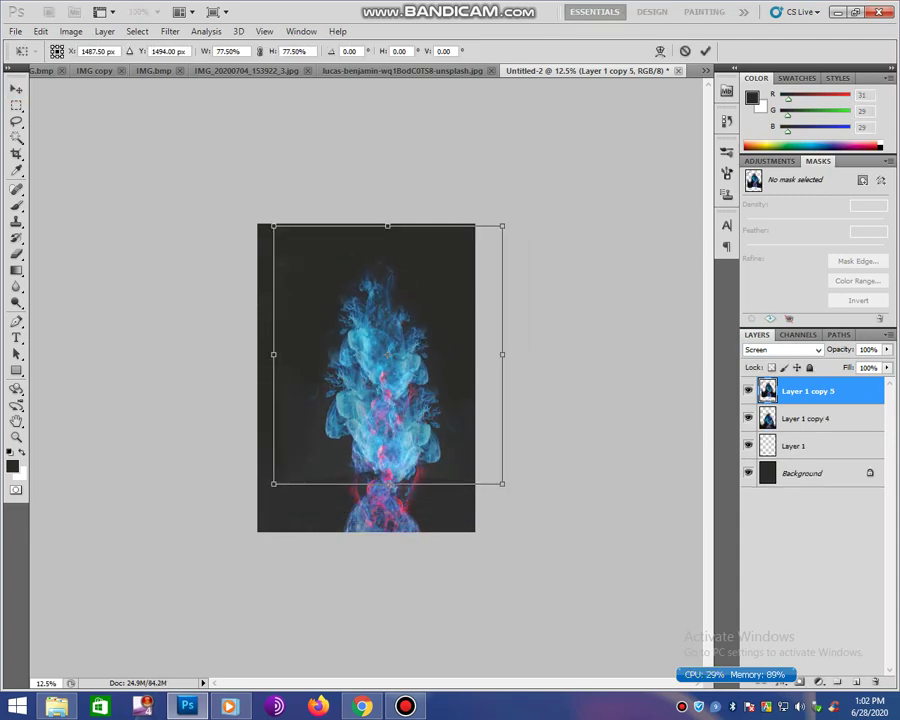
key(Return)
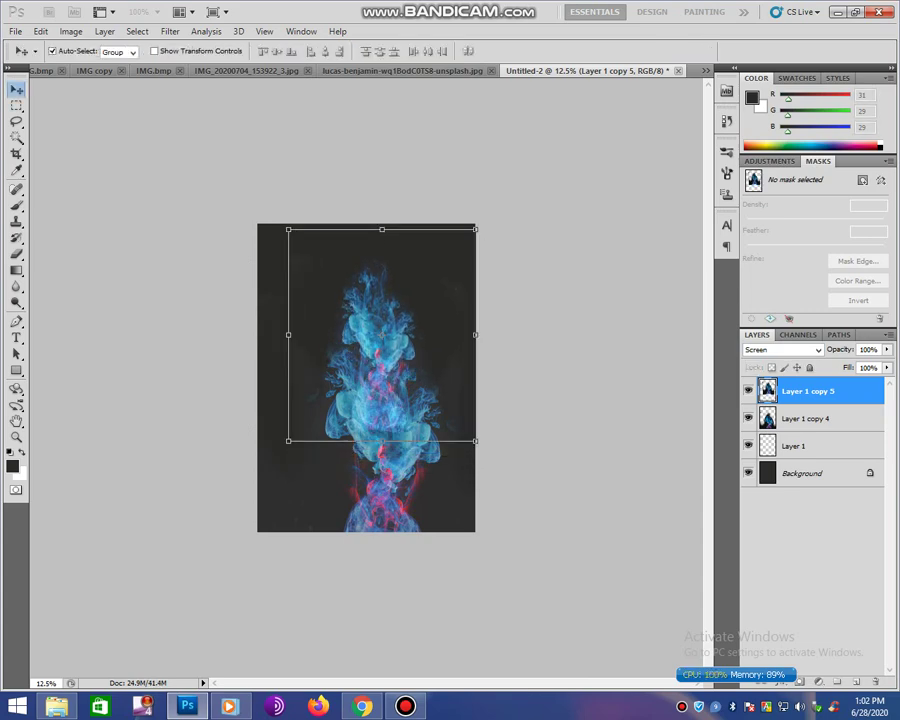
- Select the standard Eraser tool with a 911 px brush
key(e)
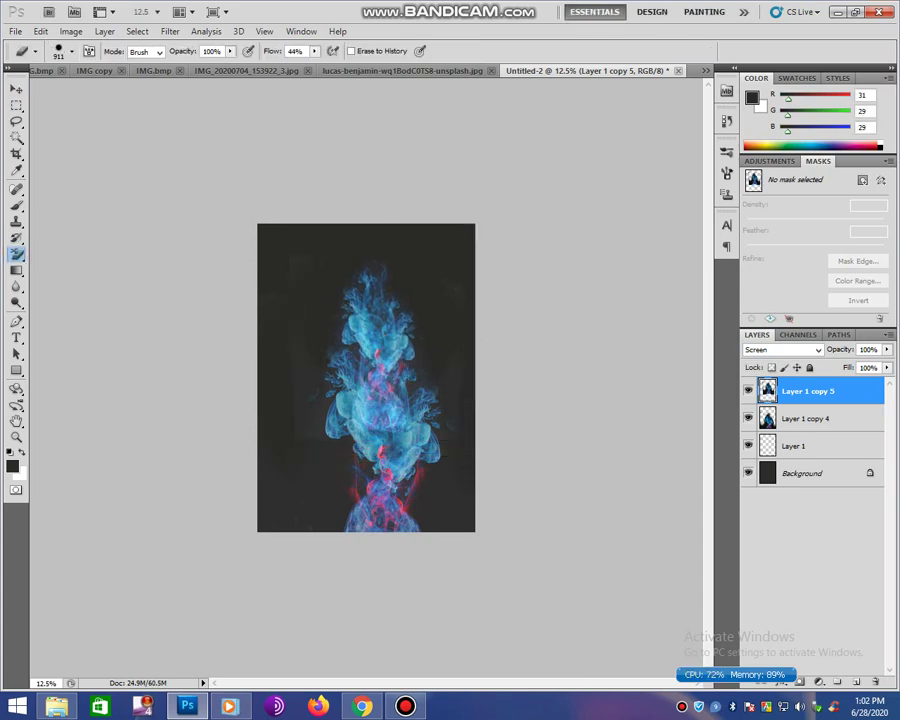
key(shift+e)
right_click(17, 254)
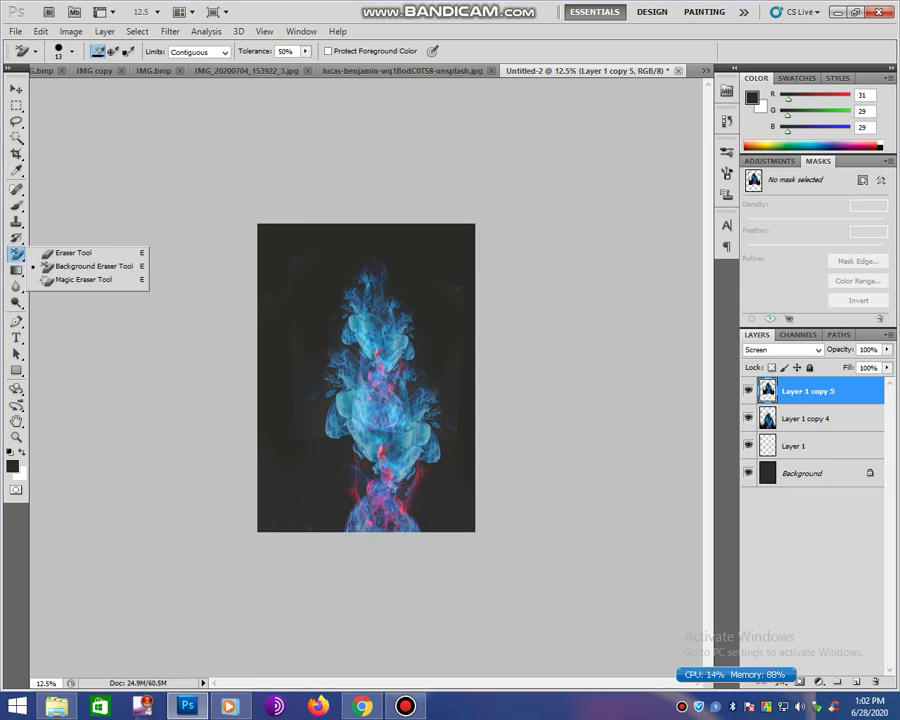
click(70, 251)
right_click(360, 415)
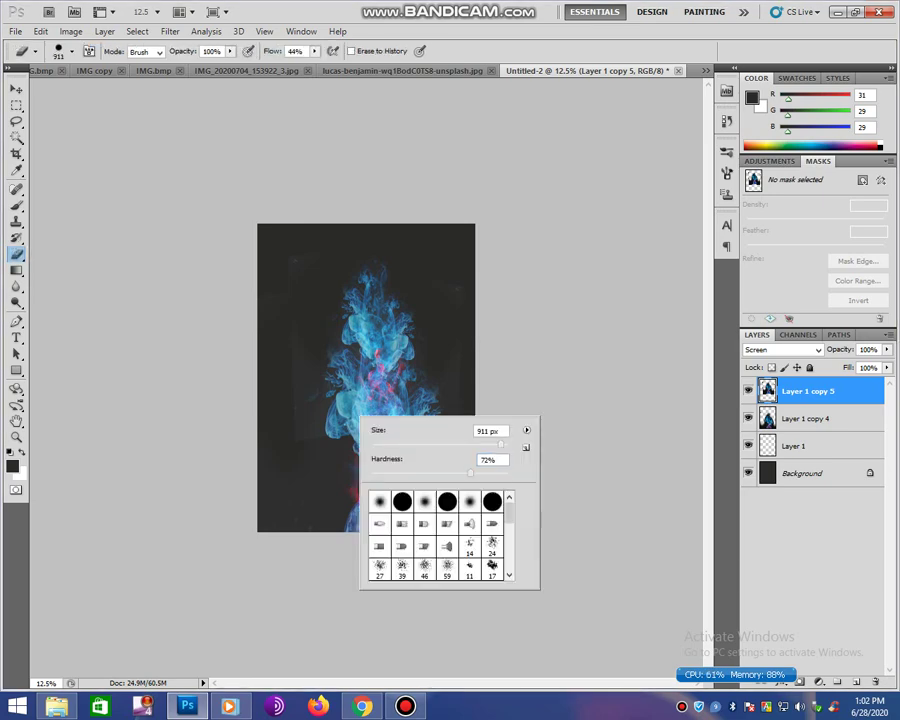
key(Return)
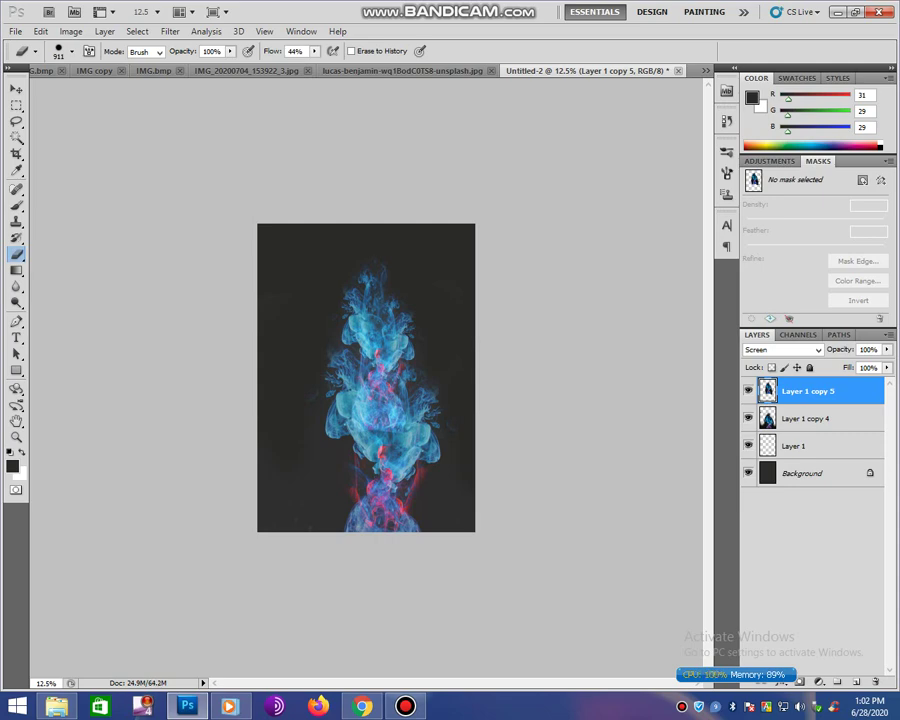
- Duplicate the smoke upward and rotate the copy counter-clockwise
key(v)
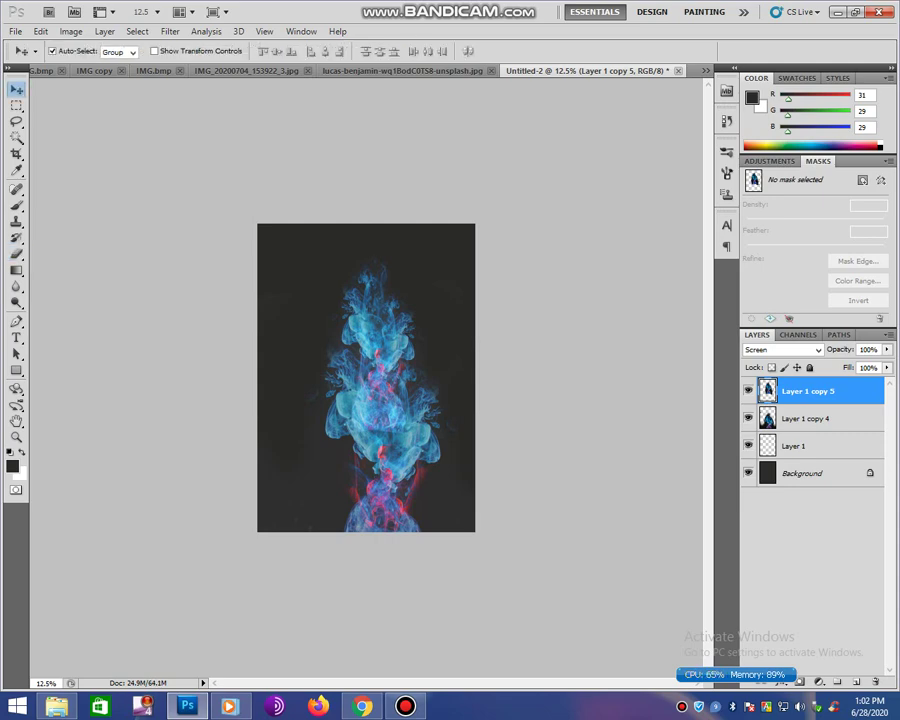
drag(270, 290, 270, 272)
key(ctrl+t)
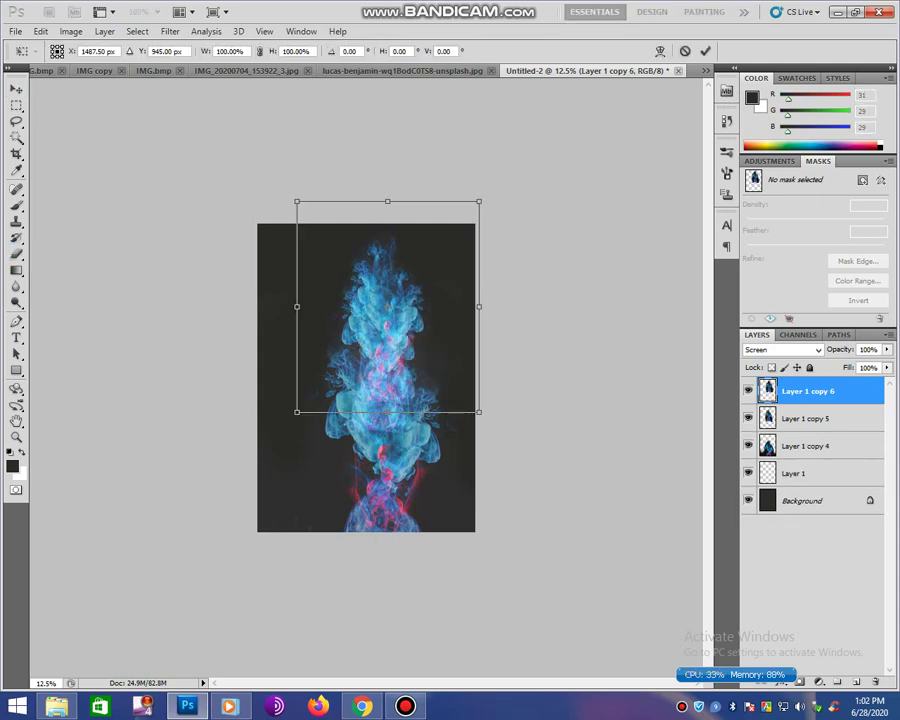
drag(285, 185, 268, 268)
drag(210, 120, 162, 173)
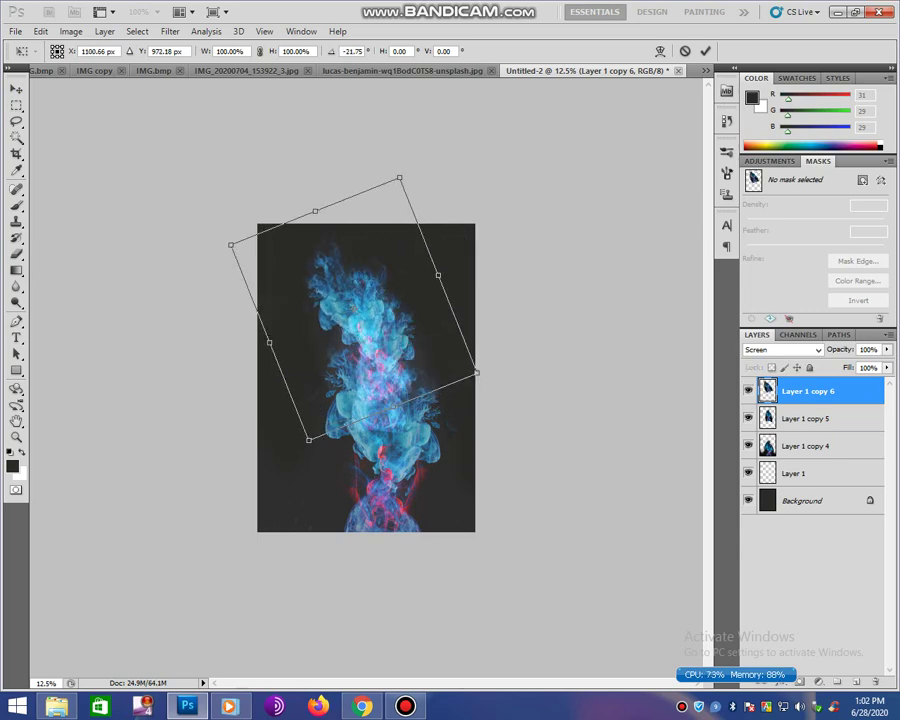
key(Return)
- Move the copy down and rotate it to about -151° to fill the top
drag(270, 290, 270, 310)
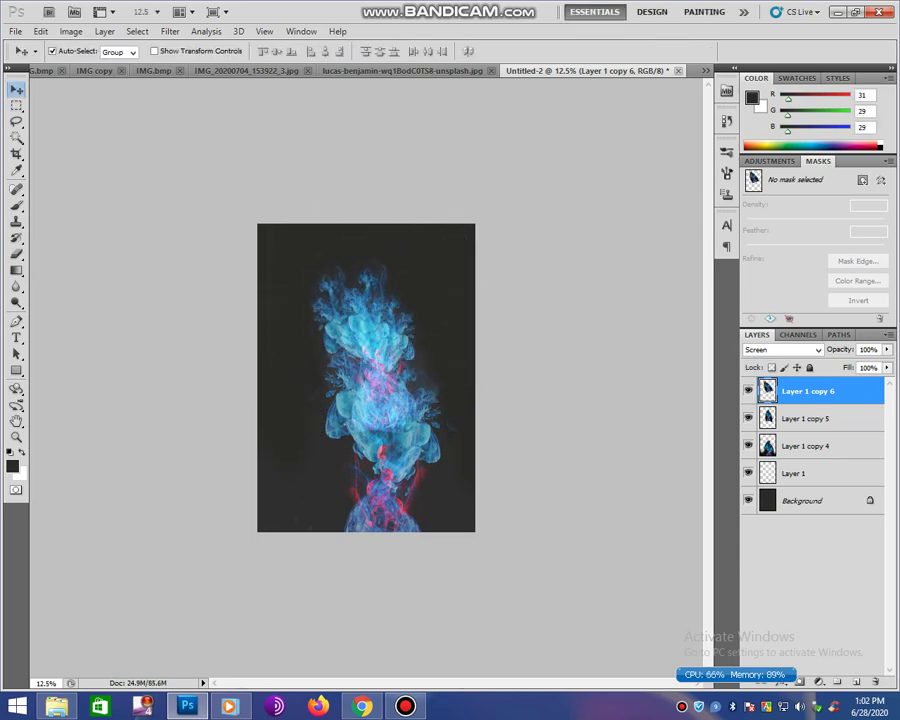
key(ctrl+t)
drag(200, 160, 185, 190)
drag(290, 170, 230, 265)
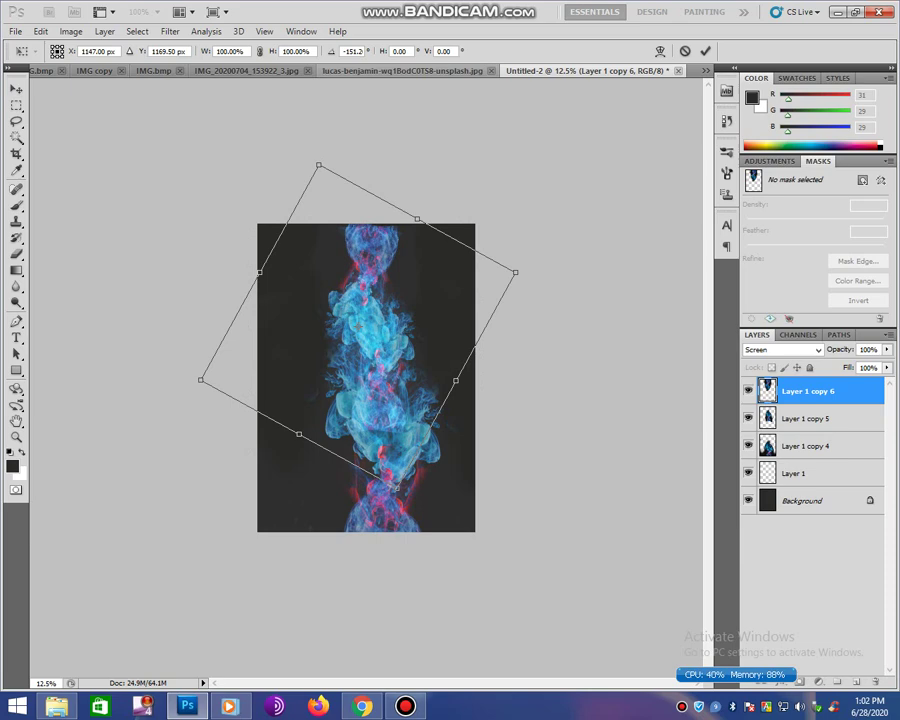
key(Return)
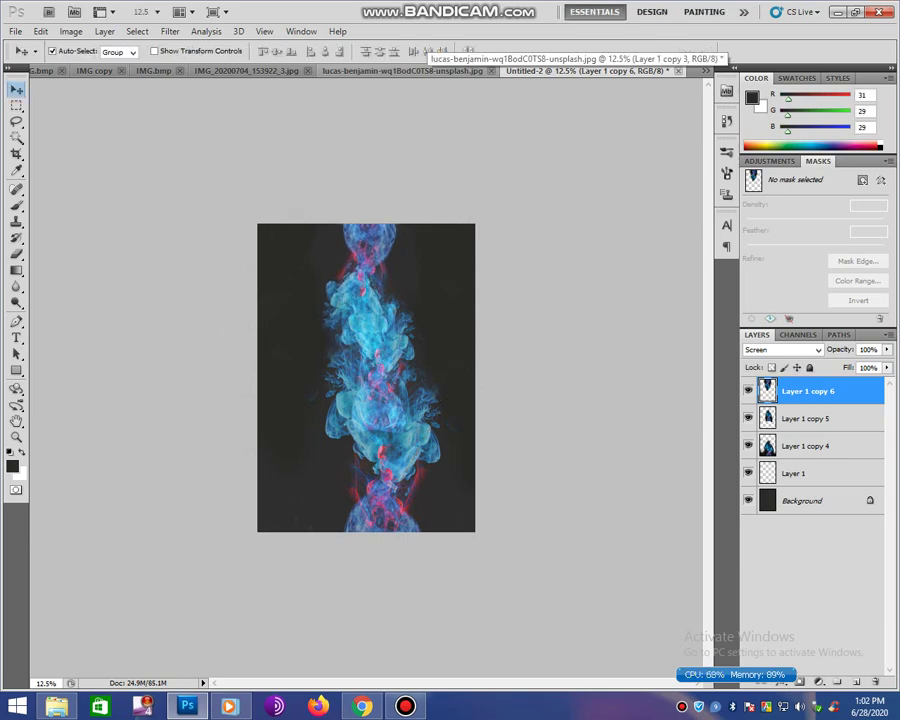
- Zoom in on the artwork and flatten all layers into one Background
key(z)
drag(257, 273, 411, 532)
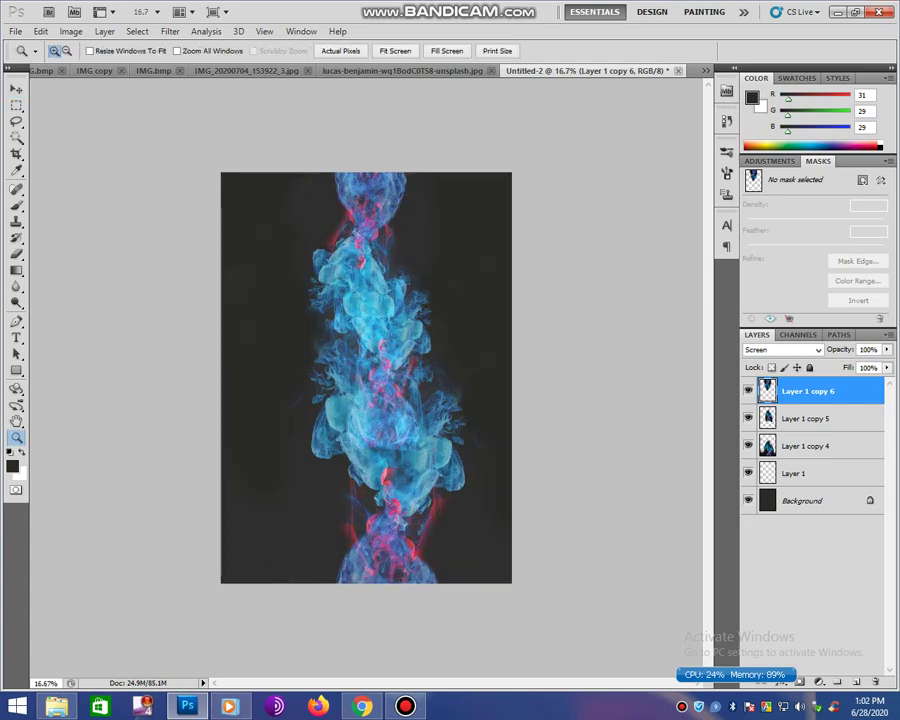
key(ctrl+shift+e)
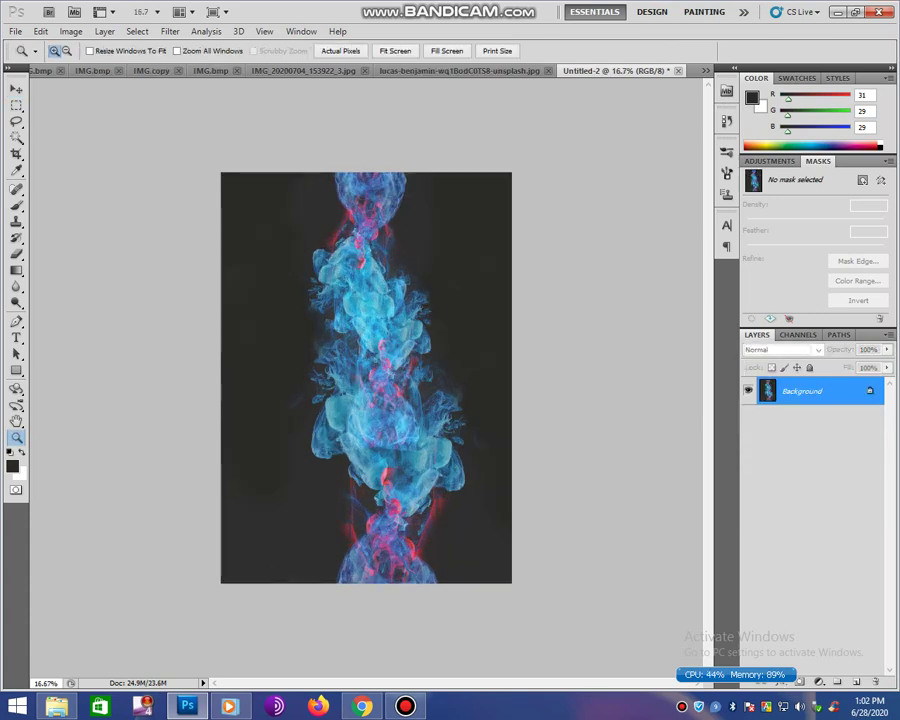
- Duplicate the flattened image and brighten the copy with a raised Curves point
key(ctrl+j)
key(ctrl+m)
mouse_move(606, 258)
mouse_down()
mouse_move(606, 246)
mouse_move(580, 296)
mouse_move(579, 286)
mouse_up()
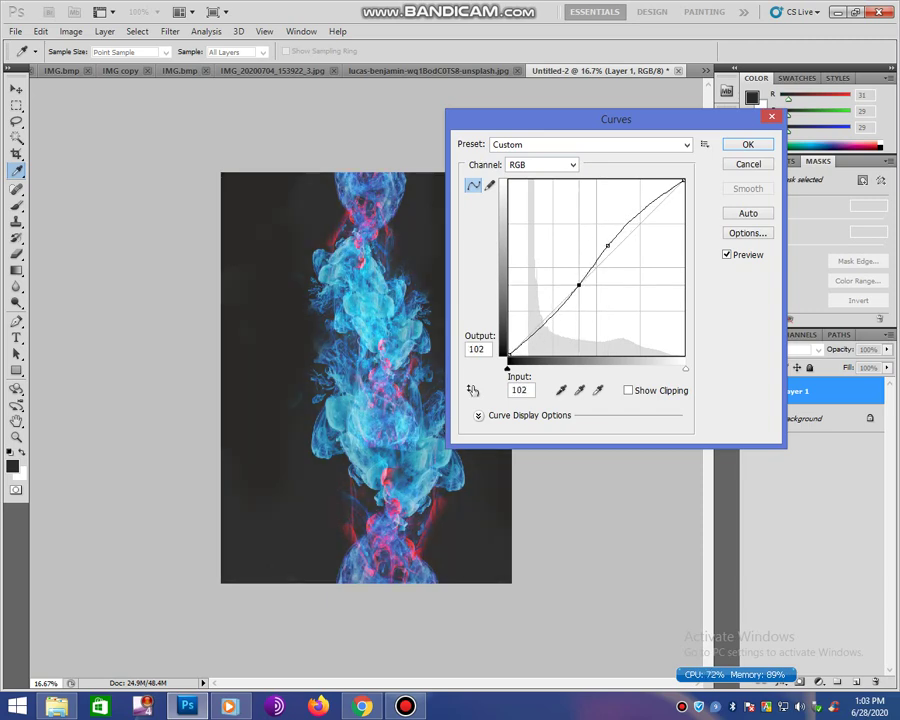
key(Return)
- Apply Color Balance of -33, -80, +46 to the midtones
key(ctrl+b)
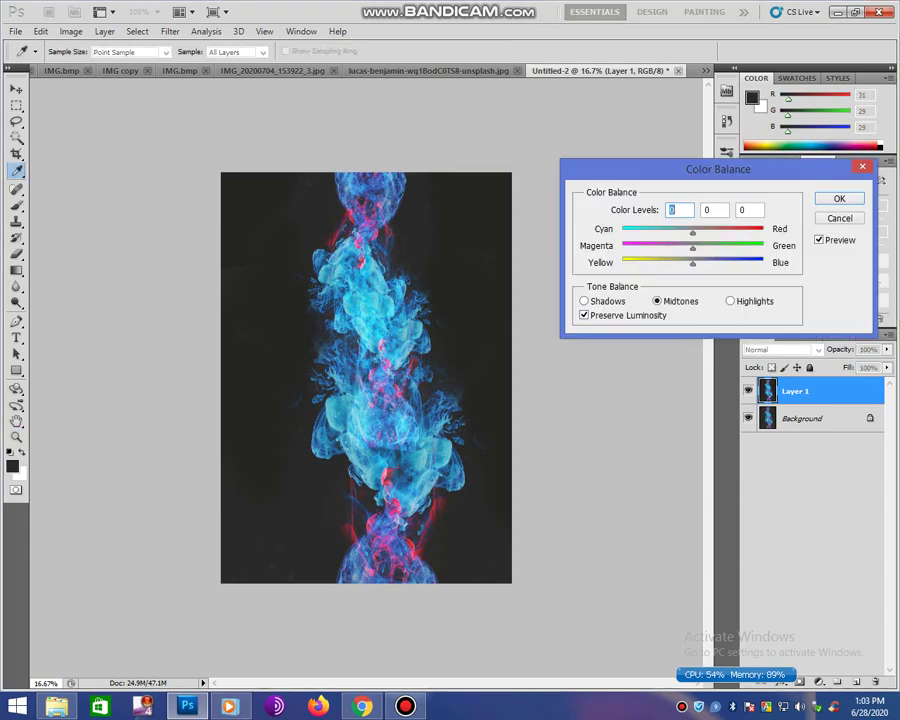
text(63)
mouse_move(737, 232)
mouse_down()
mouse_move(622, 232)
mouse_move(669, 232)
mouse_move(724, 248)
mouse_move(654, 248)
mouse_up()
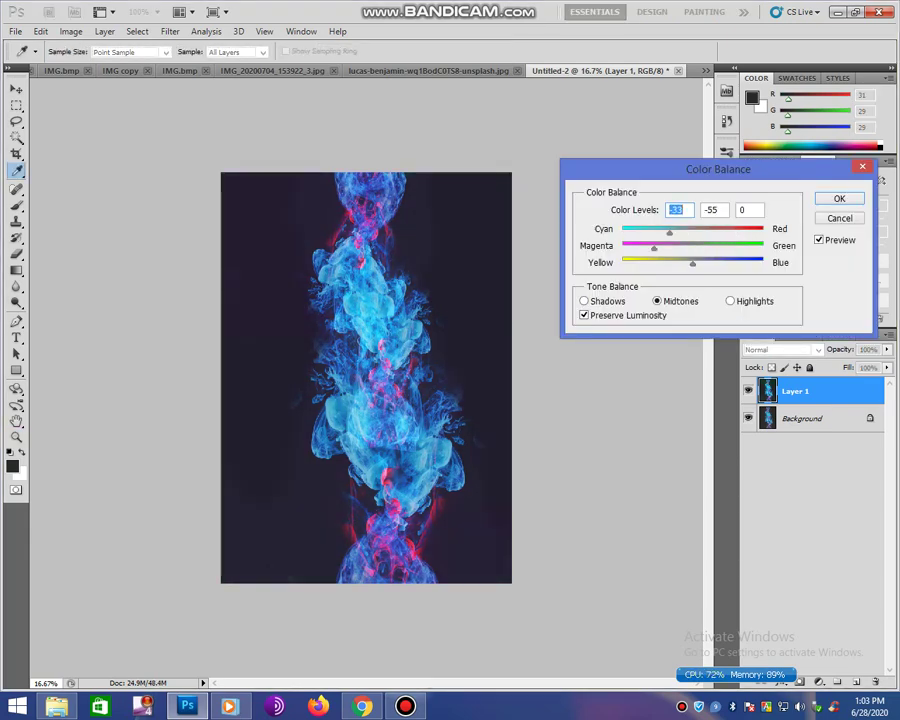
key(Tab)
key(Up)
text(-80)
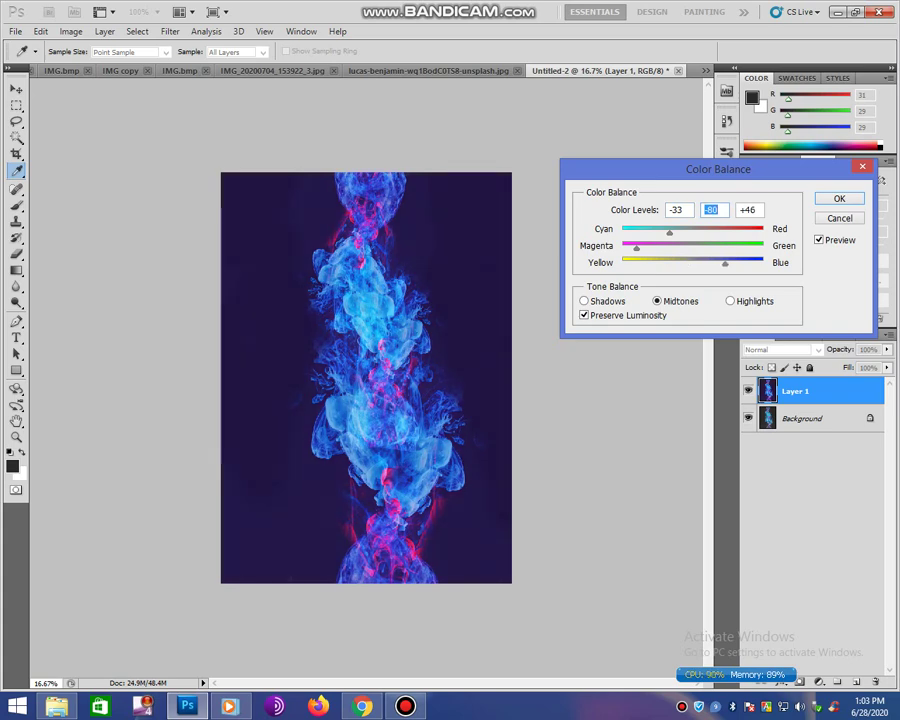
key(Tab)
key(shift+Up)
key(Return)
- Apply Rough Pastels with canvas texture and Relief raised to 42
key(z)
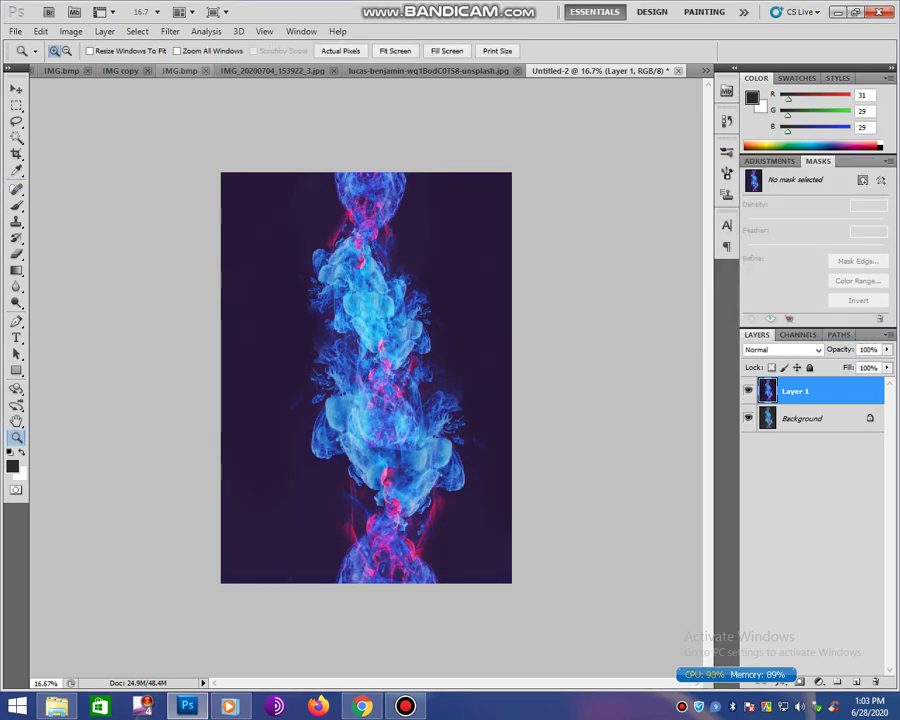
click(170, 31)
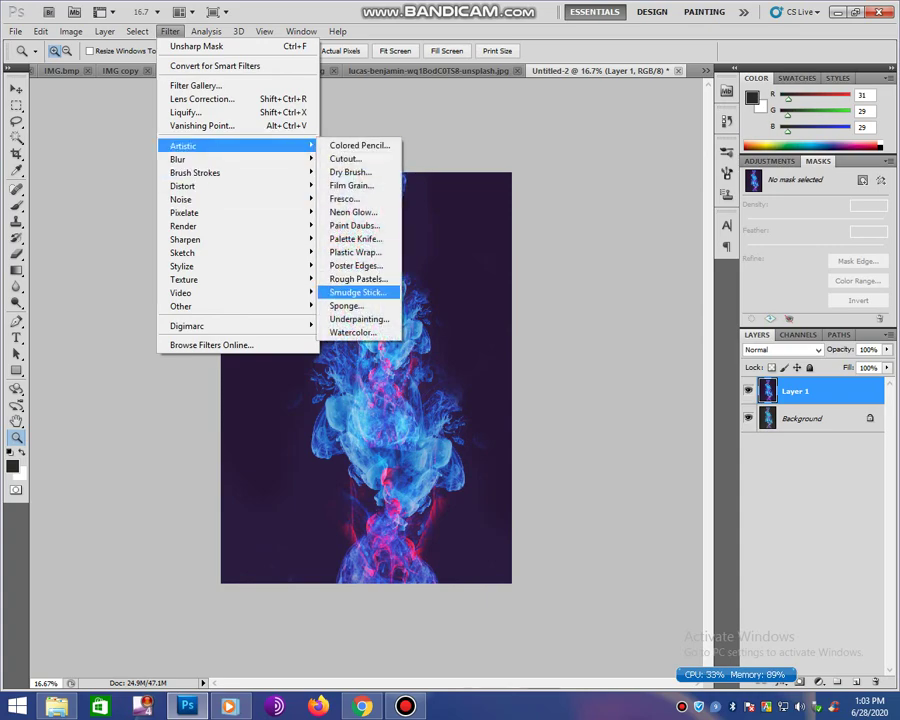
key(Escape)
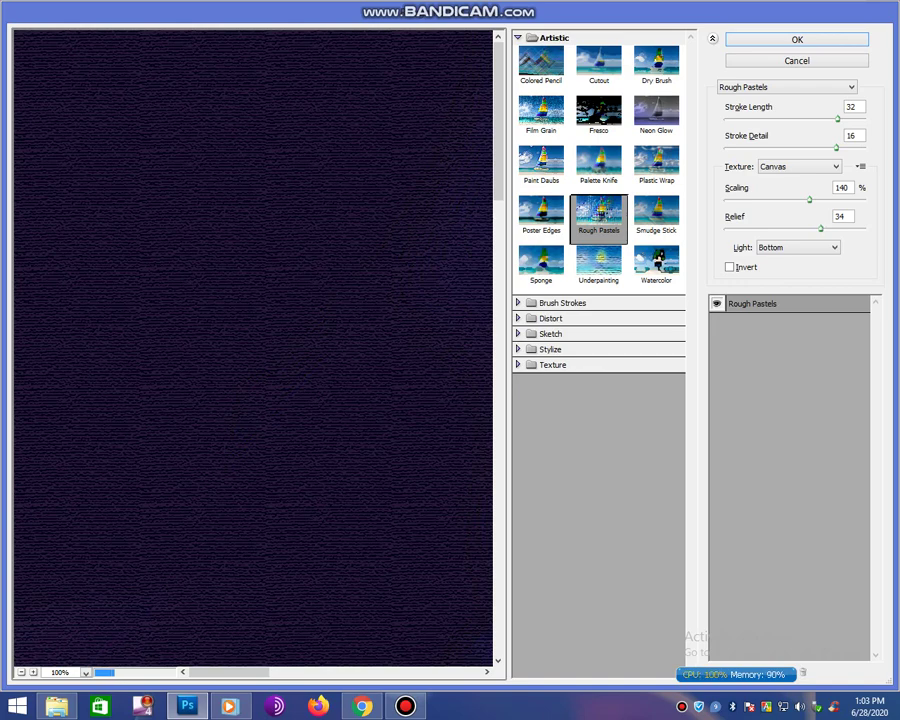
key(ctrl+minus)
key(ctrl+minus)
key(ctrl+minus)
key(ctrl+minus)
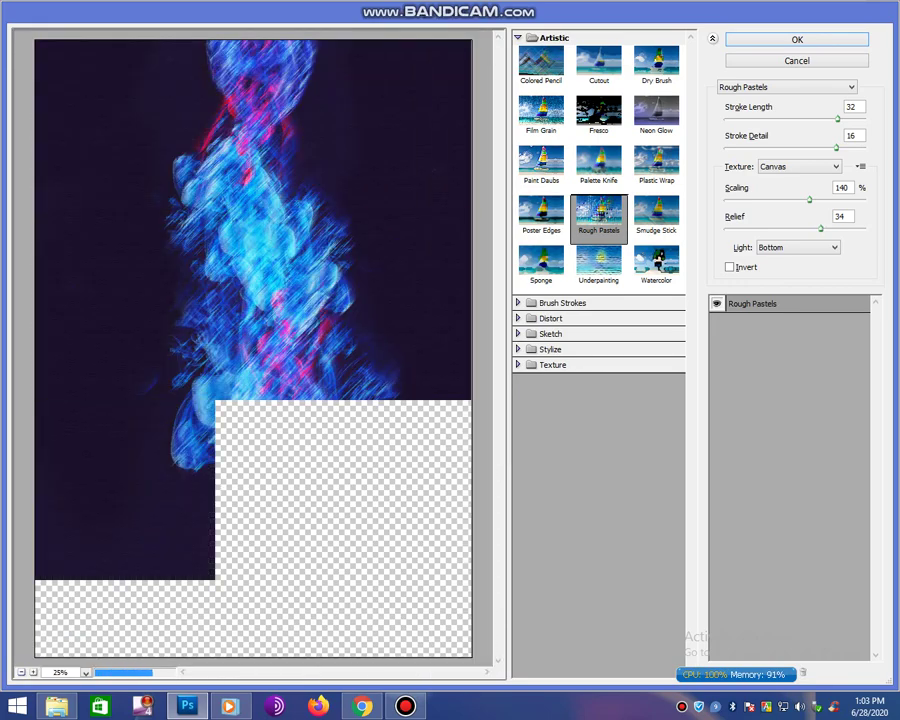
mouse_move(821, 229)
mouse_down()
mouse_move(835, 229)
mouse_move(770, 200)
mouse_up()
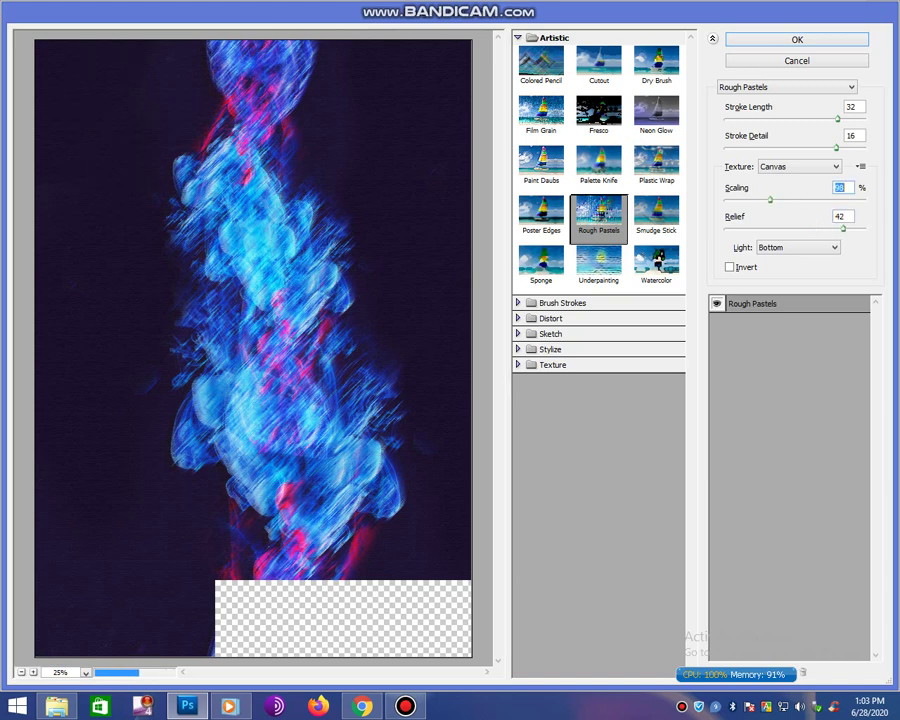
key(Return)
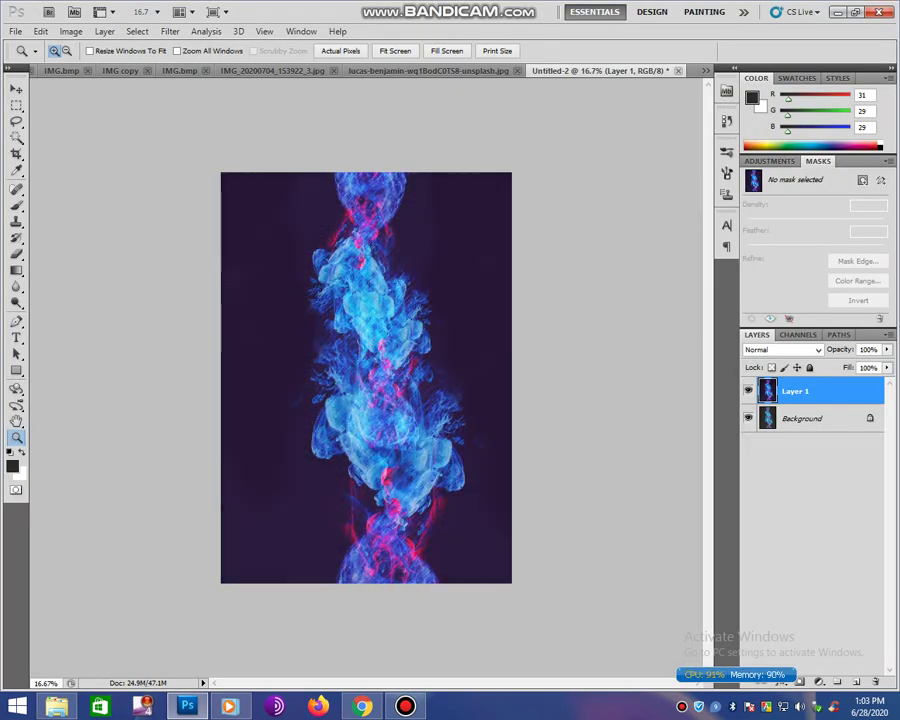
- Open the Plastic Wrap filter and try initial Detail and Smoothness values
click(170, 31)
mouse_move(183, 146)
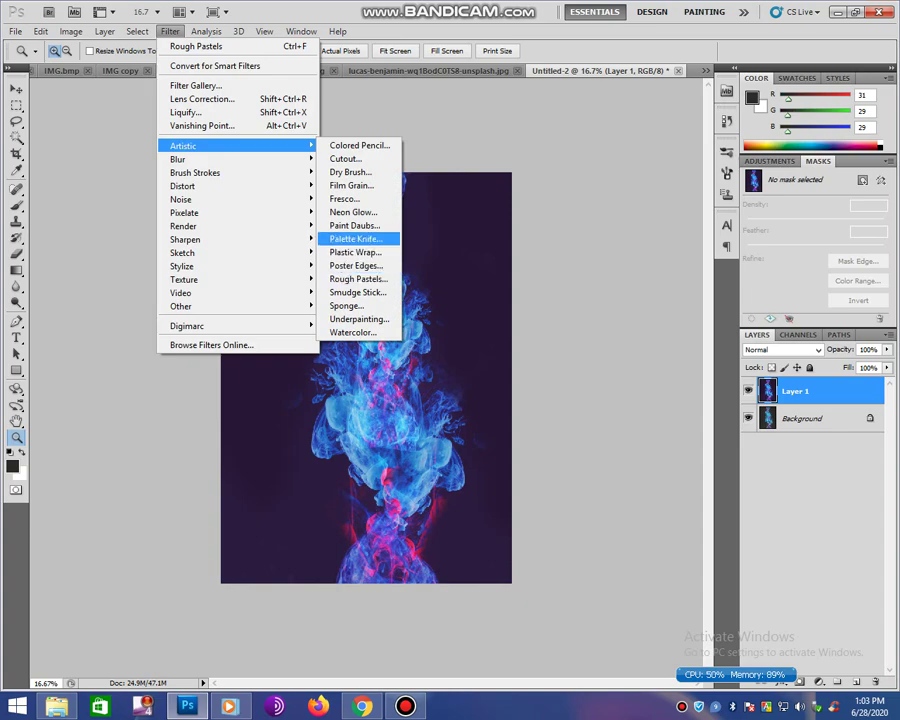
click(356, 252)
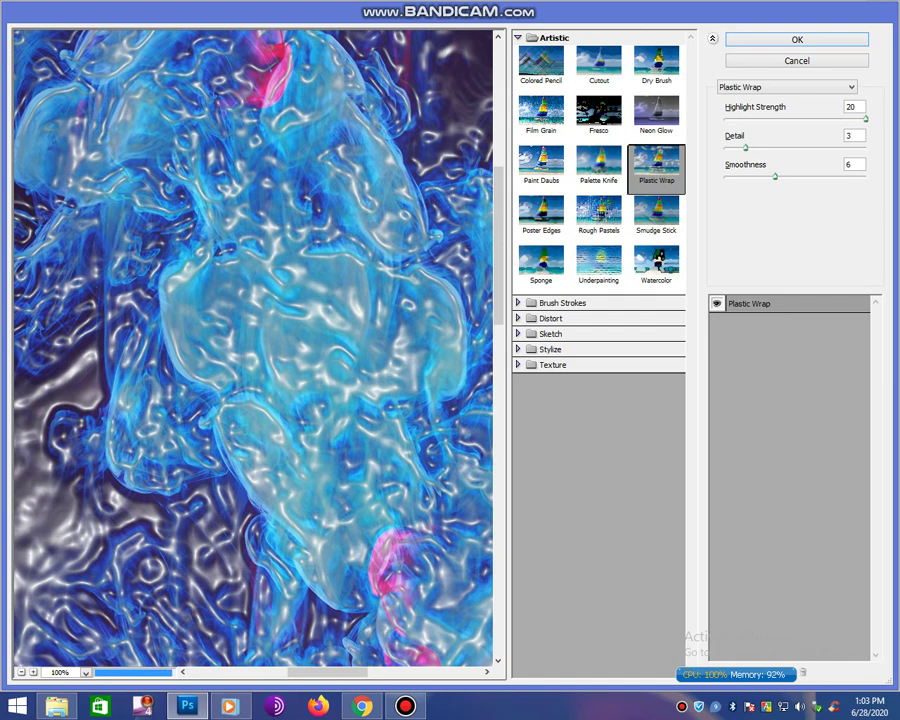
key(ctrl+minus)
key(ctrl+minus)
key(ctrl+minus)
key(ctrl+minus)
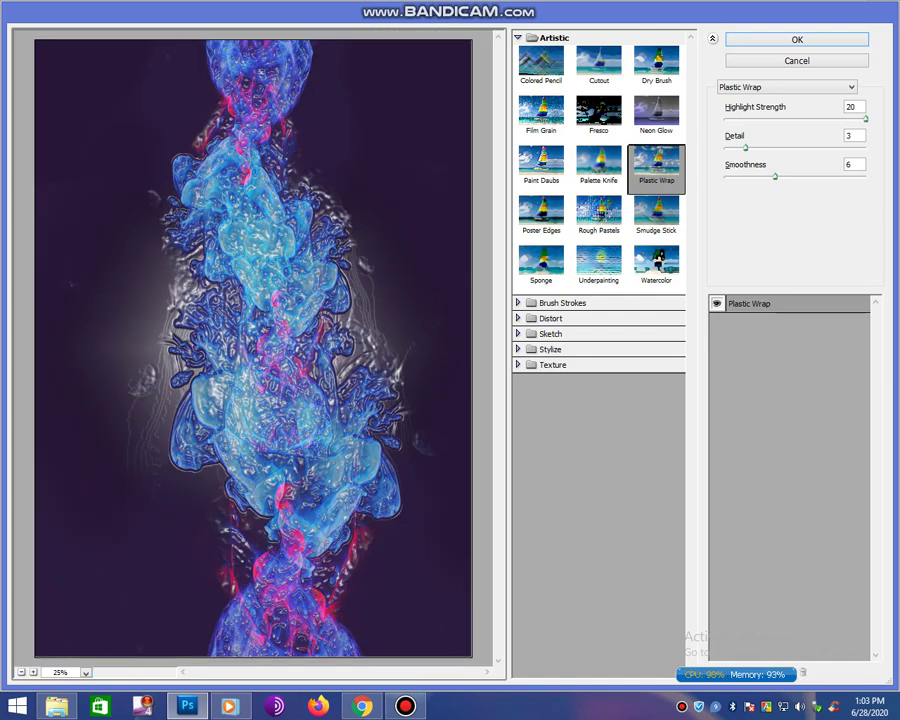
key(Up)
key(Up)
key(Up)
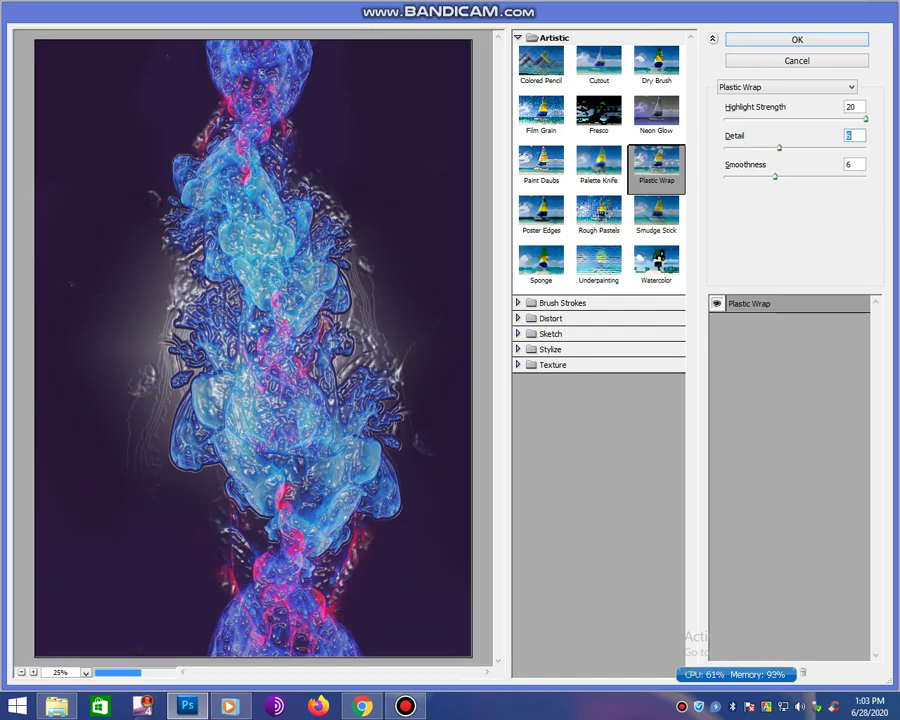
key(Tab)
text(10)
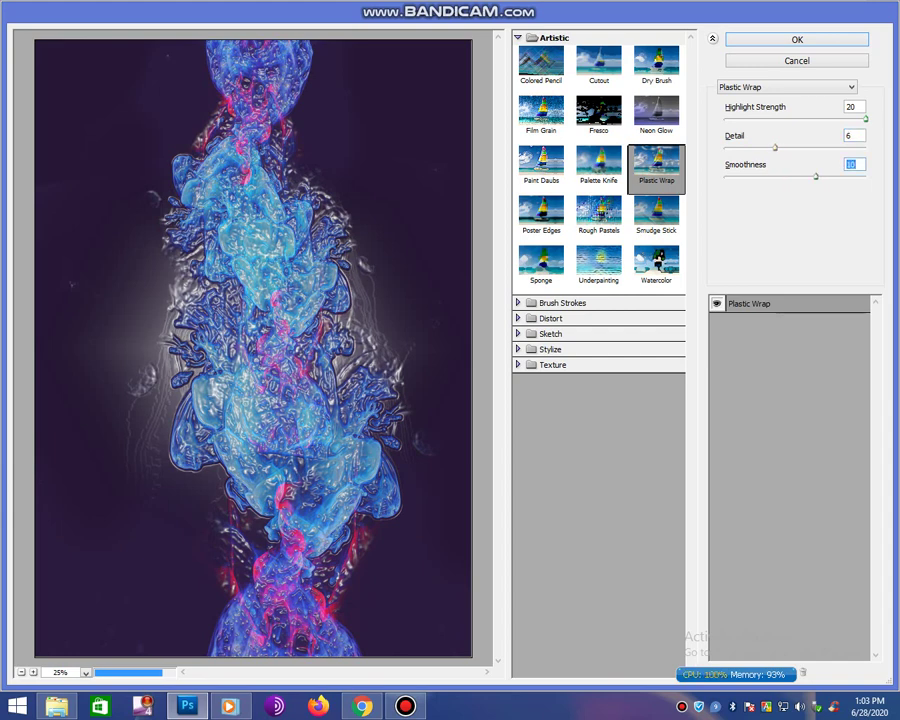
- Set Plastic Wrap to Highlight Strength 11, Detail 9, Smoothness 4 and apply
key(shift+Tab)
key(Down)
key(Down)
key(Down)
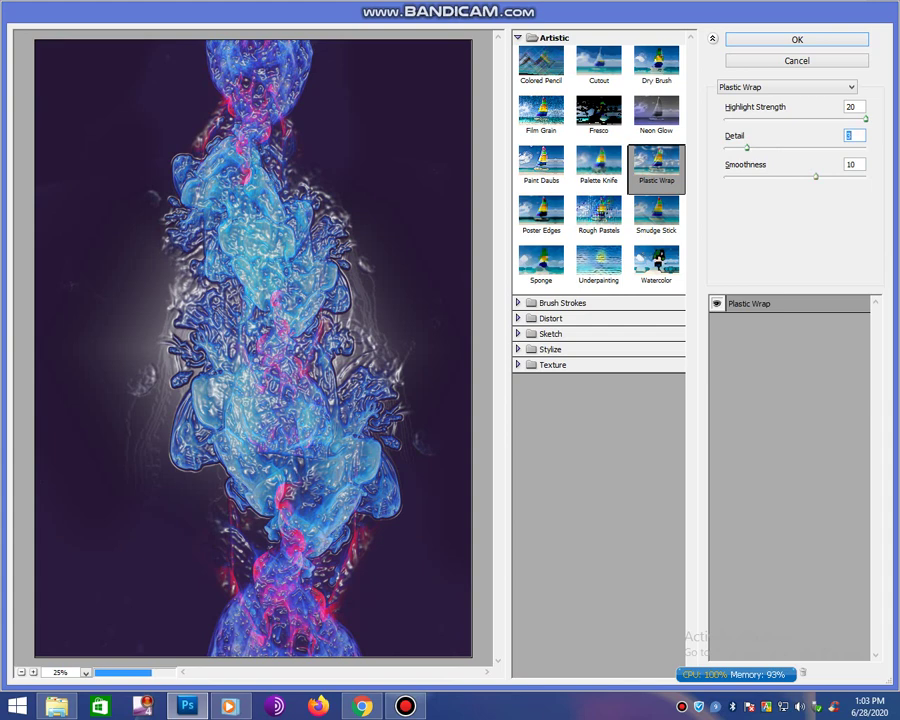
key(Tab)
key(Up)
key(Up)
key(Up)
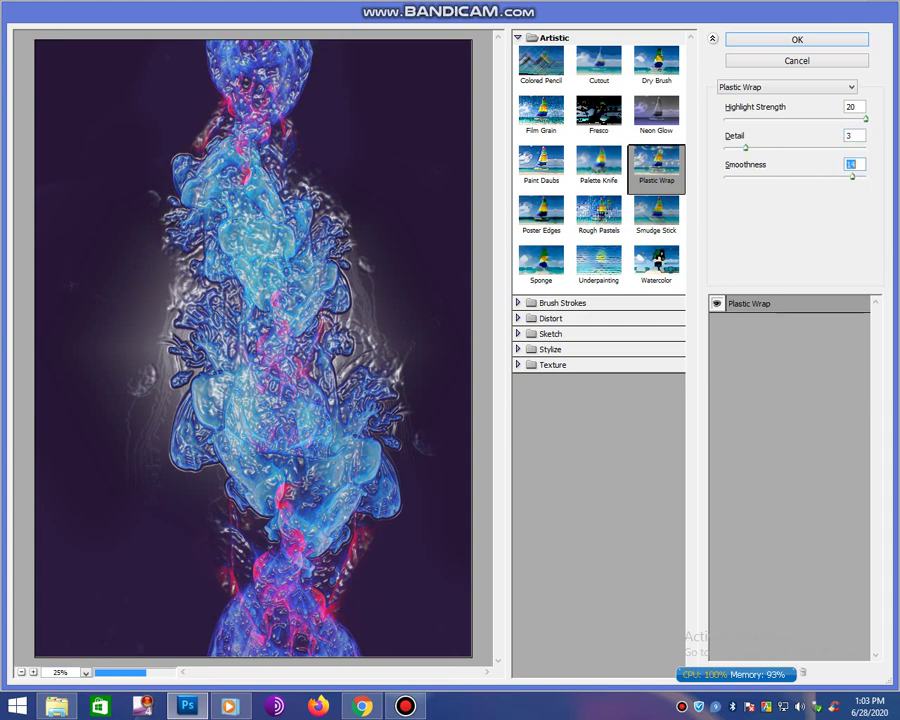
key(Down)
key(Down)
key(Down)
key(Down)
key(Down)
key(Down)
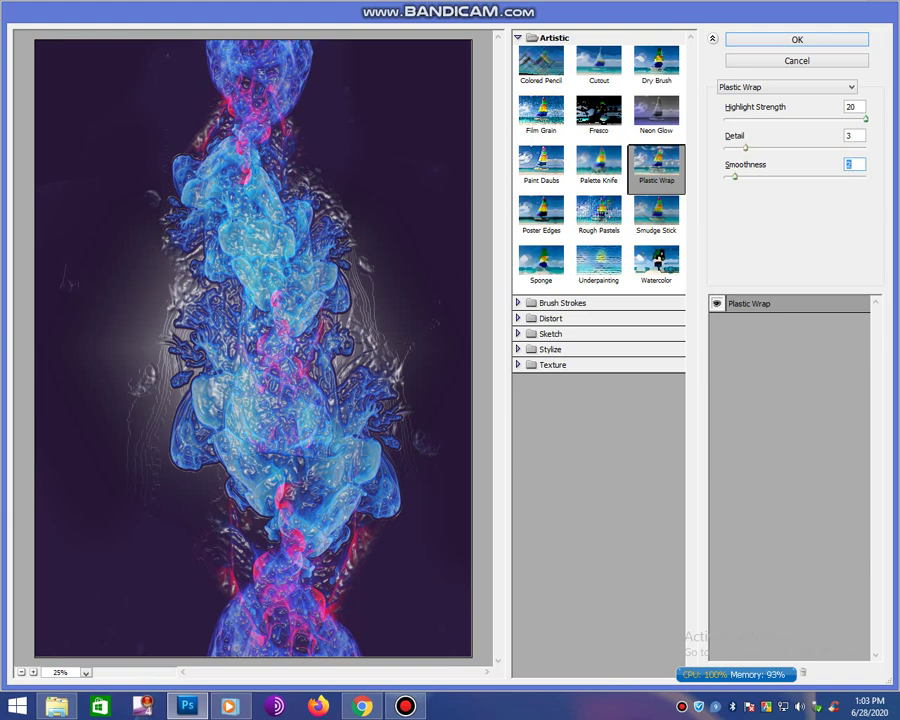
key(shift+Tab)
key(Up)
key(Up)
key(Up)
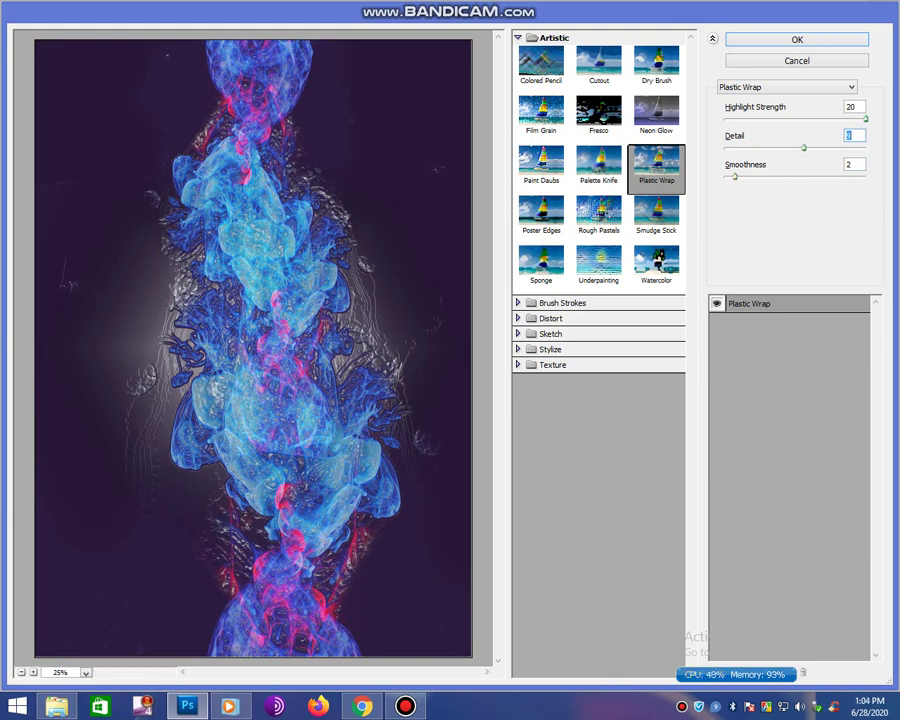
key(shift+Tab)
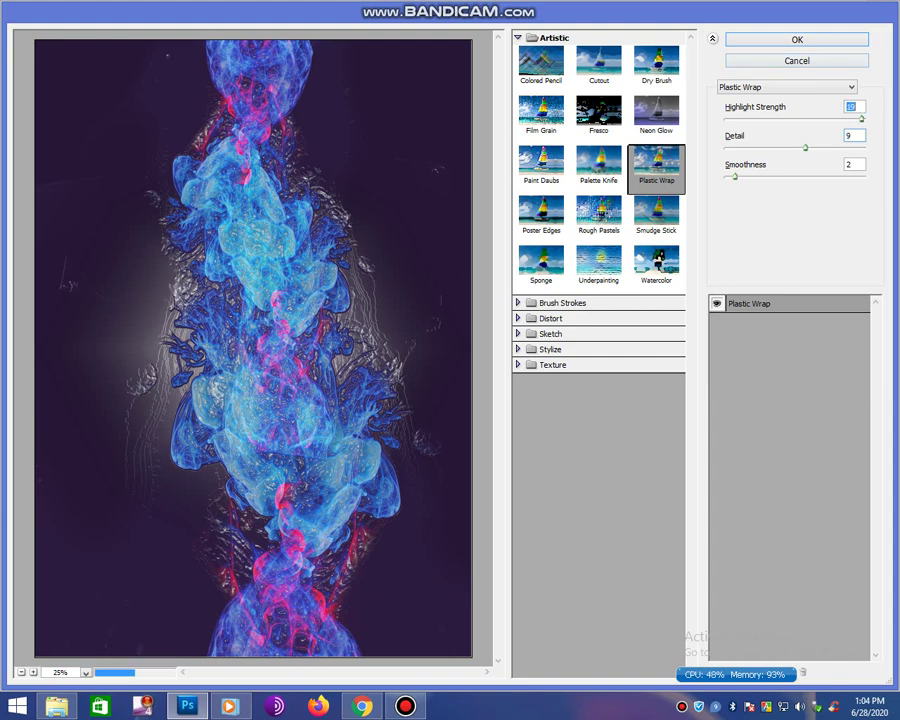
key(Down)
key(Down)
key(Down)
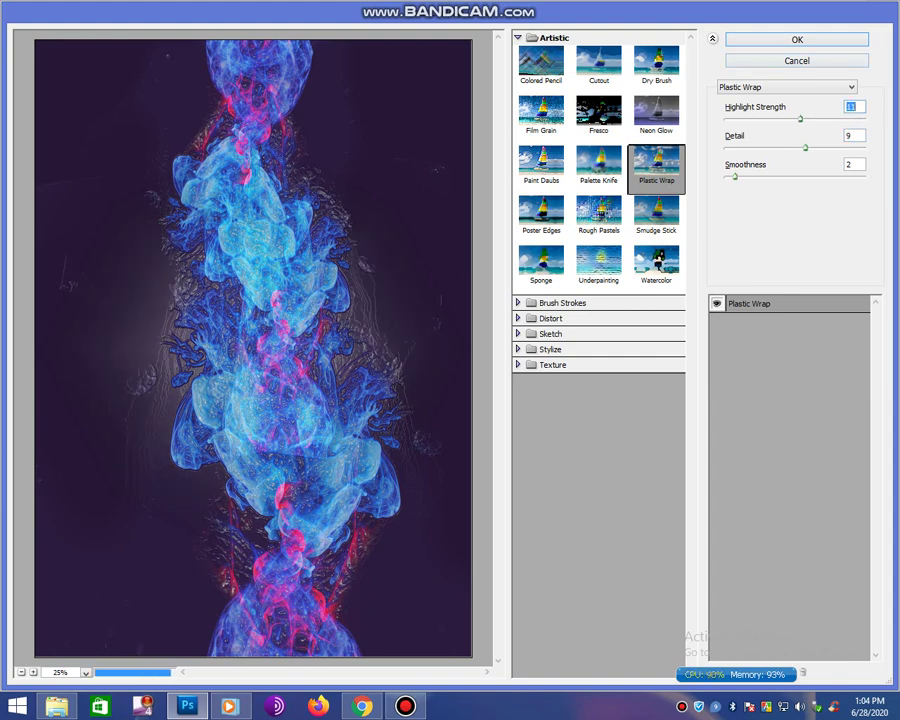
key(Tab)
key(Tab)
key(Up)
key(Up)
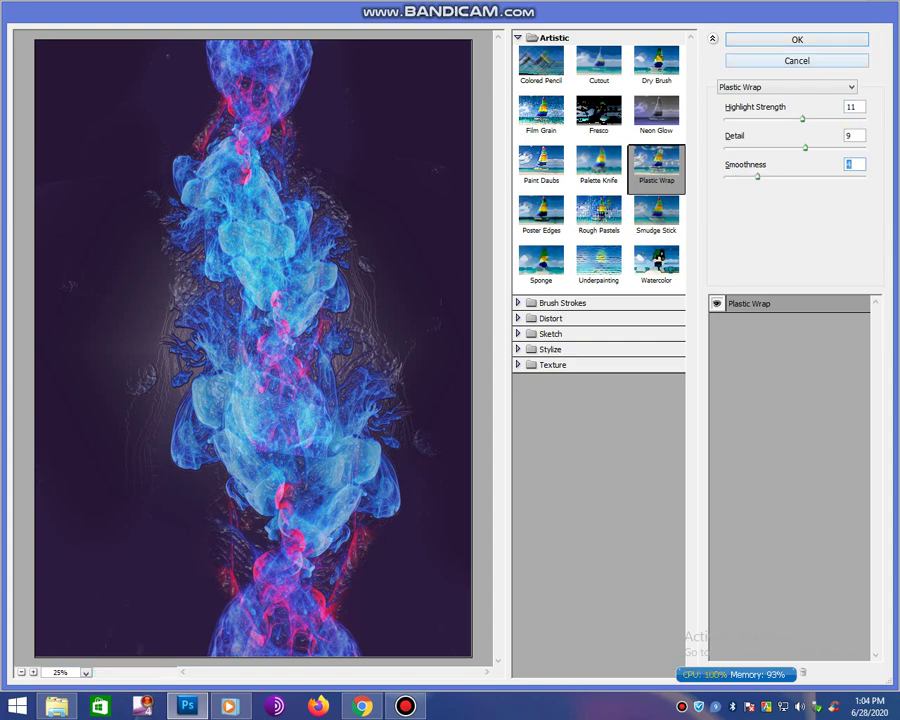
key(Return)
- Duplicate the smoke layer and deepen its shadows with a two-point Curves adjustment
drag(255, 263, 512, 580)
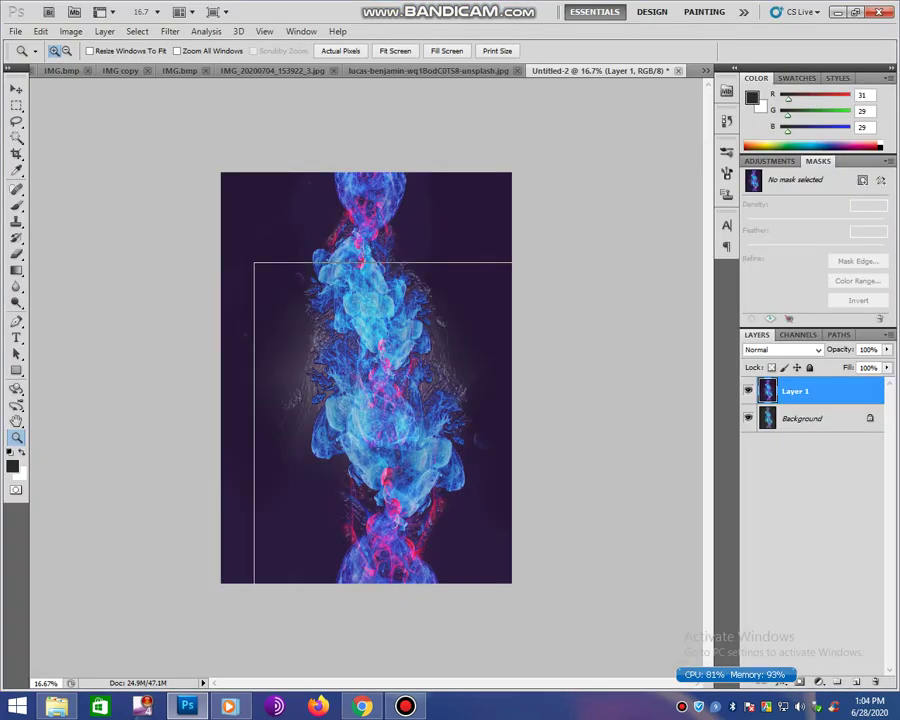
key(ctrl+j)
key(ctrl+m)
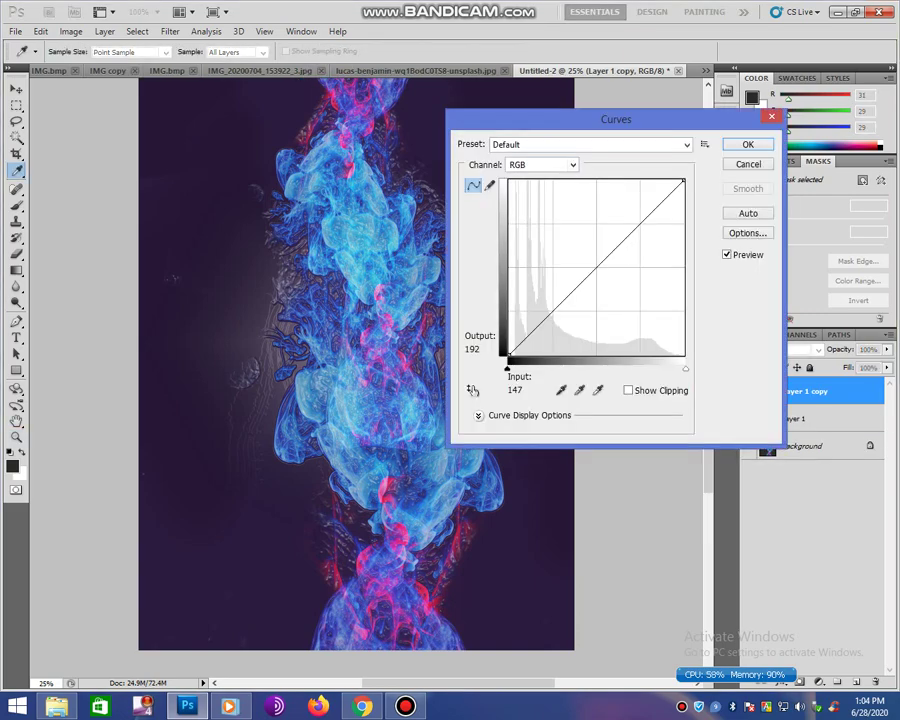
click(616, 236)
drag(566, 287, 570, 296)
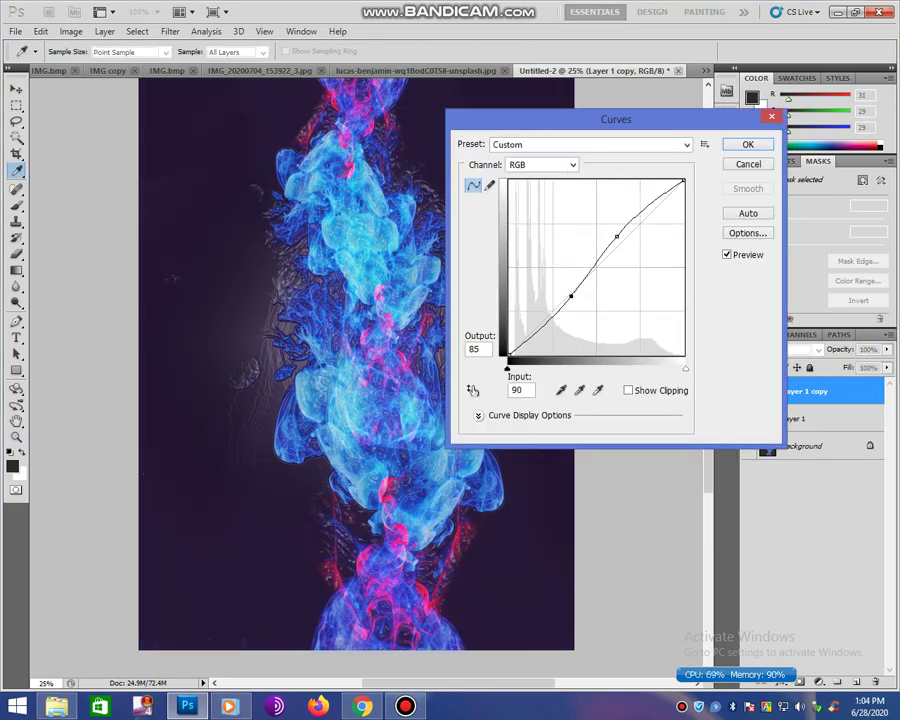
key(Return)
- Apply a Color Balance shift of +34 and -26 to the copy
key(ctrl+b)
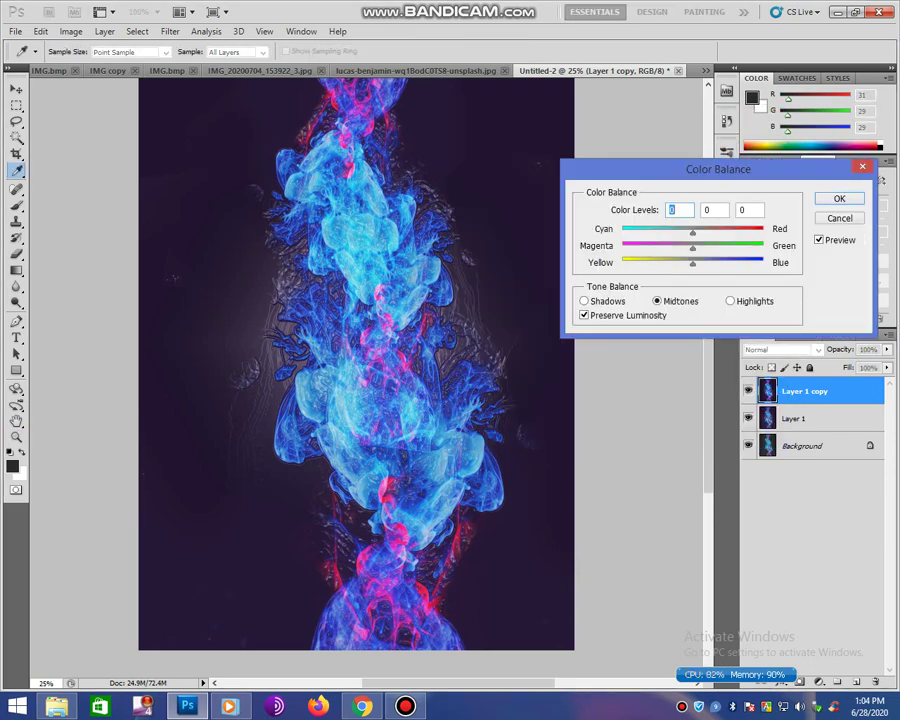
text(+34)
text(-26)
key(Return)
key(z)
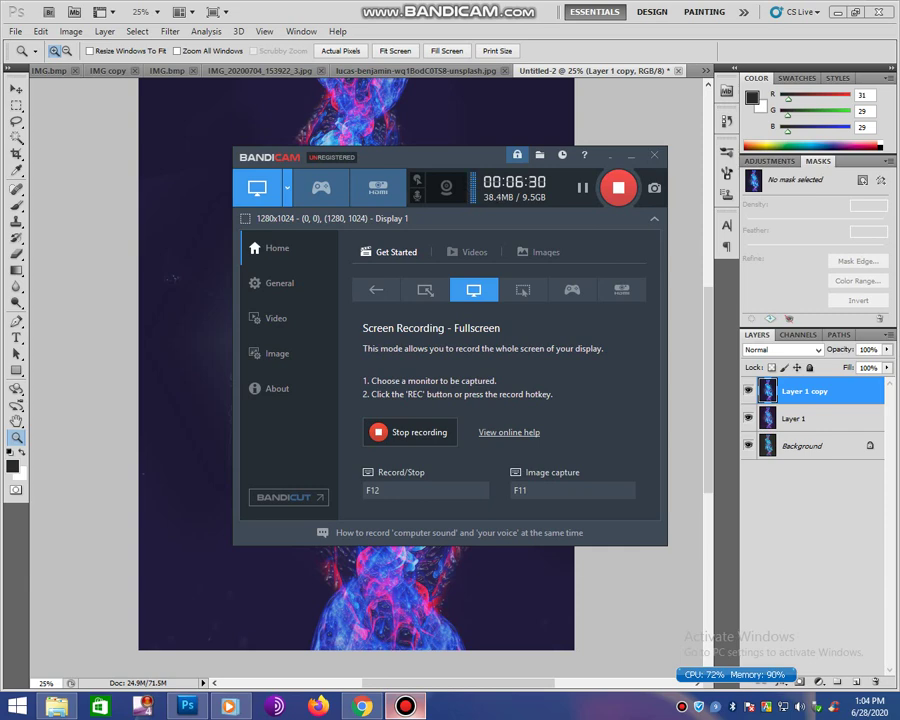
drag(213, 233, 569, 648)
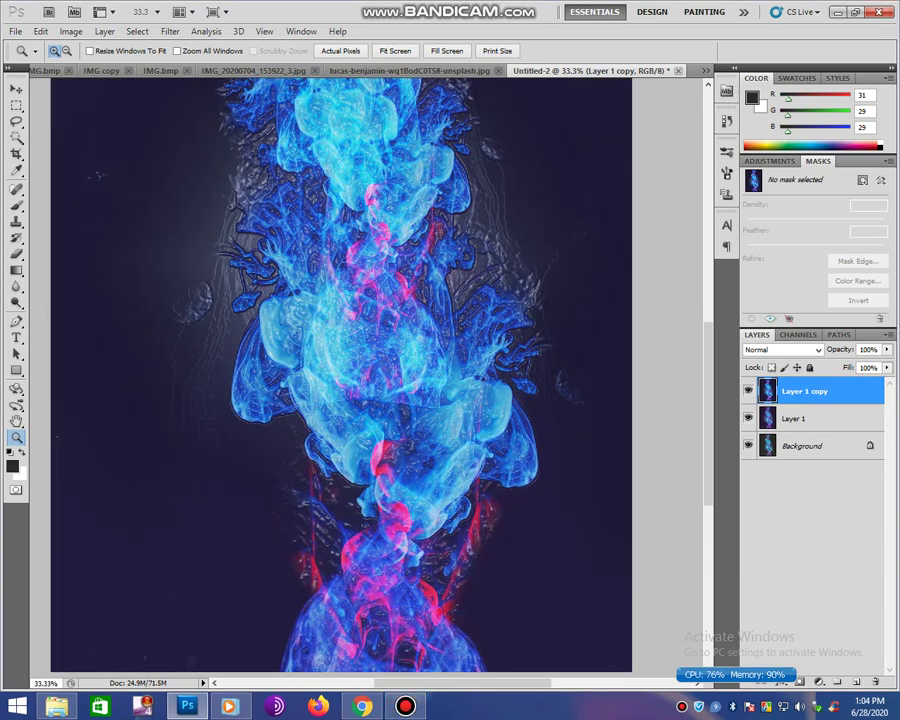
key(ctrl+minus)
- Select the Dodge tool at 199 px and lighten patches of the smoke column
click(16, 302)
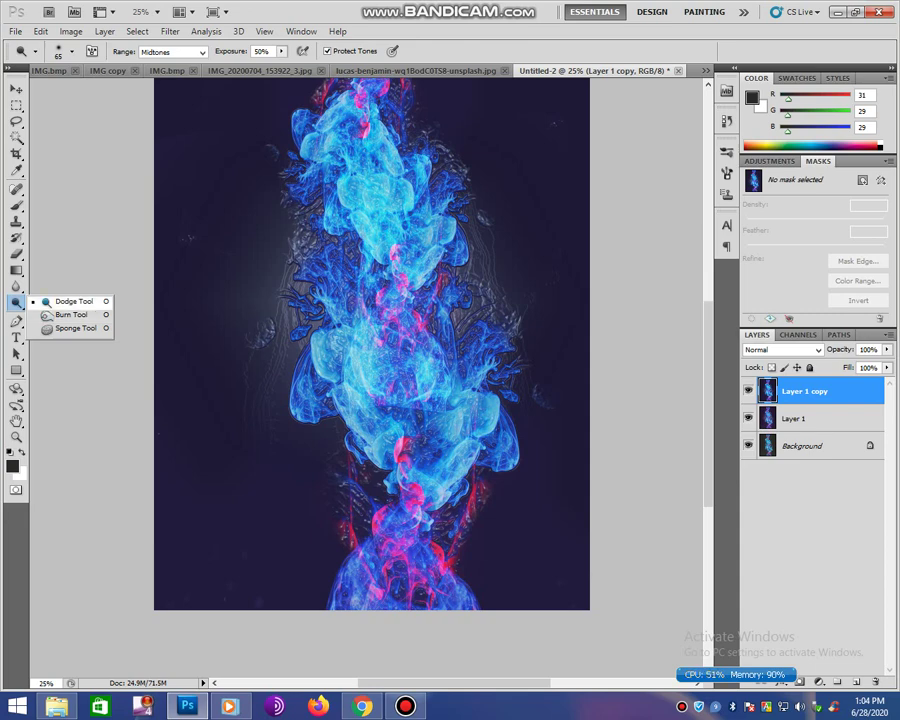
click(65, 301)
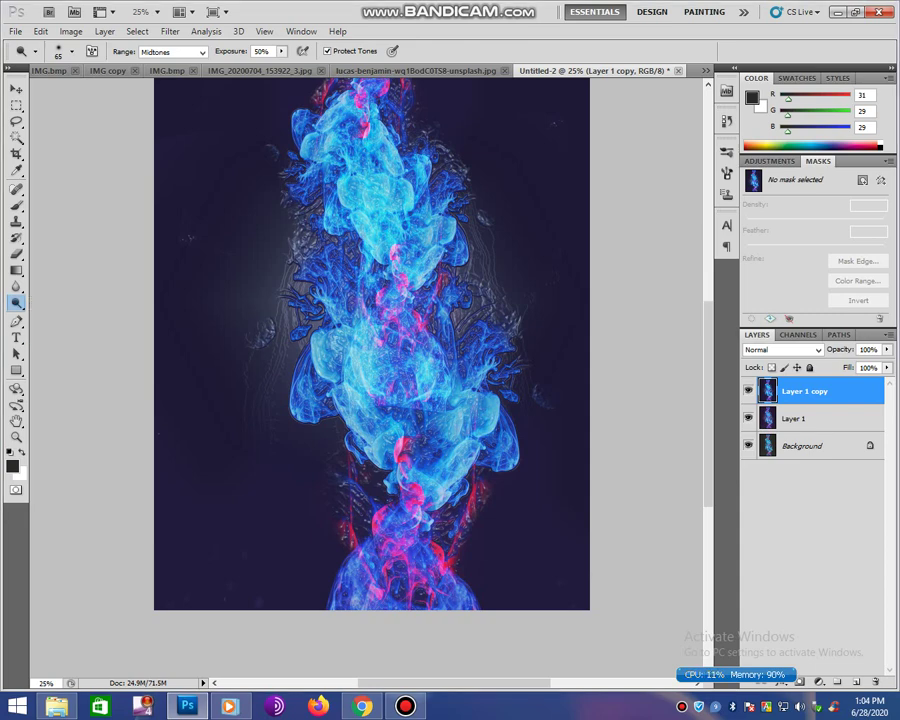
right_click(374, 413)
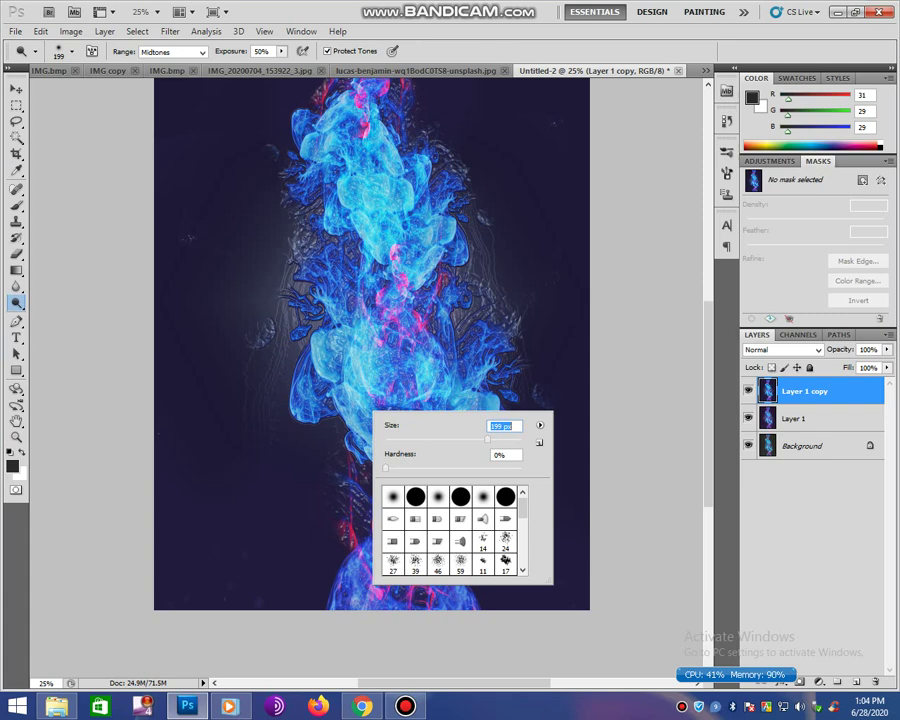
key(Return)
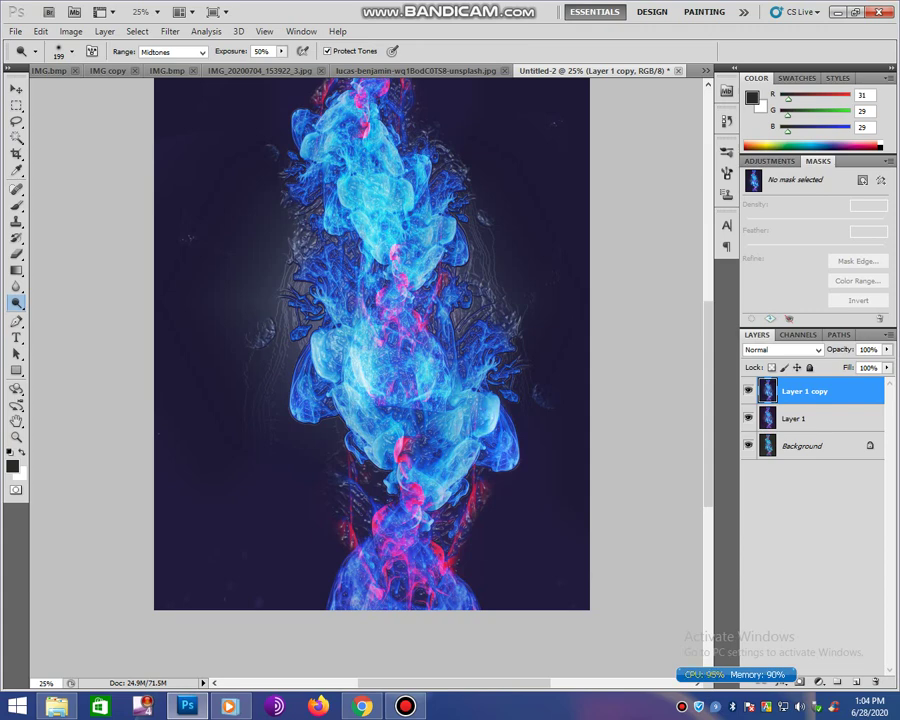
drag(420, 350, 405, 292)
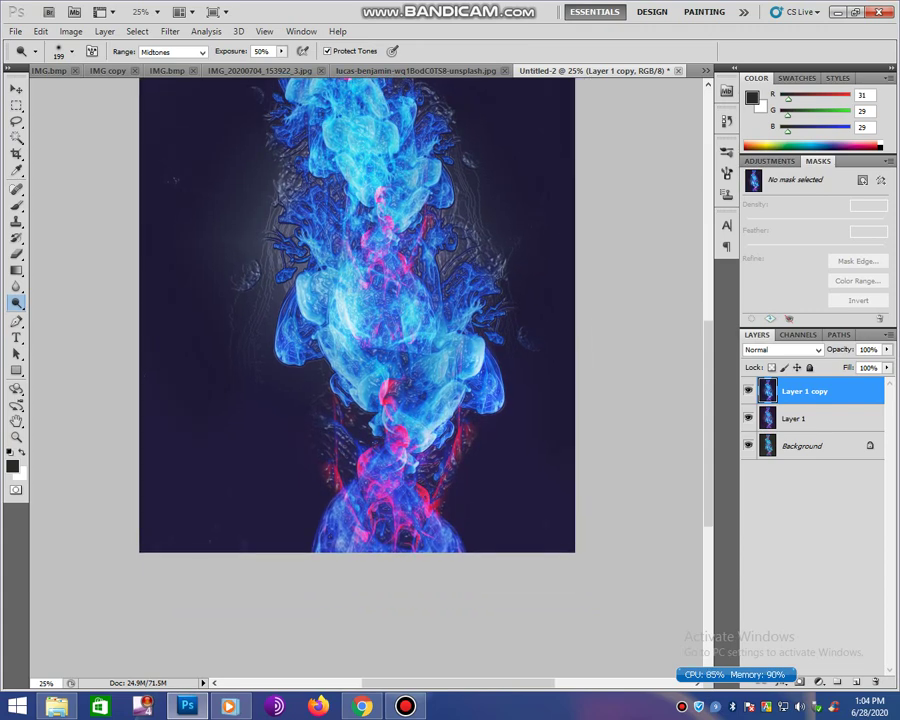
drag(318, 382, 311, 378)
mouse_move(251, 378)
mouse_down()
mouse_move(228, 370)
mouse_move(270, 330)
mouse_move(276, 362)
mouse_up()
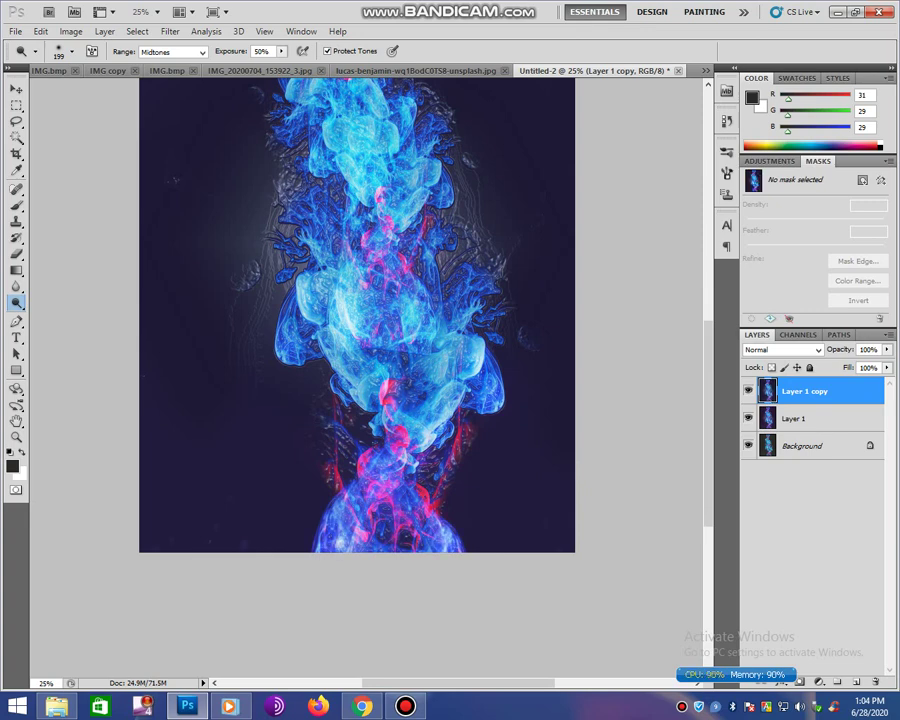
- Set the dodge brush to 170 px, lighten the upper-left smoke edge, then undo it
drag(360, 300, 382, 392)
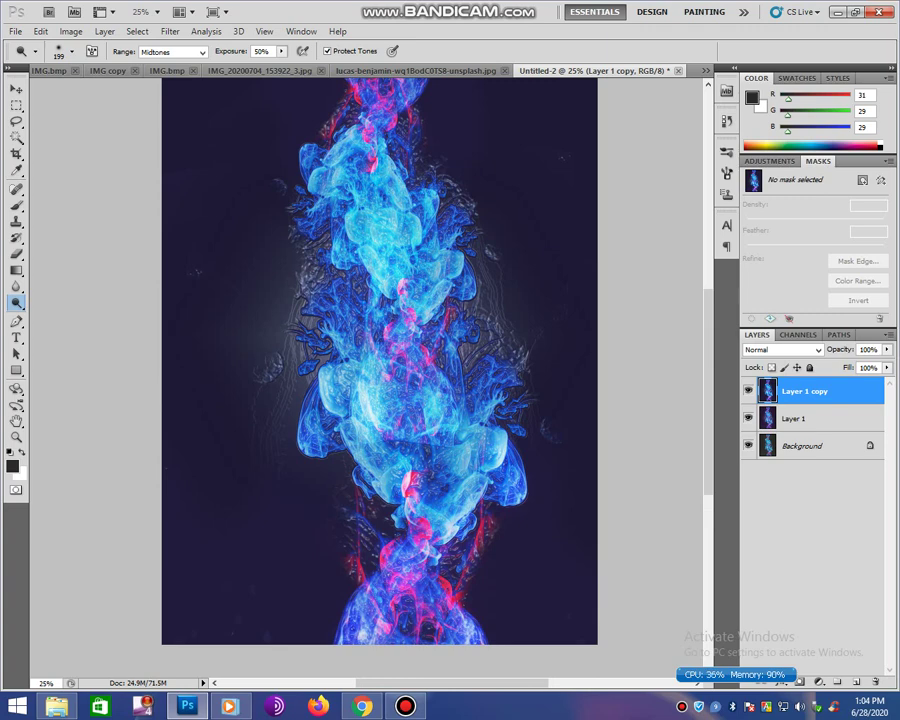
right_click(383, 287)
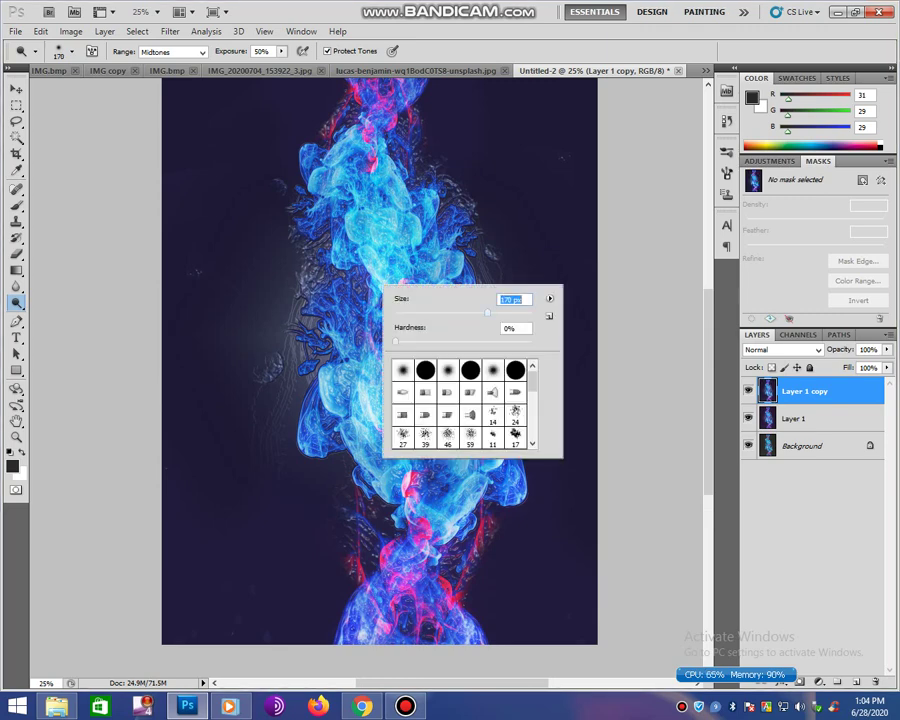
text(170)
key(Return)
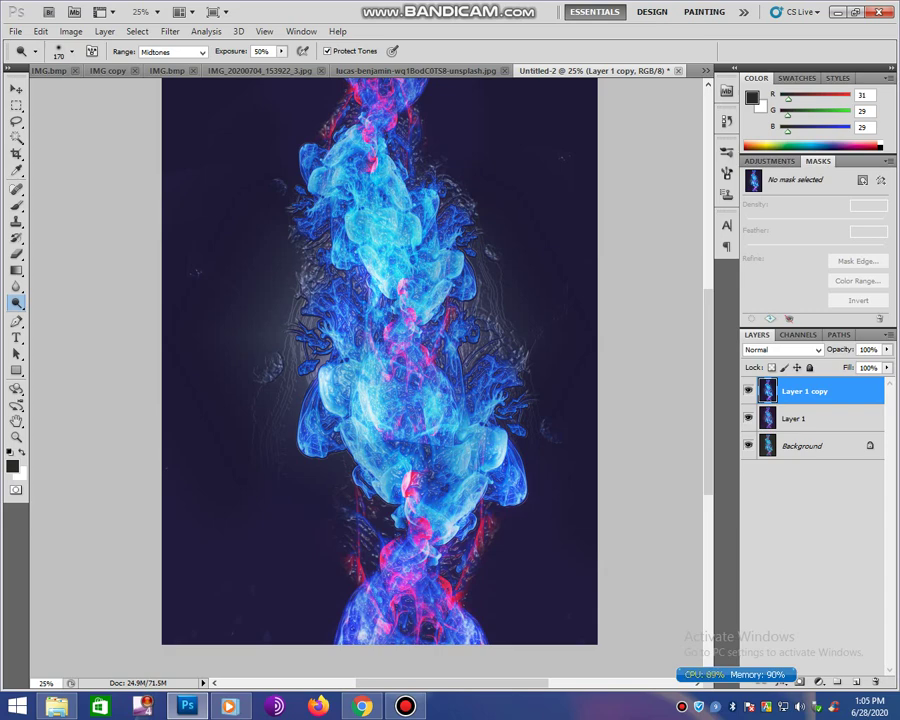
drag(280, 118, 279, 121)
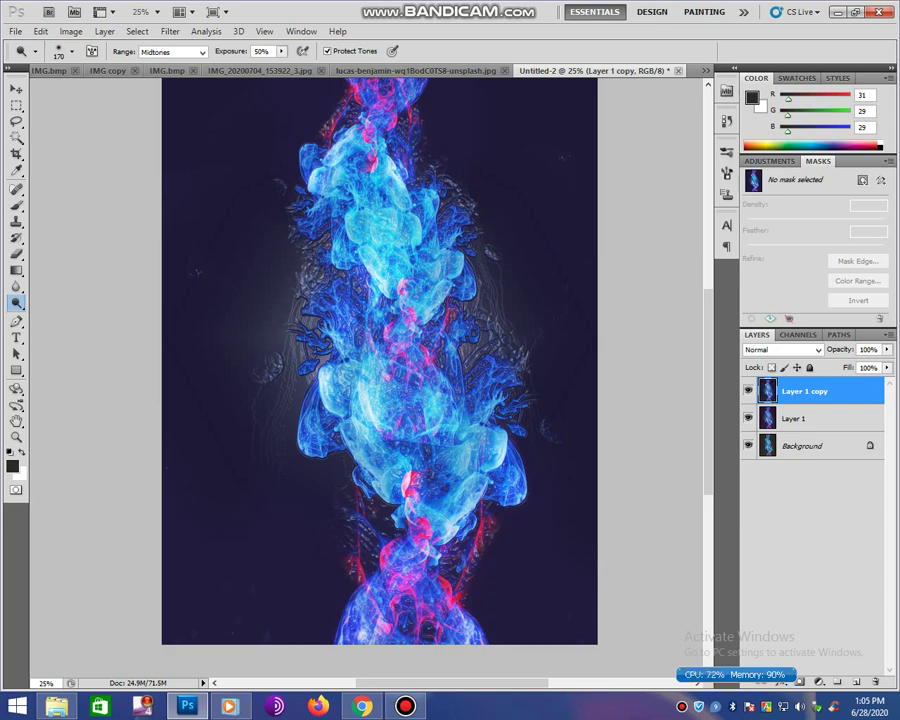
key(ctrl+z)
scroll(380, 370, up, 2)
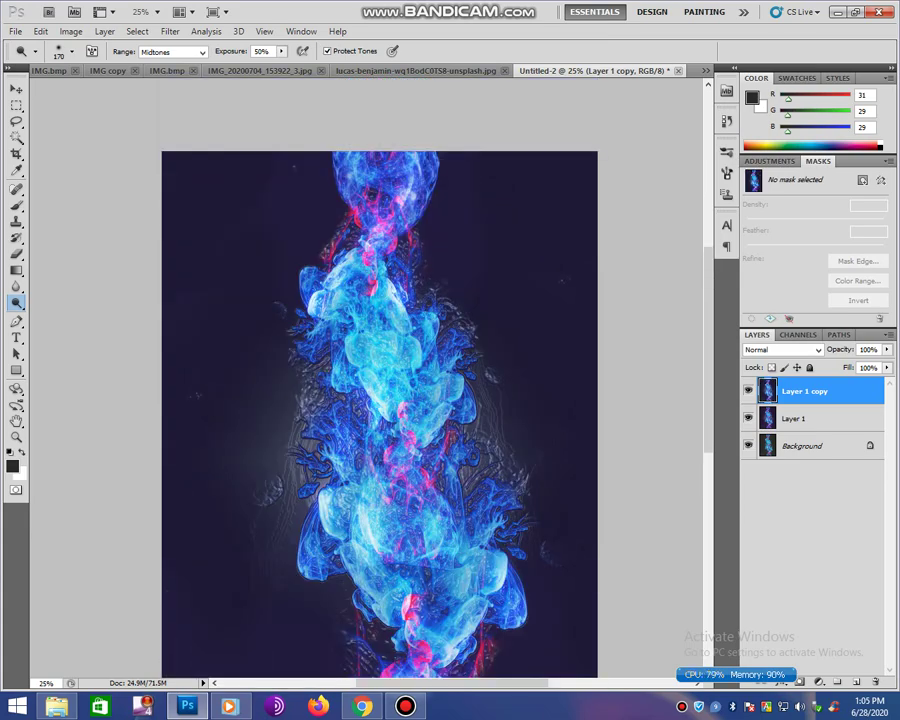
- Shrink the dodge brush to 102 px for finer lightening near the top
right_click(467, 381)
drag(585, 410, 549, 410)
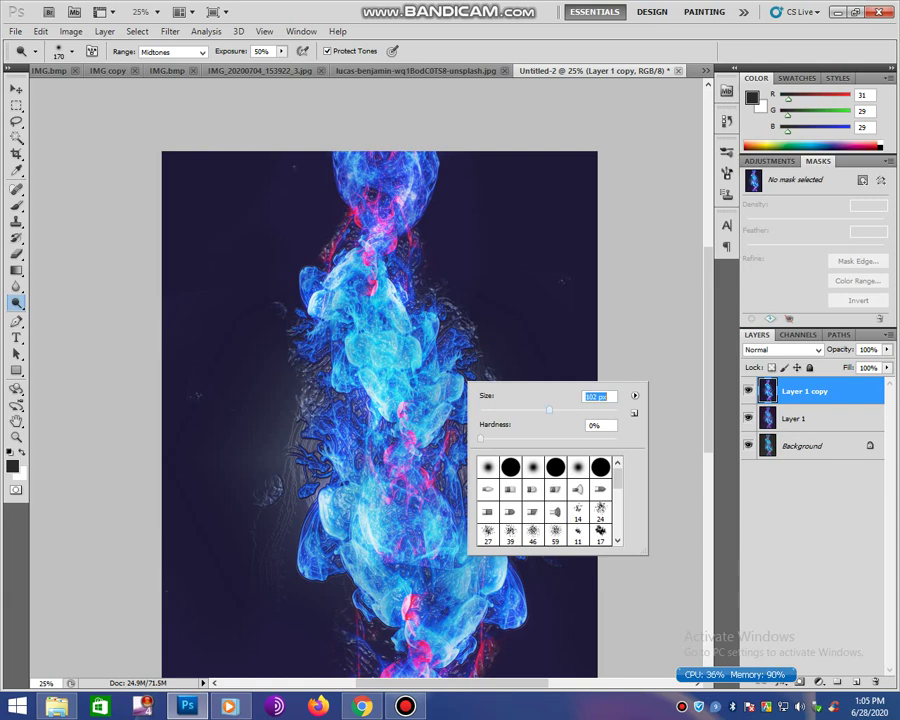
key(Return)
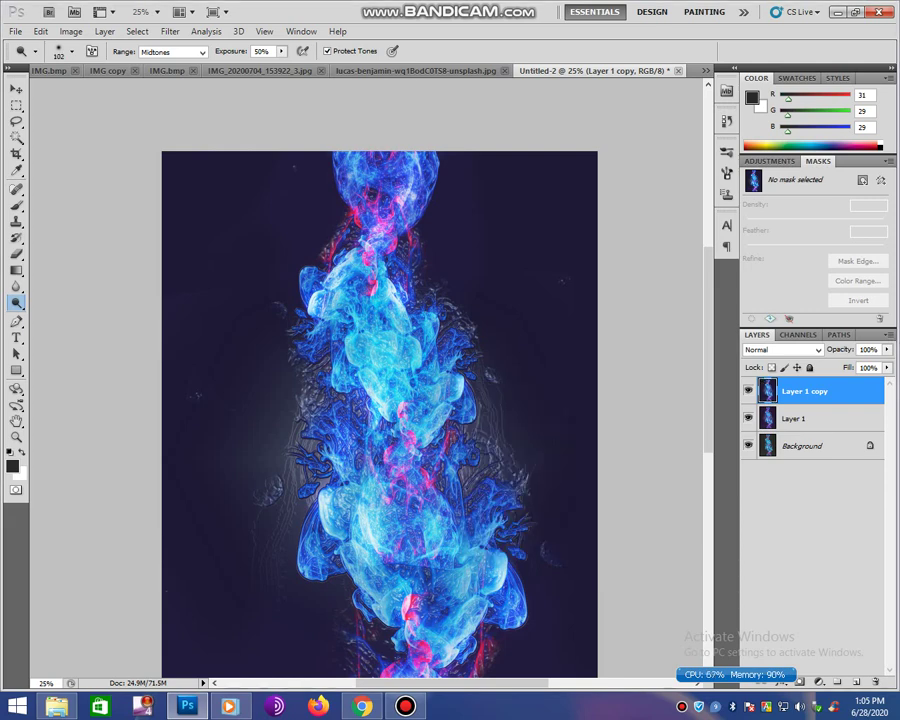
scroll(375, 380, down, 3)
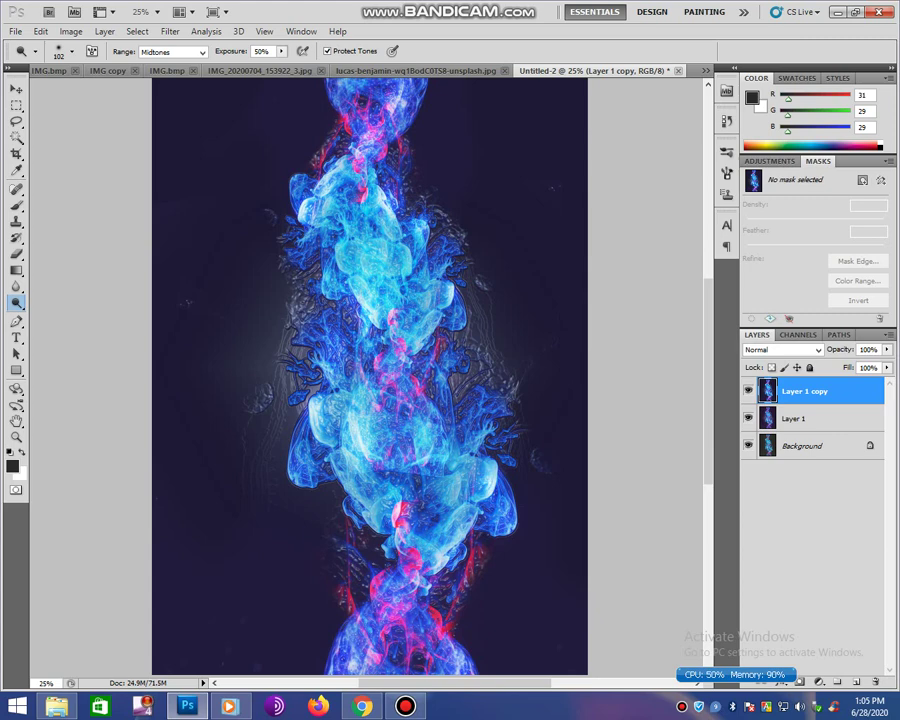
drag(184, 283, 186, 292)
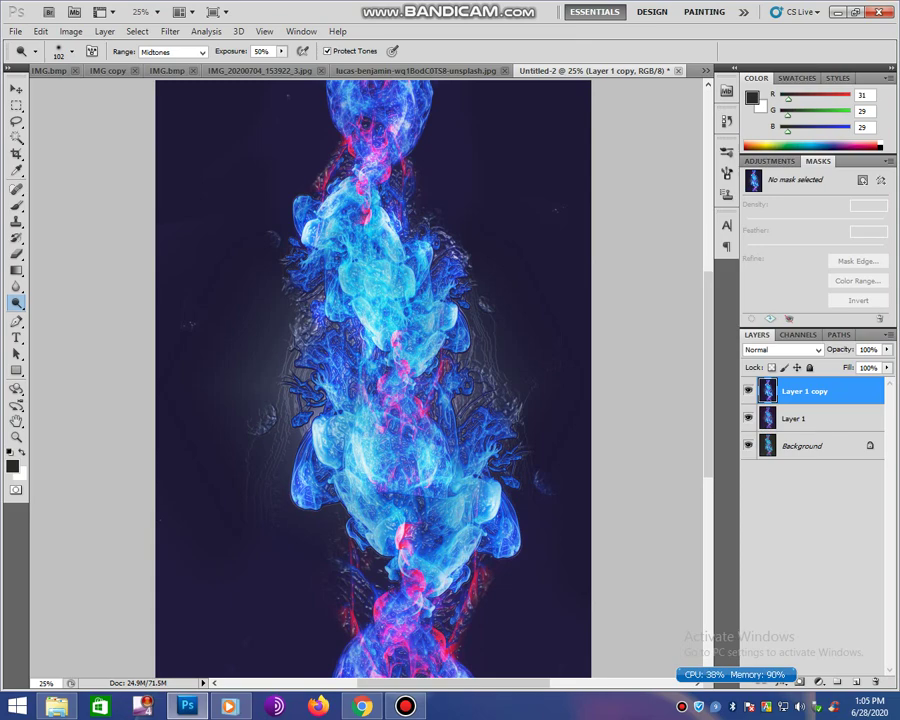
scroll(371, 380, up, 3)
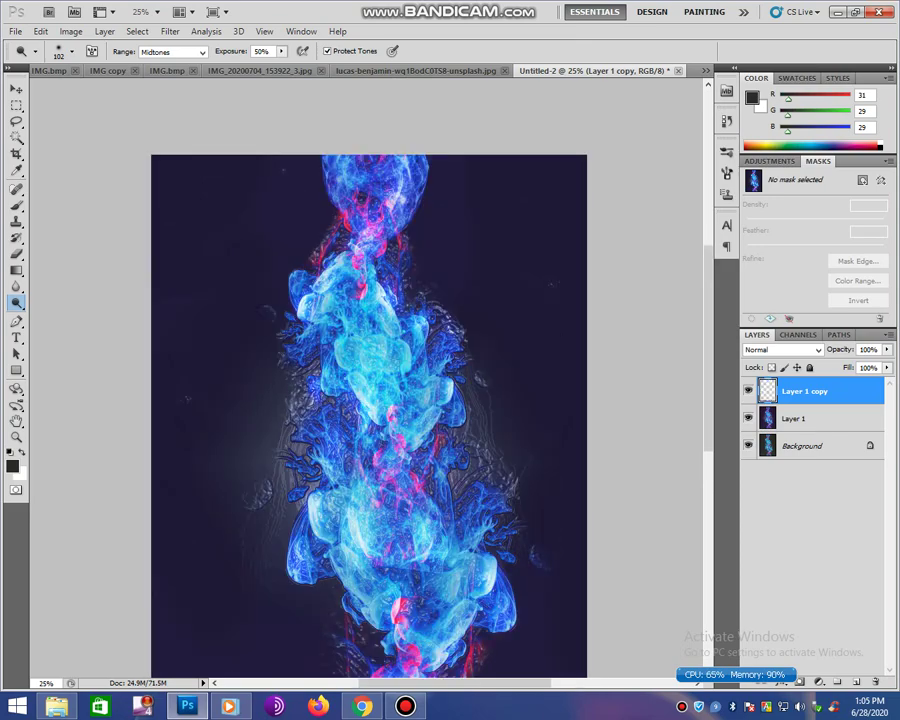
- Pan down the image and zoom out to view the whole smoke column at 25%
drag(183, 340, 161, 240)
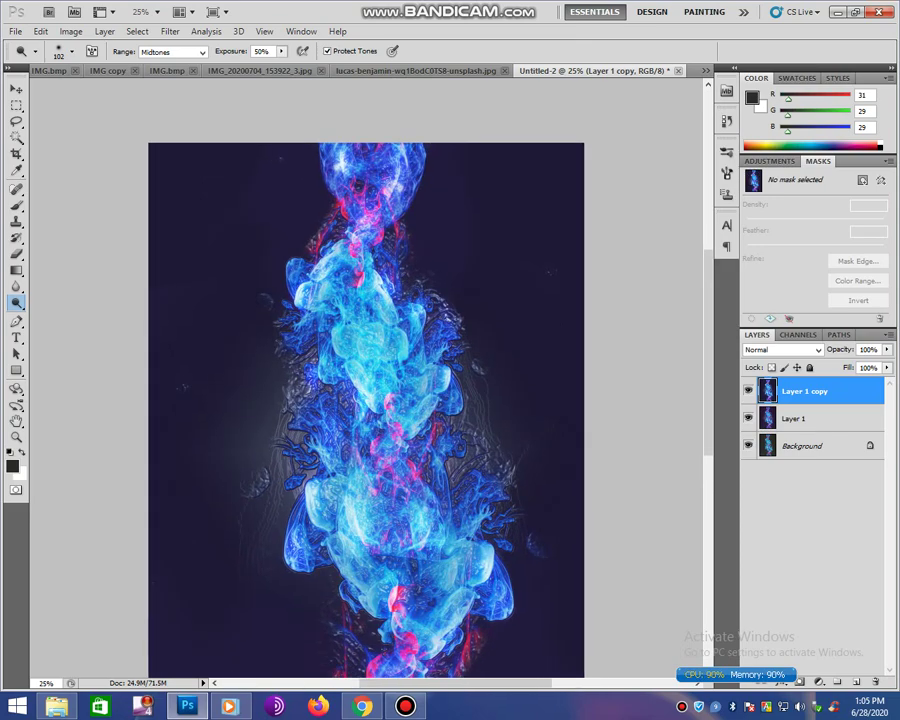
drag(296, 539, 324, 289)
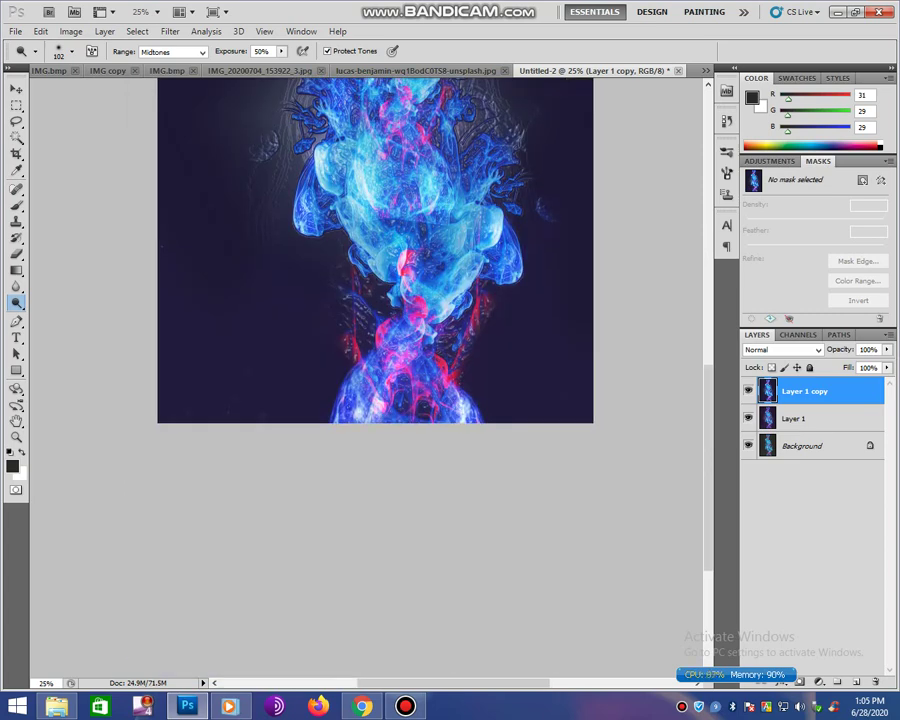
scroll(375, 250, up, 1)
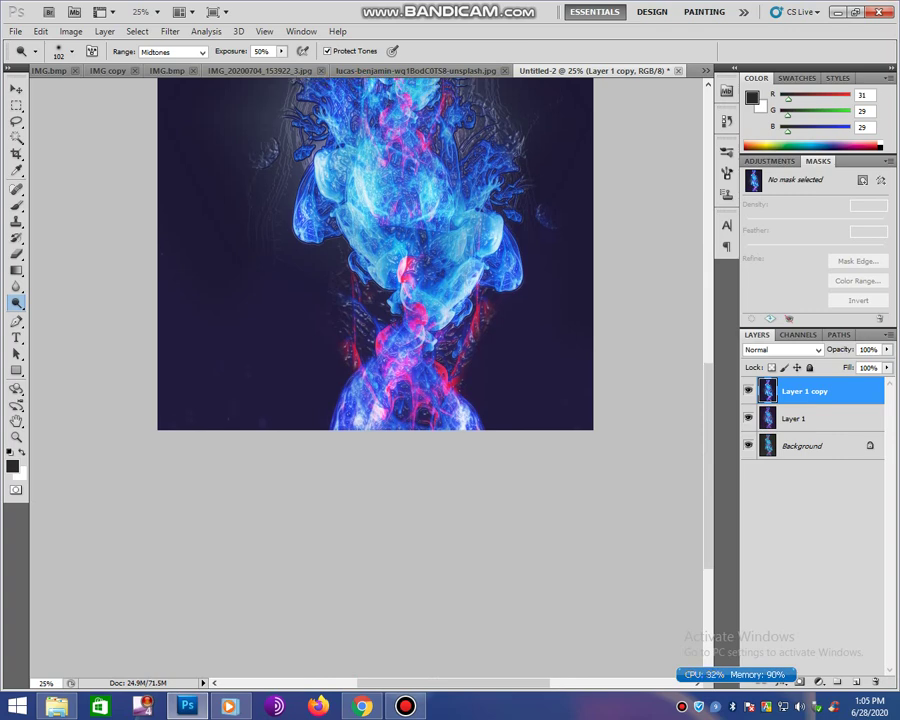
scroll(362, 300, up, 5)
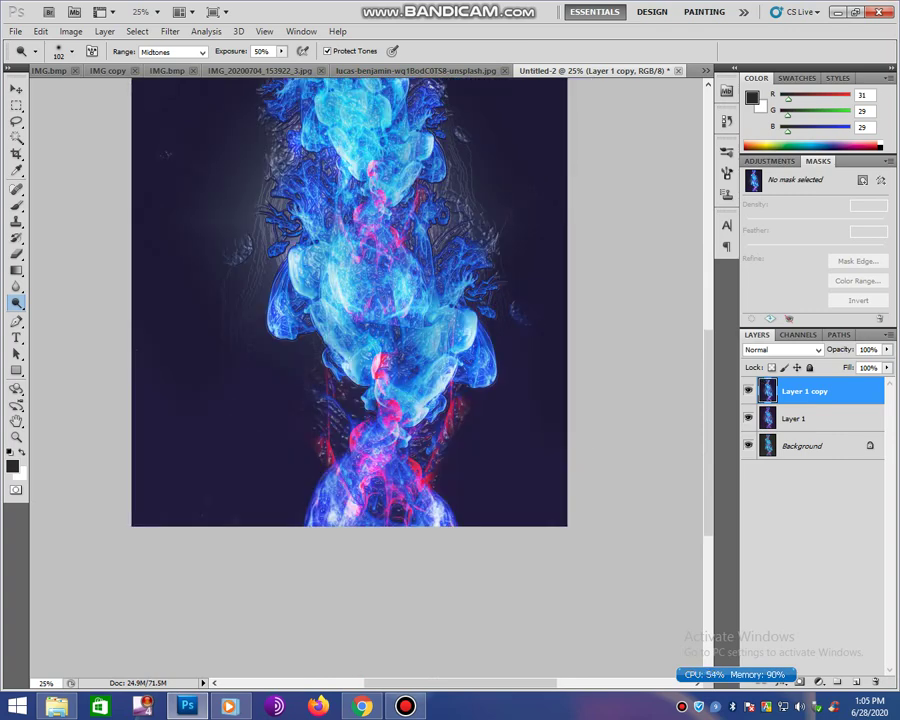
key(z)
key(ctrl+minus)
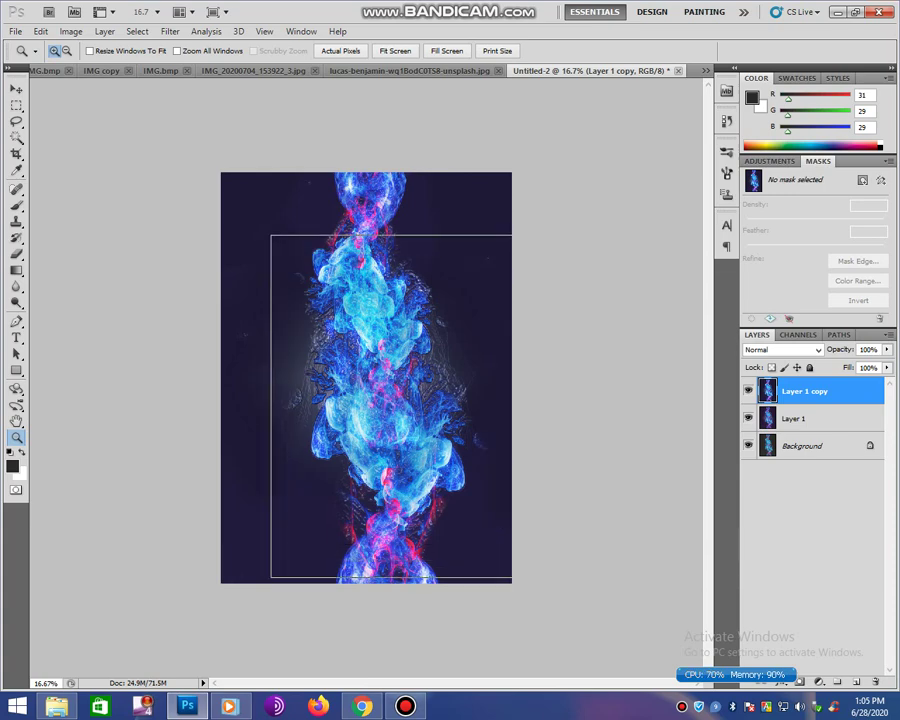
key(ctrl+plus)
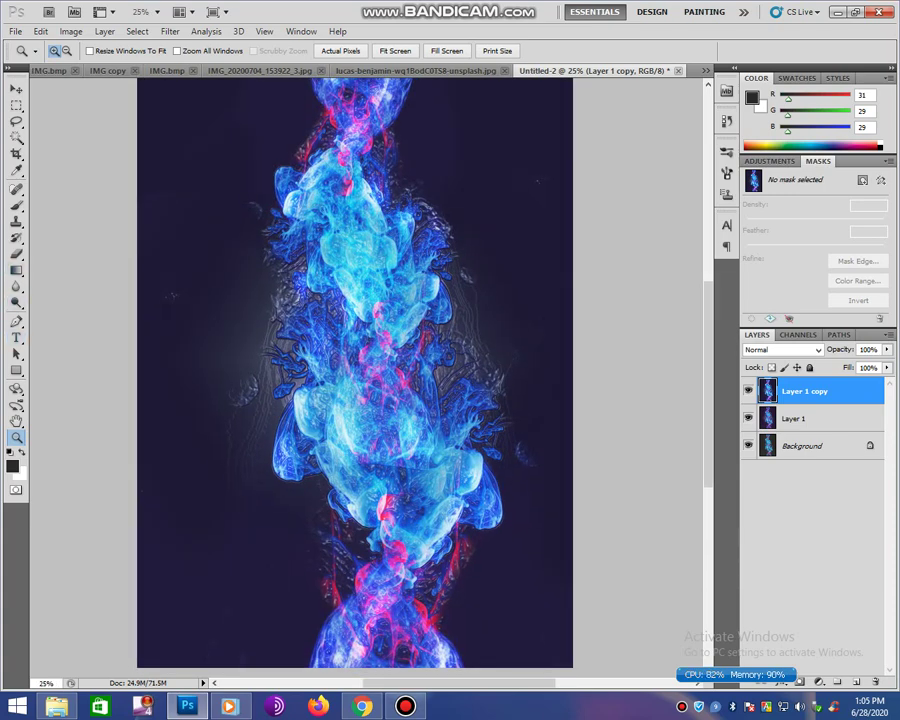
- Switch to the Burn tool with a 463 px brush
click(15, 303)
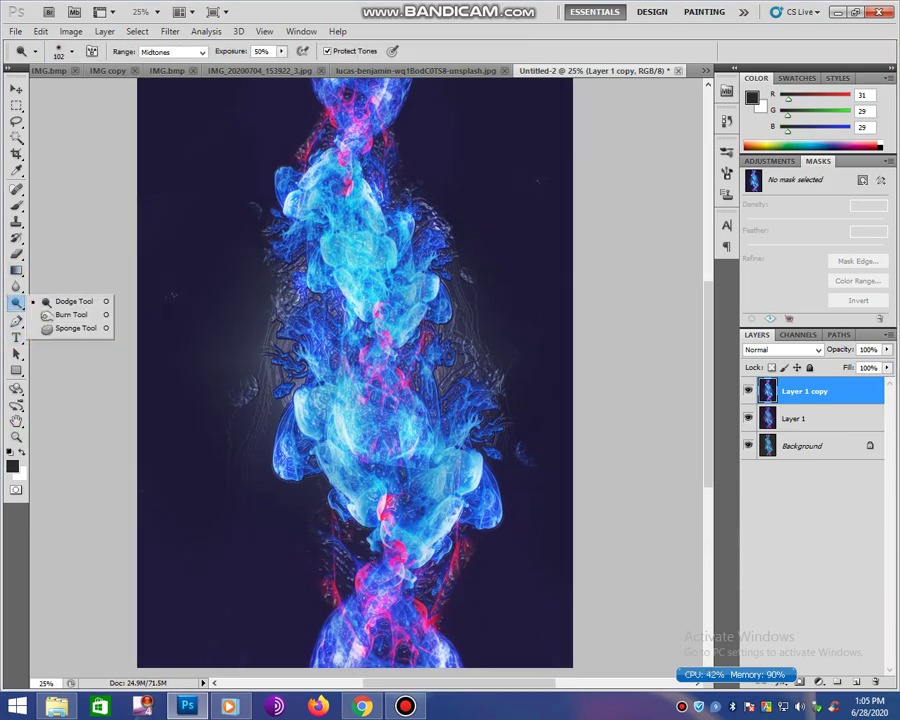
click(70, 314)
right_click(290, 385)
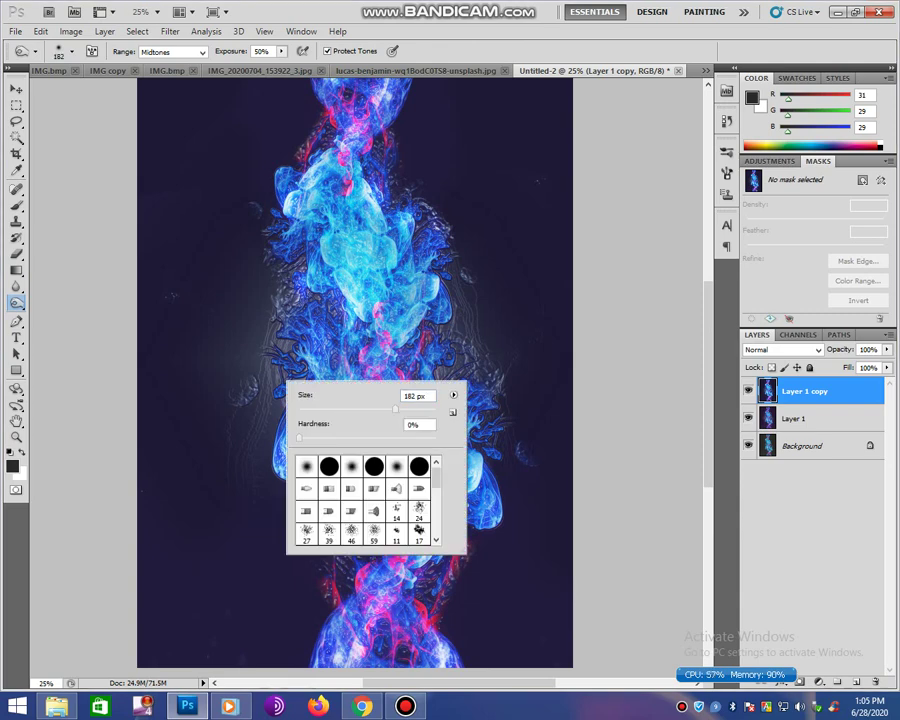
drag(395, 409, 418, 409)
key(Return)
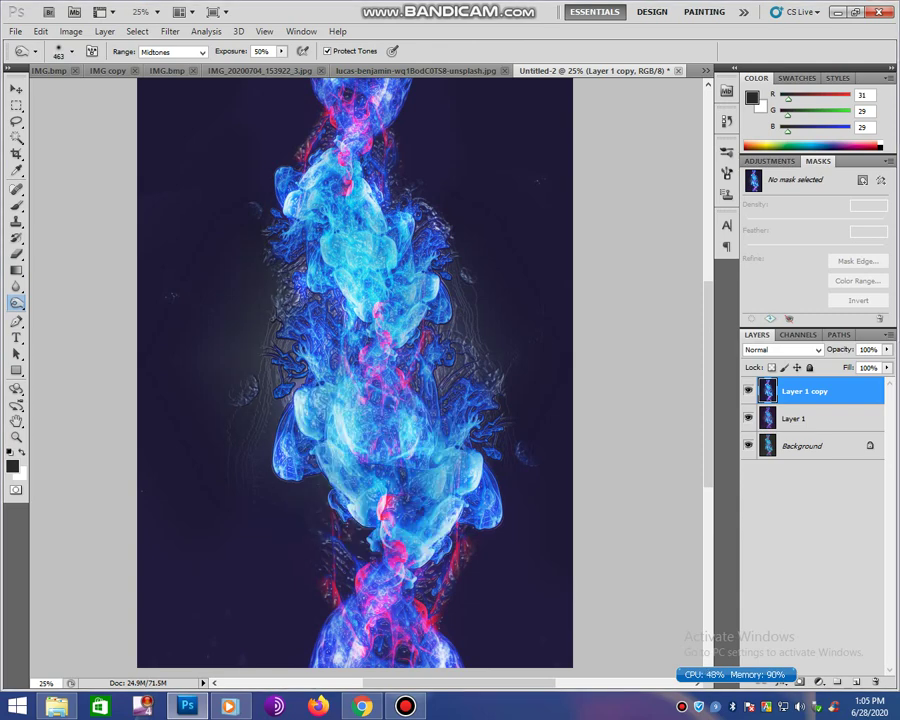
scroll(354, 400, up, 3)
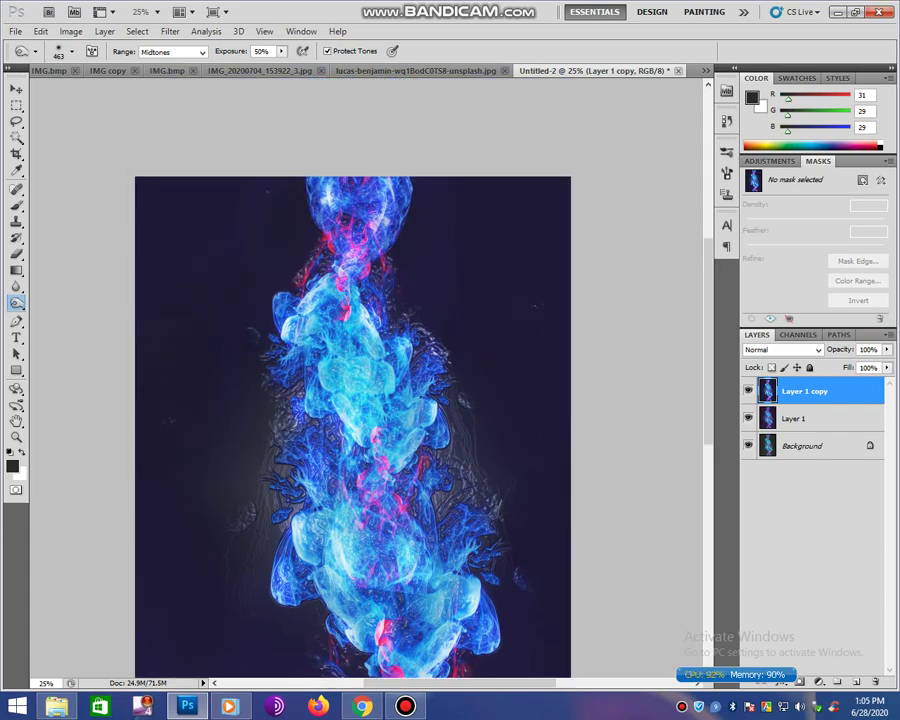
scroll(354, 400, down, 3)
scroll(354, 400, down, 3)
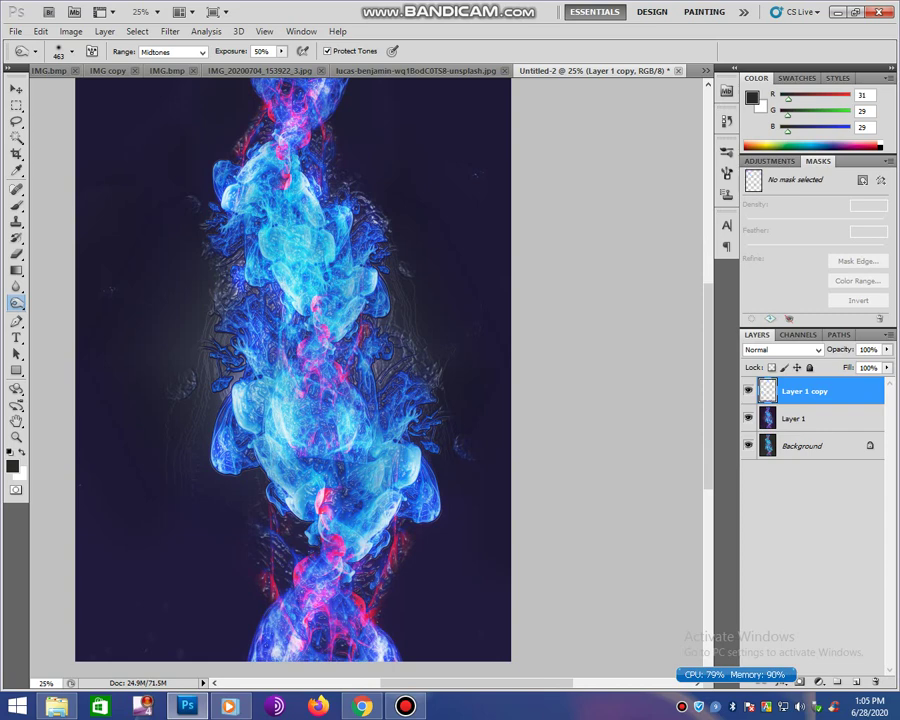
scroll(290, 370, down, 3)
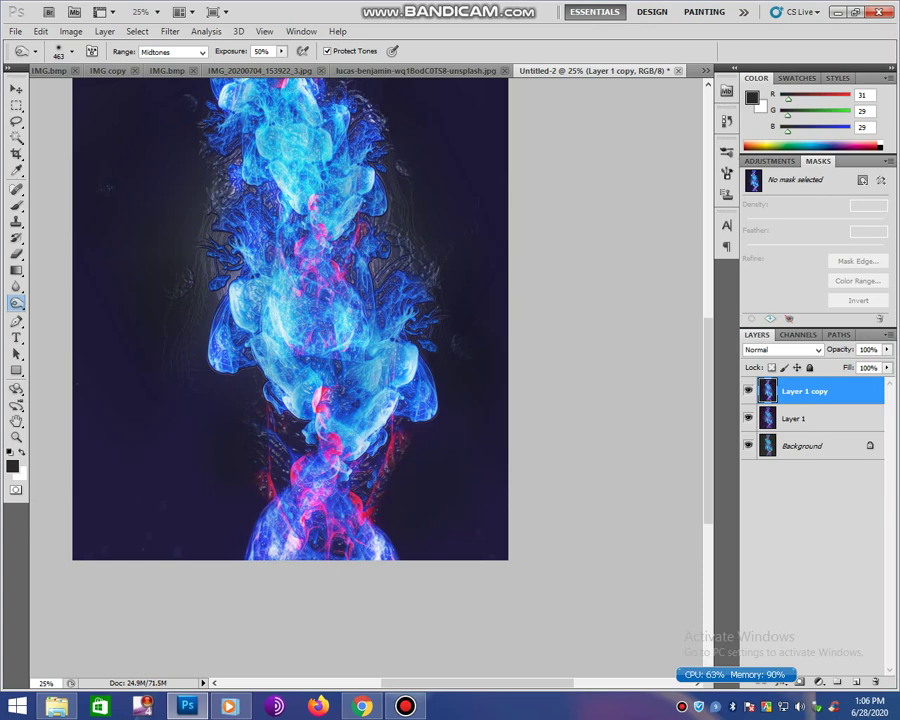
- Reduce the burn brush to 195 px and darken the shadows beside the smoke column
right_click(341, 238)
text(195)
key(Return)
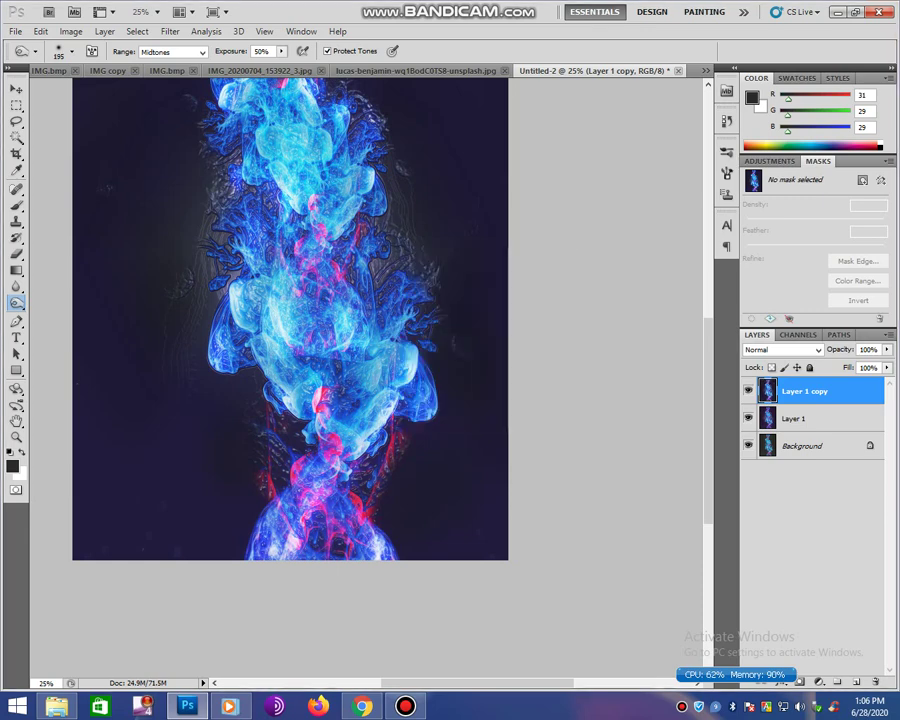
drag(218, 175, 227, 245)
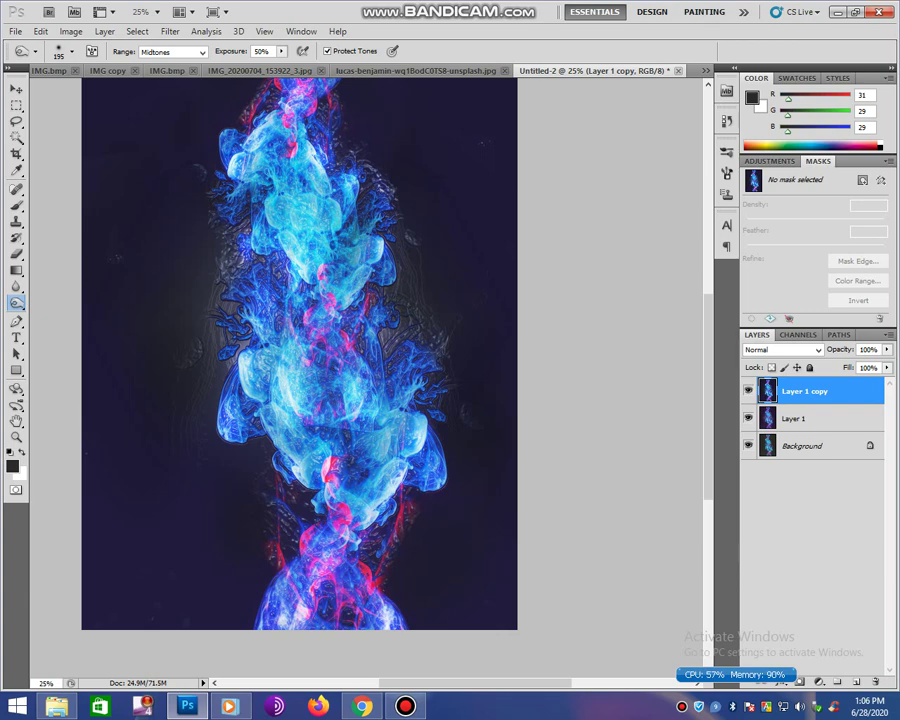
scroll(290, 350, down, 1)
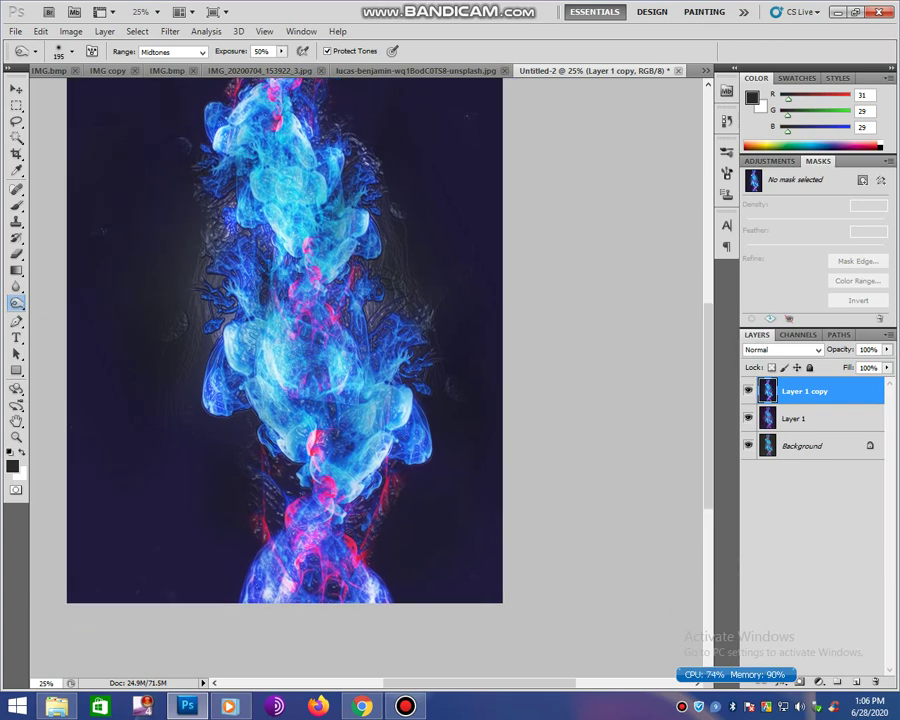
scroll(285, 340, down, 2)
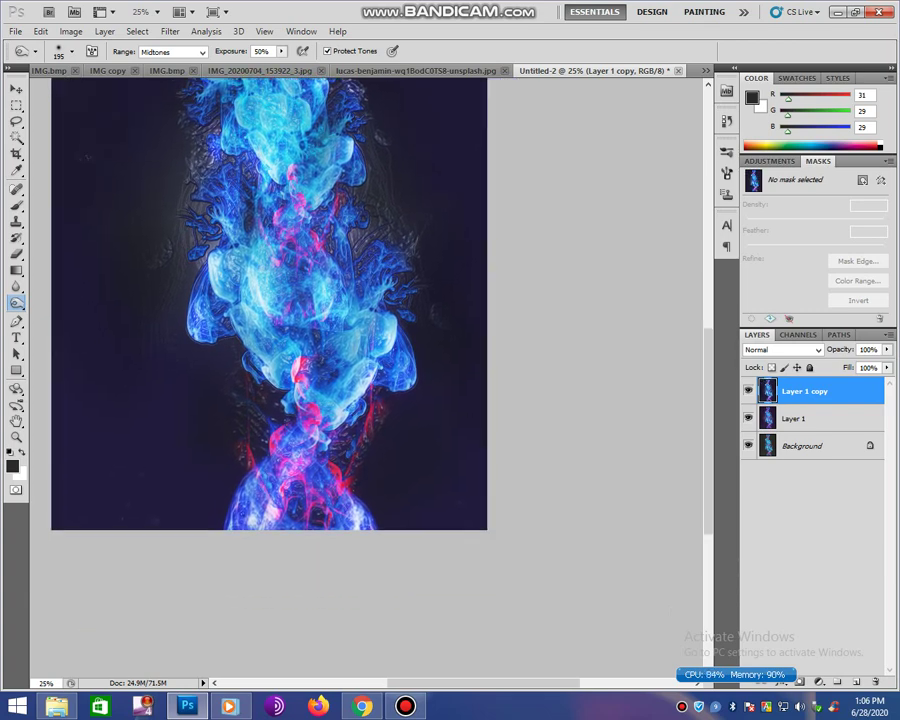
drag(16, 302, 78, 309)
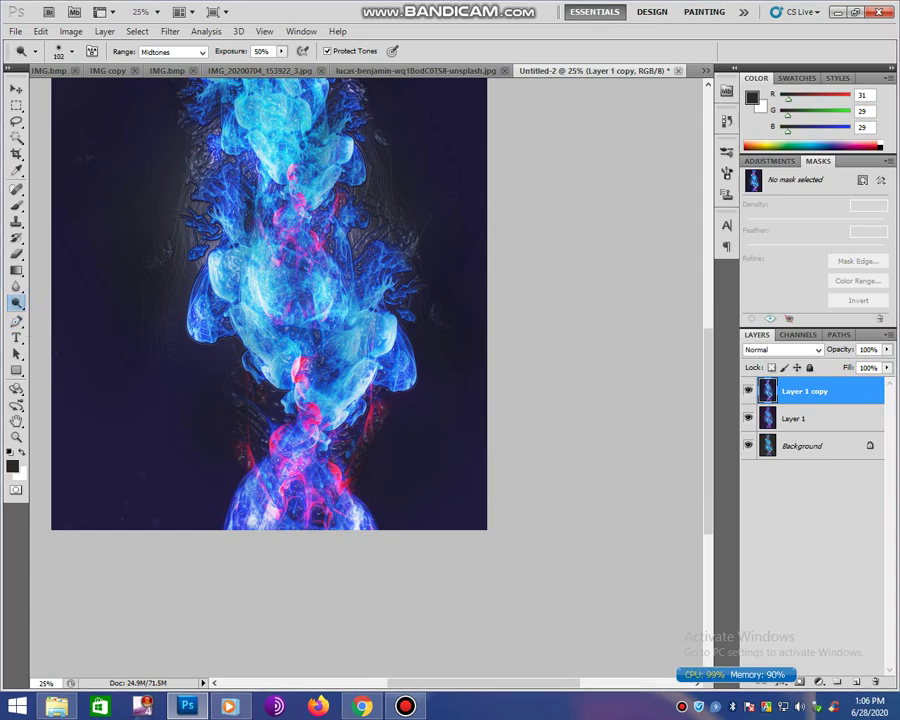
scroll(270, 330, up, 2)
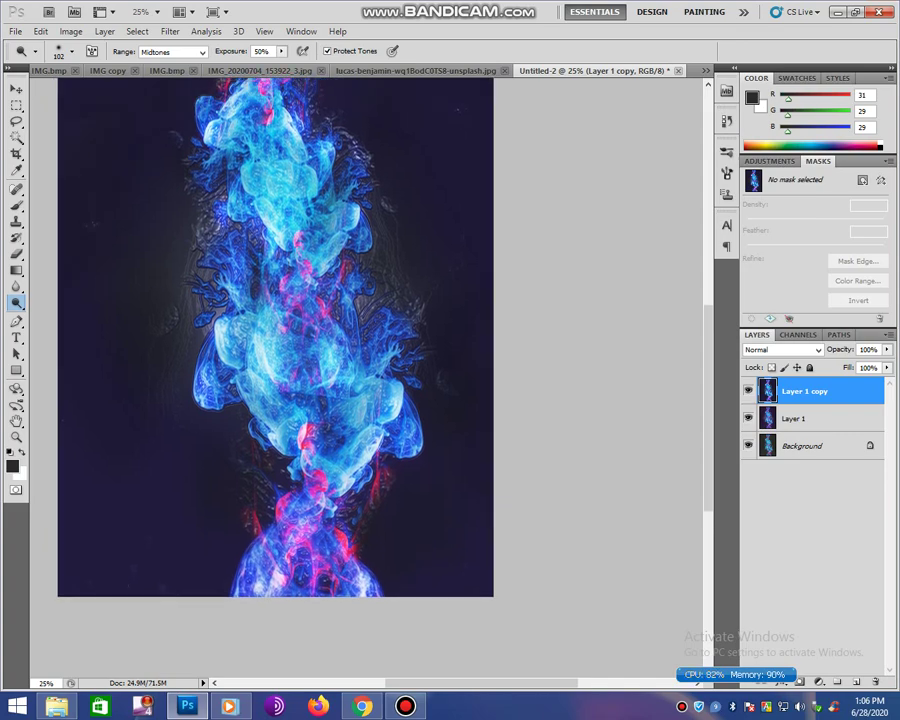
- Zoom out to check the result, then duplicate the image as Untitled-2 copy
key(z)
key(ctrl+minus)
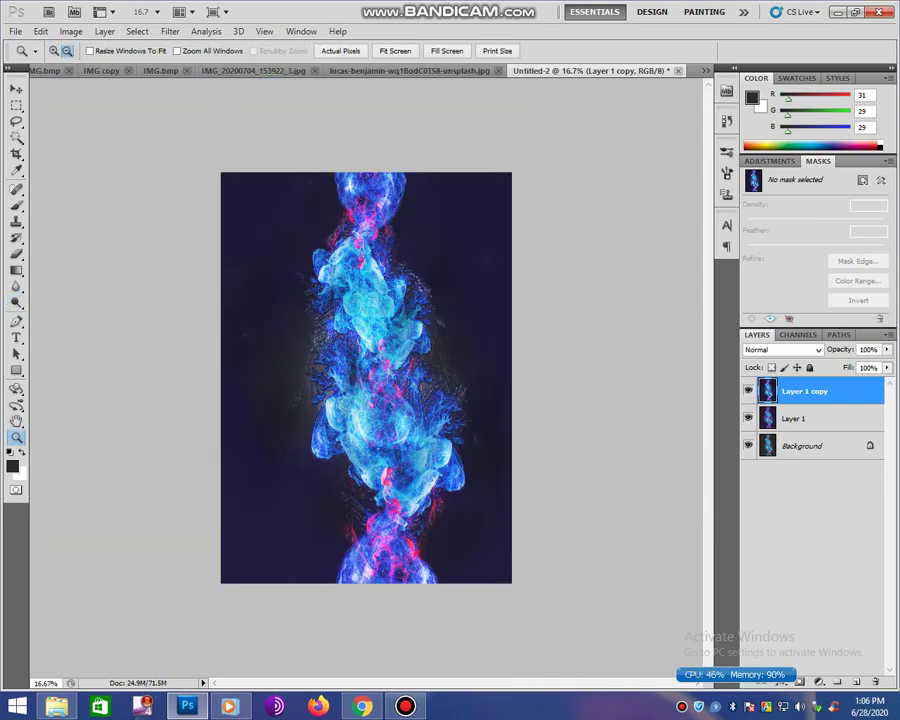
key(ctrl+plus)
key(ctrl+minus)
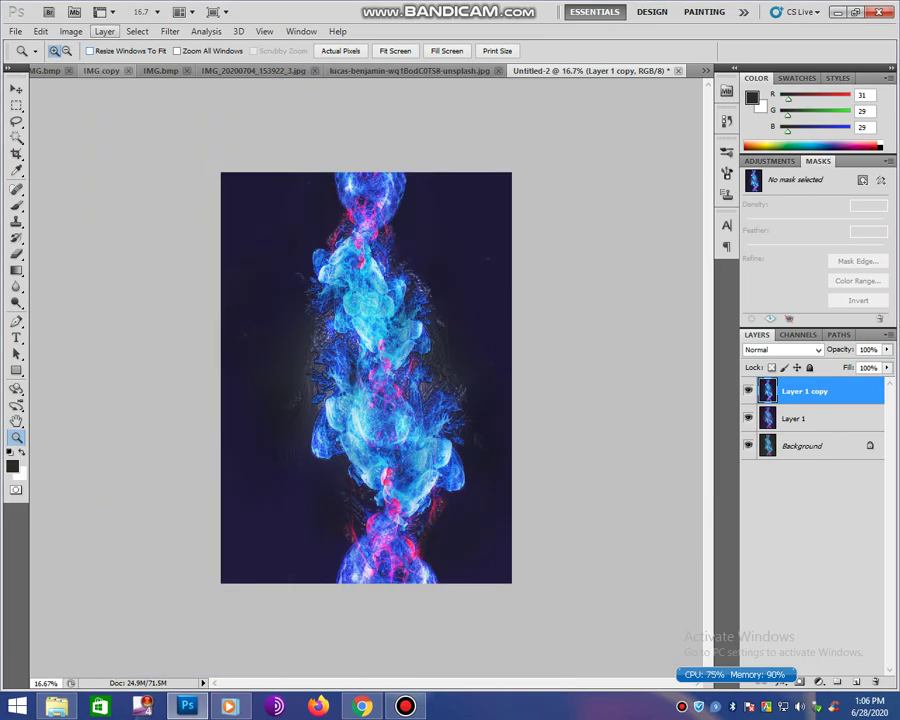
click(71, 31)
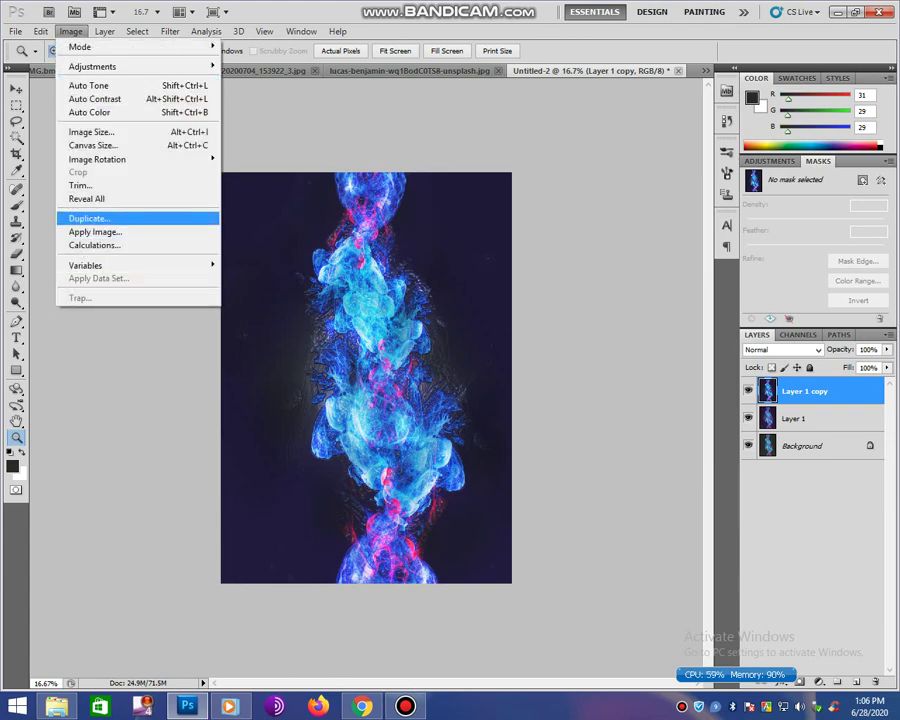
click(90, 217)
key(Return)
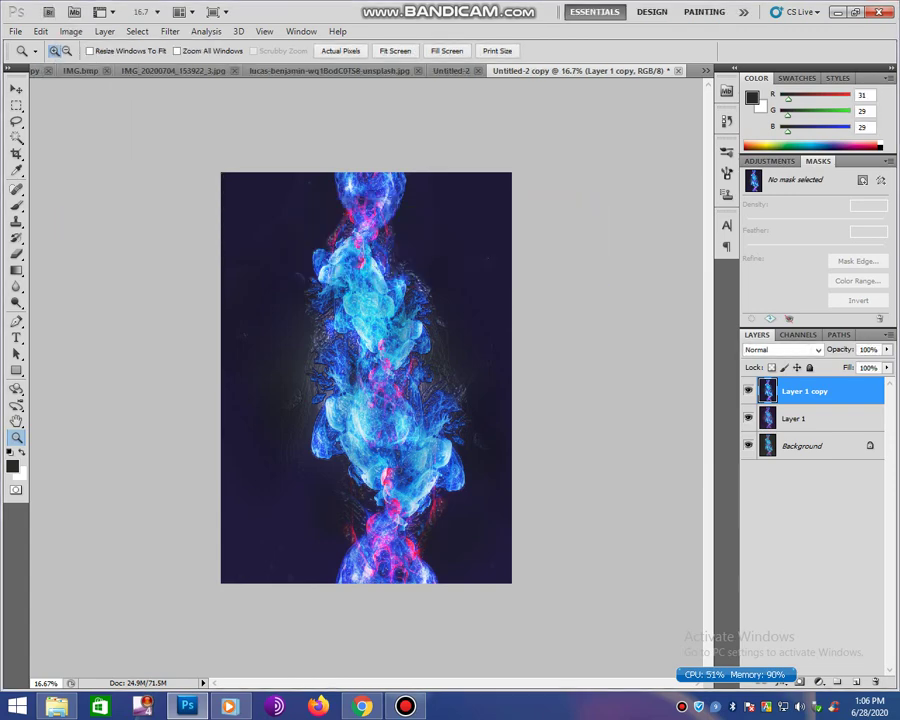
- Open the Liquify filter briefly and cancel it without changes
click(170, 31)
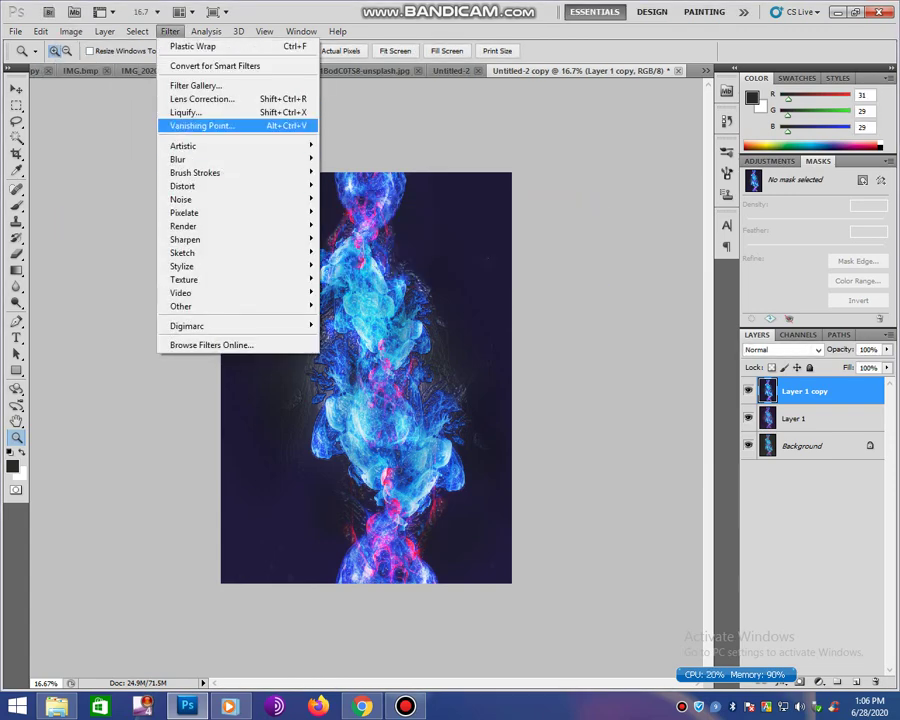
click(185, 112)
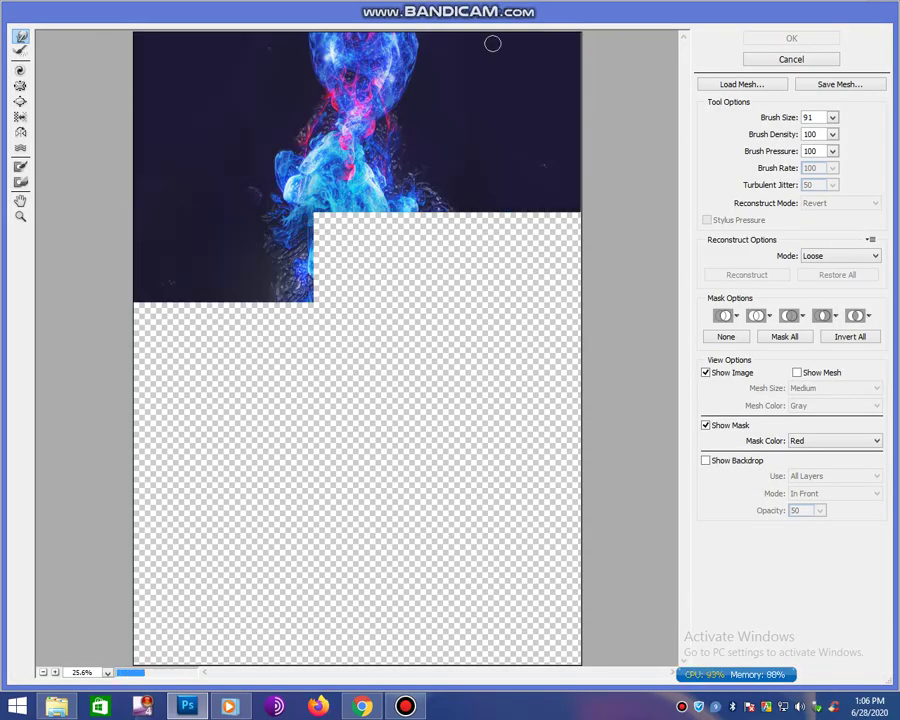
key(Escape)
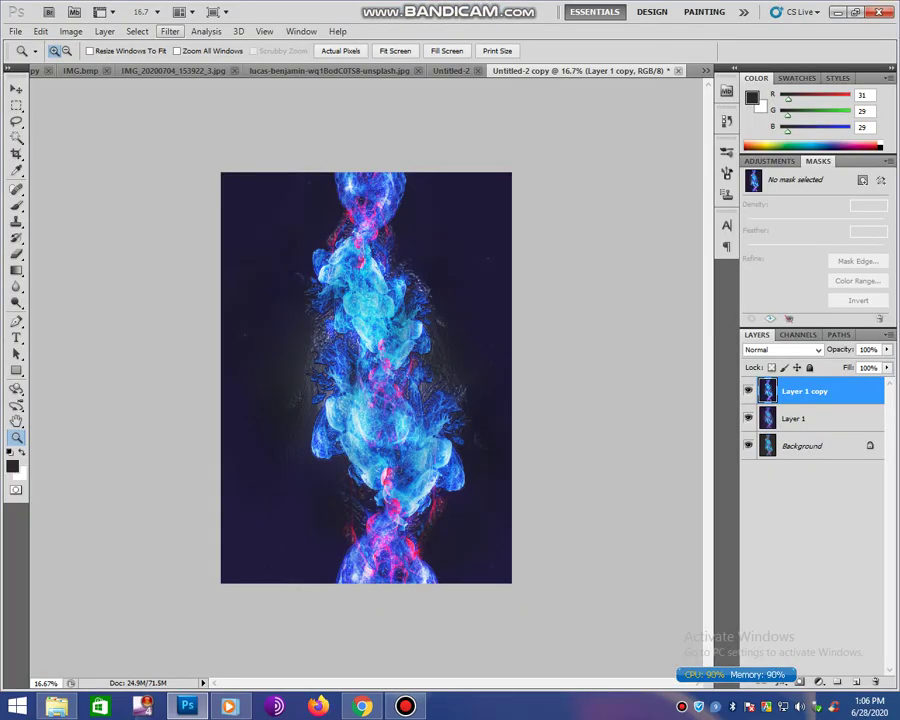
click(170, 31)
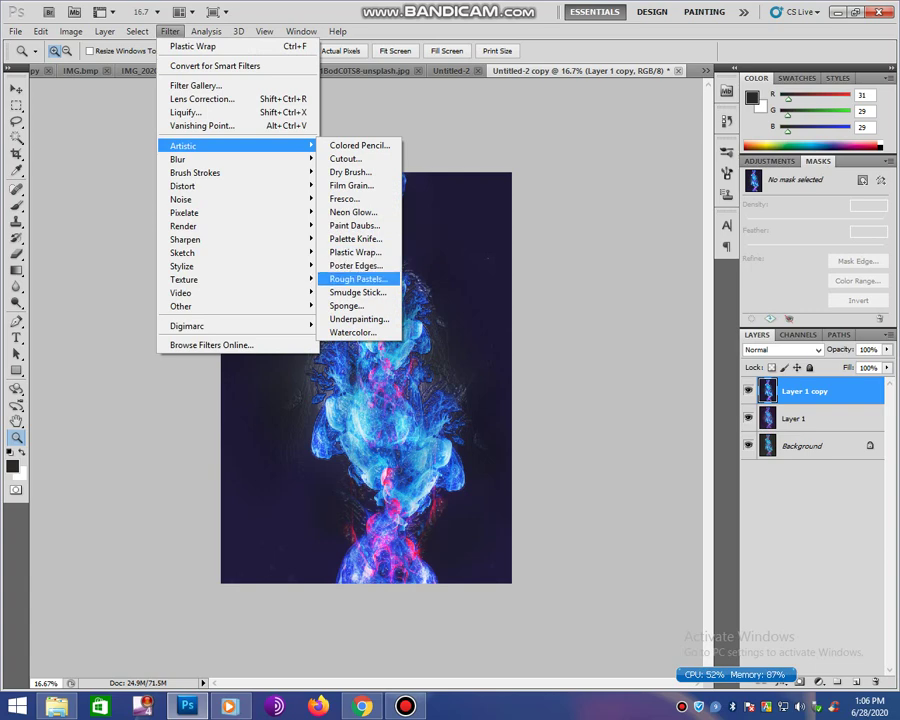
- Swap Rough Pastels for Poster Edges (thickness 5, intensity 1, posterization 4), apply, and zoom in
mouse_move(183, 146)
click(360, 279)
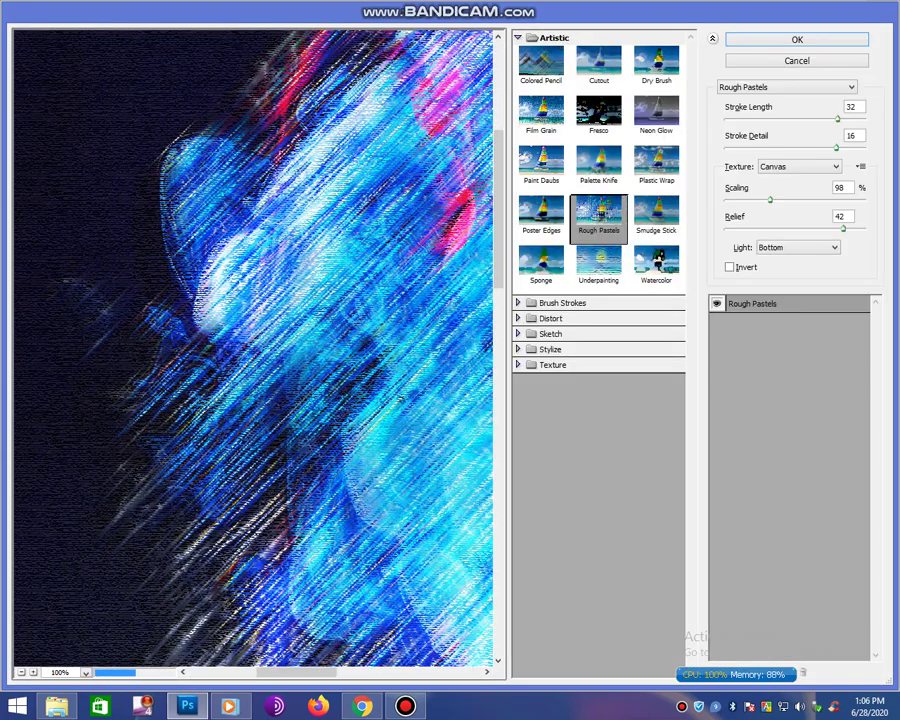
key(ctrl+minus)
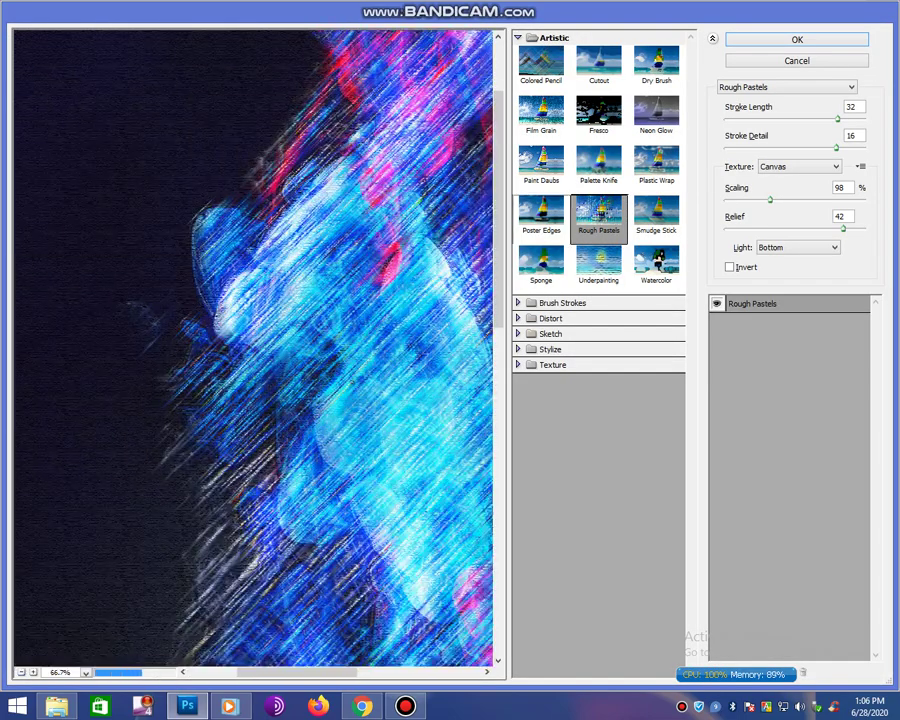
click(541, 215)
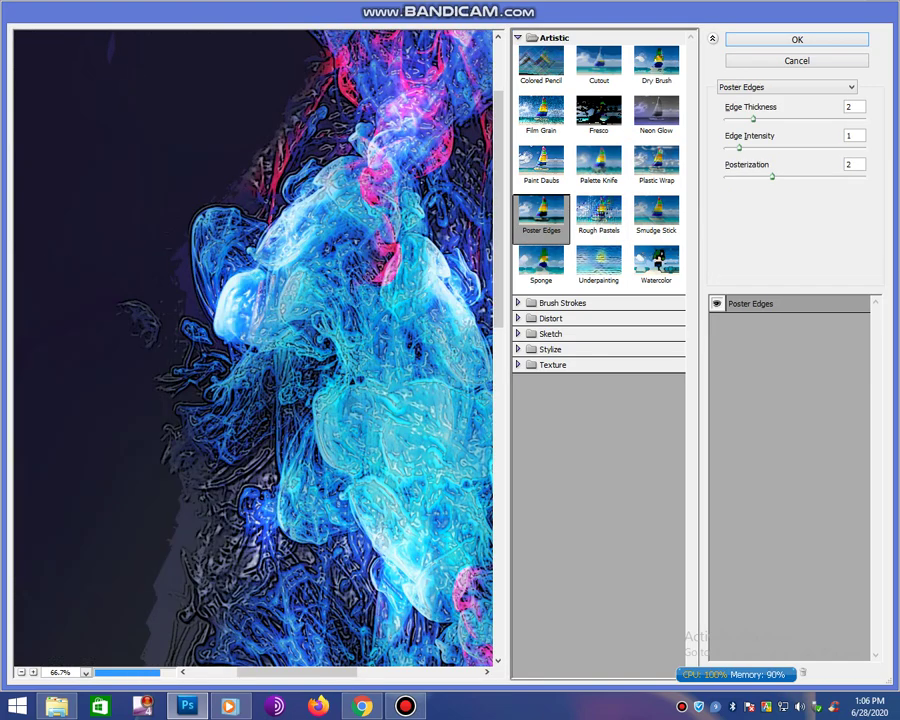
key(Up)
key(Up)
key(Up)
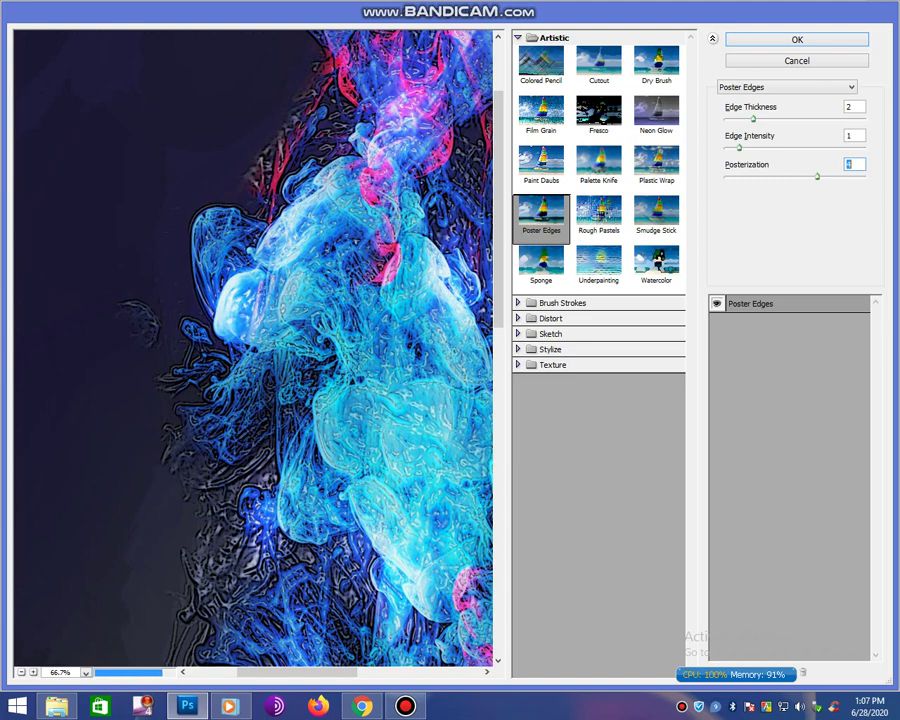
key(shift+Tab)
key(Down)
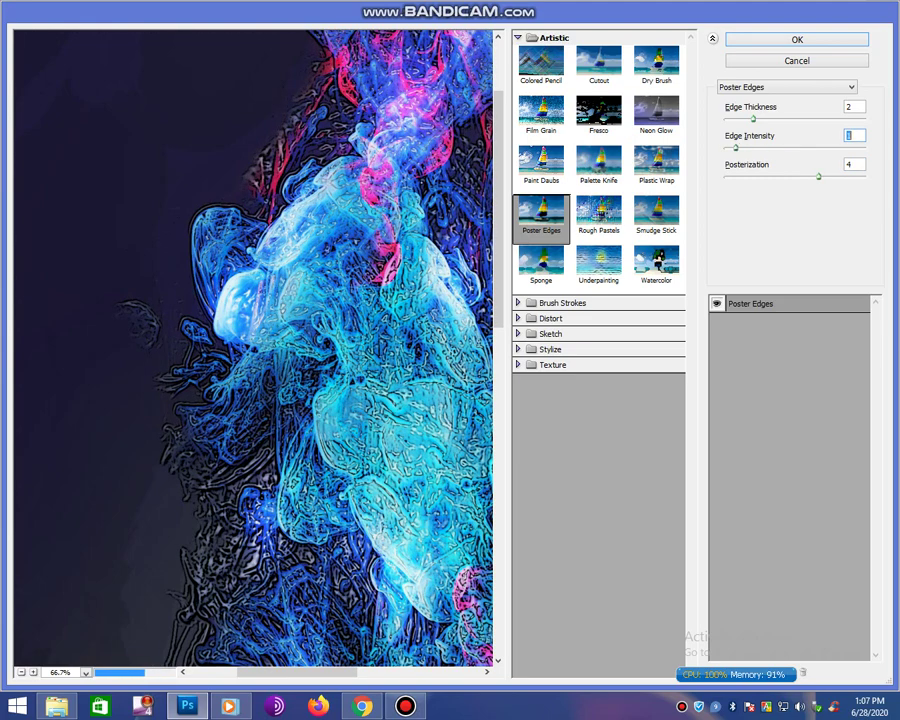
key(shift+Tab)
key(Up)
key(Up)
key(Up)
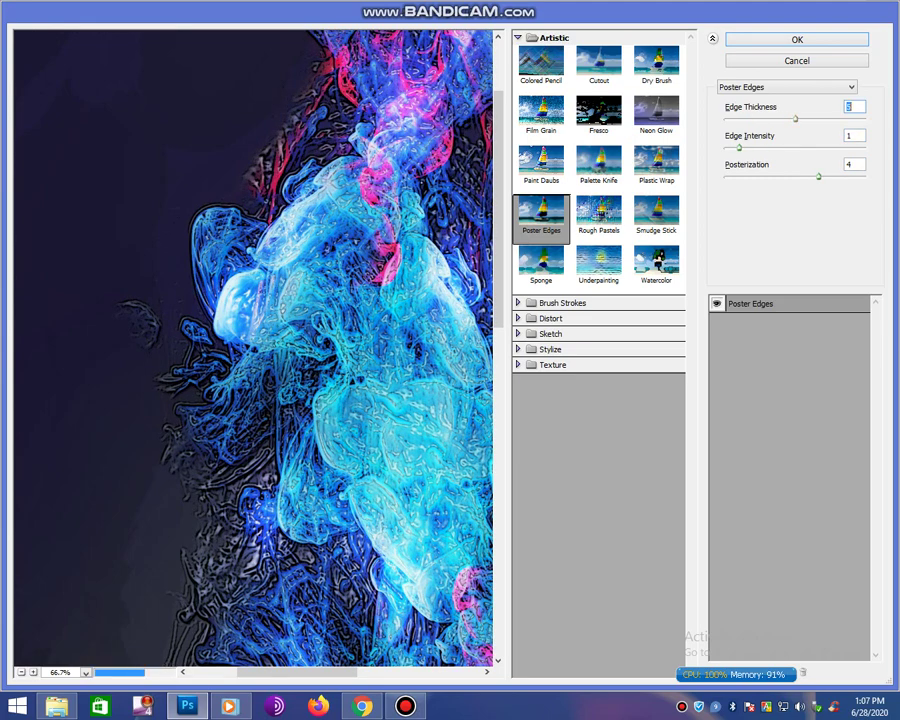
key(Return)
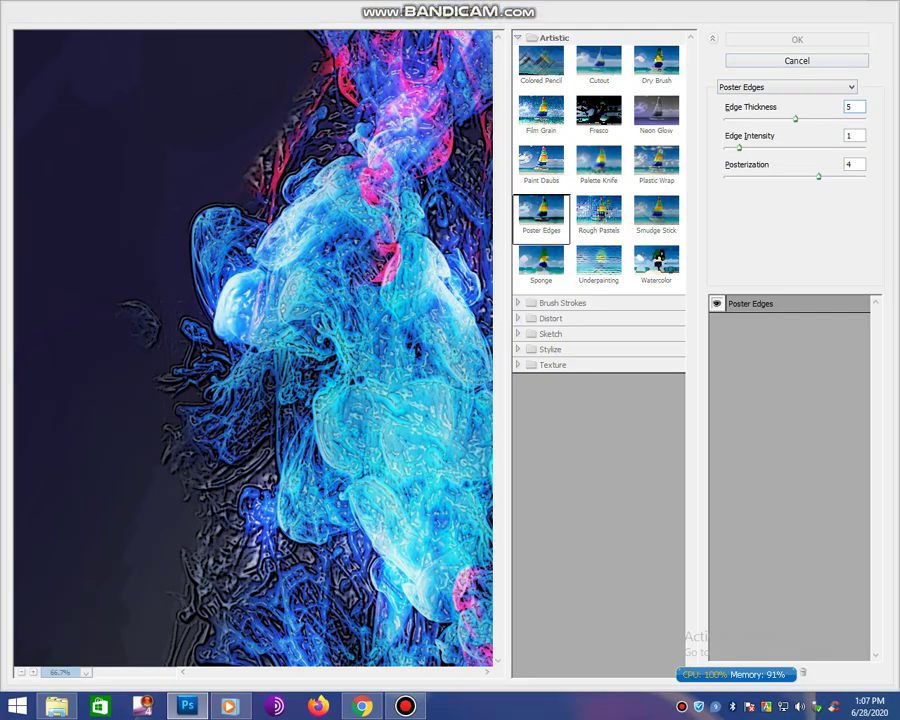
key(ctrl+plus)
key(ctrl+plus)
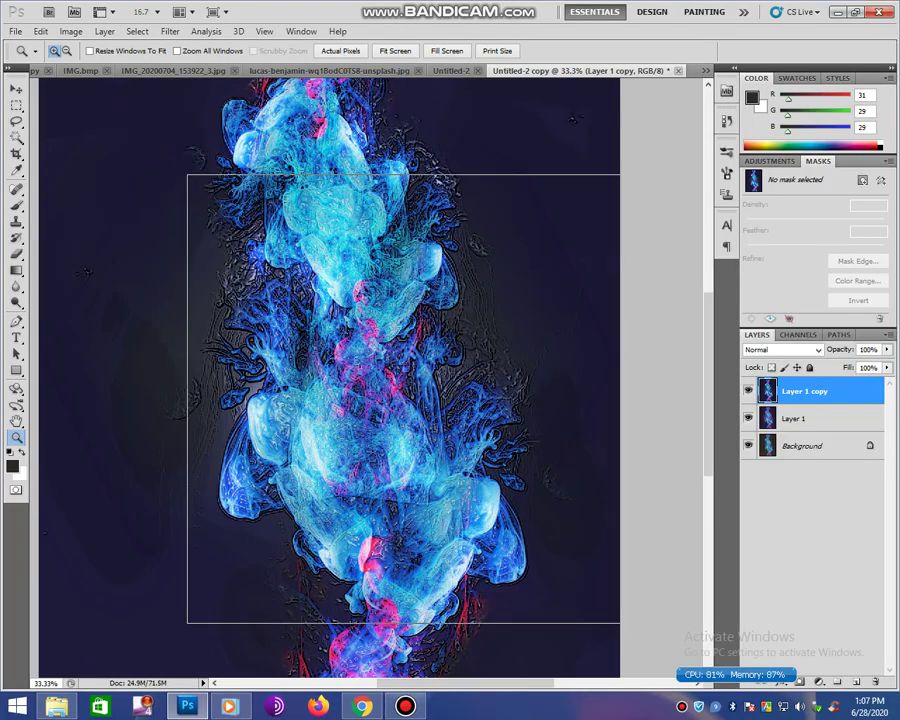
key(ctrl+plus)
- Duplicate the filtered layer as Layer 1 copy 2 and give it a red Color Overlay in Hue mode
key(ctrl+minus)
key(ctrl+minus)
key(ctrl+minus)
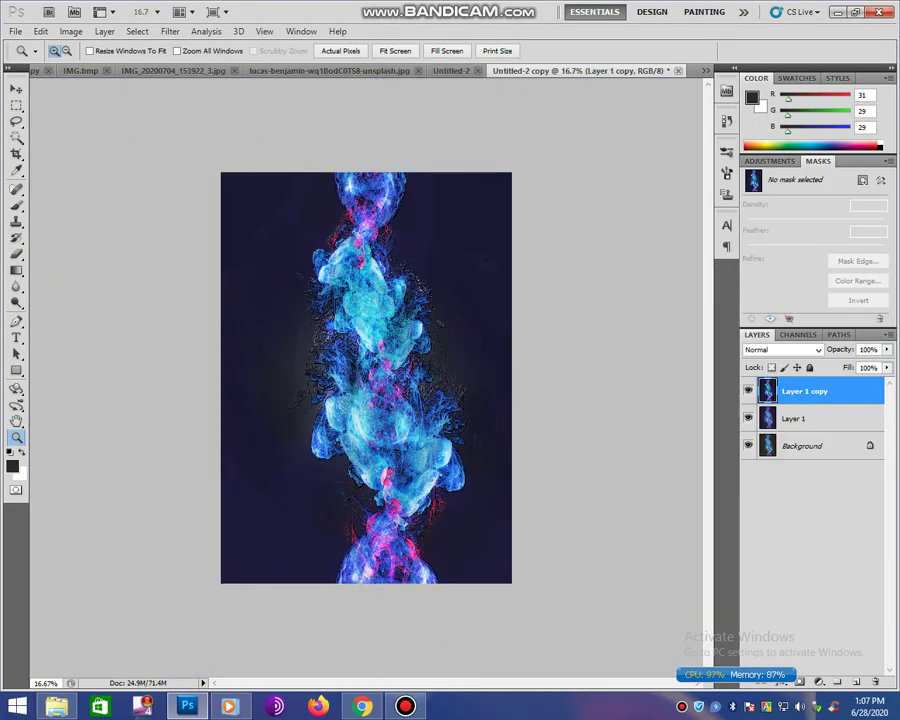
key(ctrl+j)
click(104, 31)
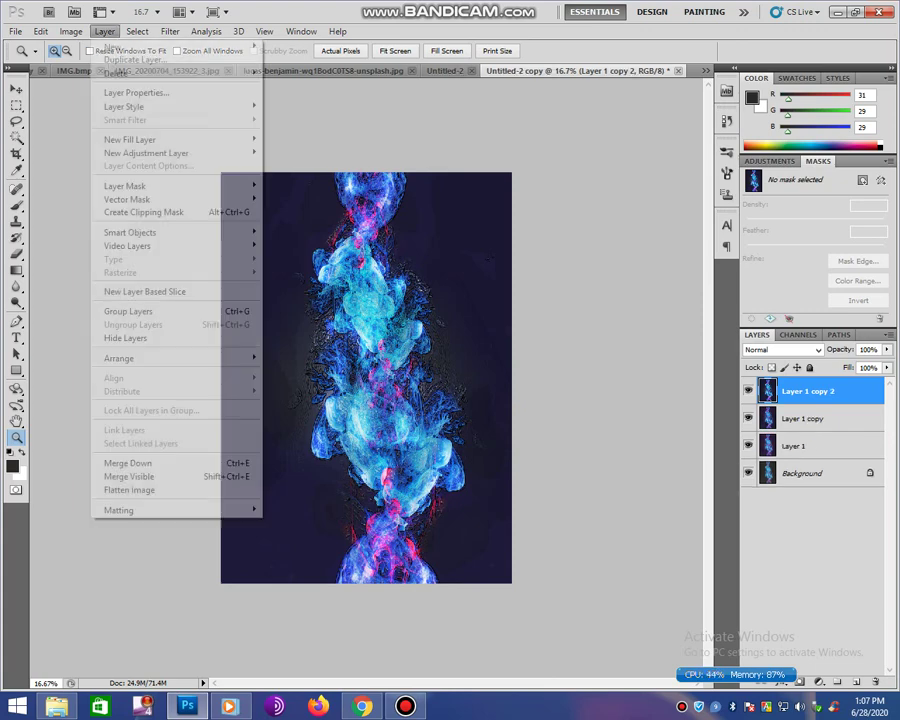
mouse_move(124, 106)
click(300, 203)
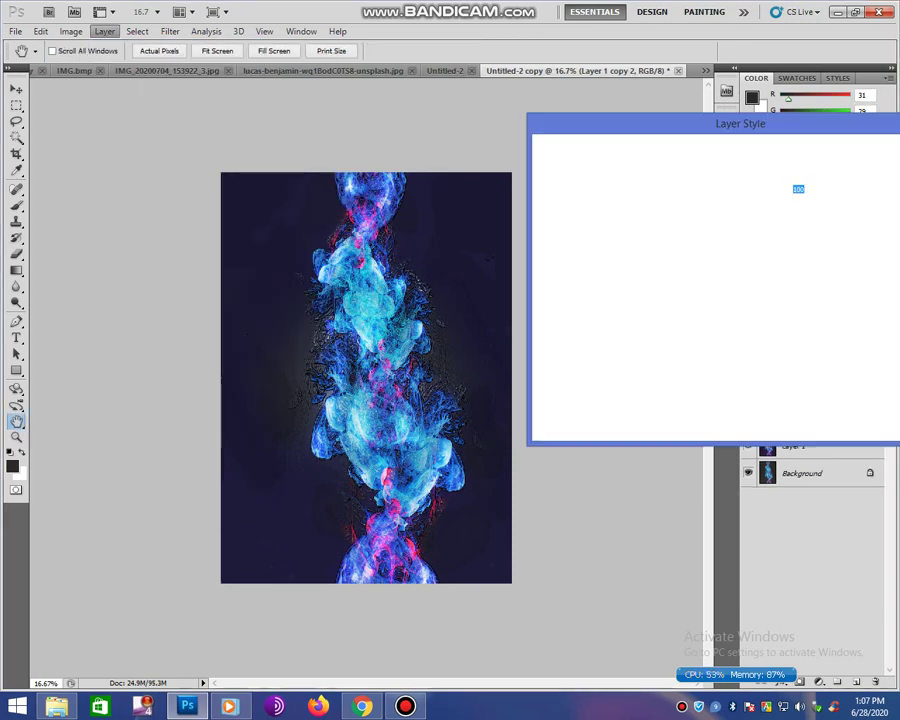
click(750, 174)
click(740, 506)
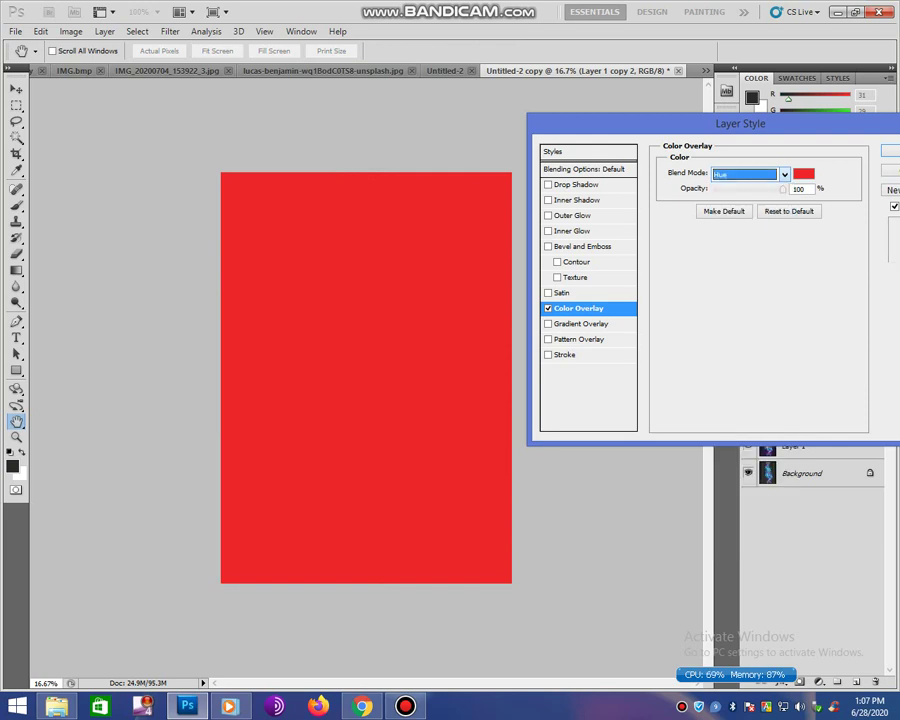
- Compare the overlay in Saturation, Hue and Multiply blend modes
key(Down)
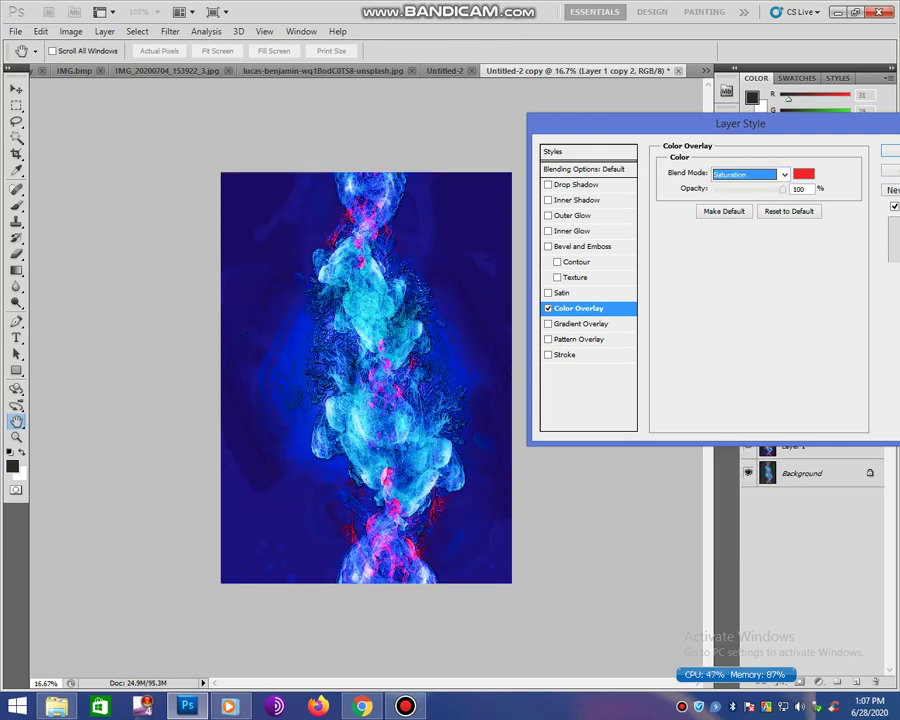
key(Up)
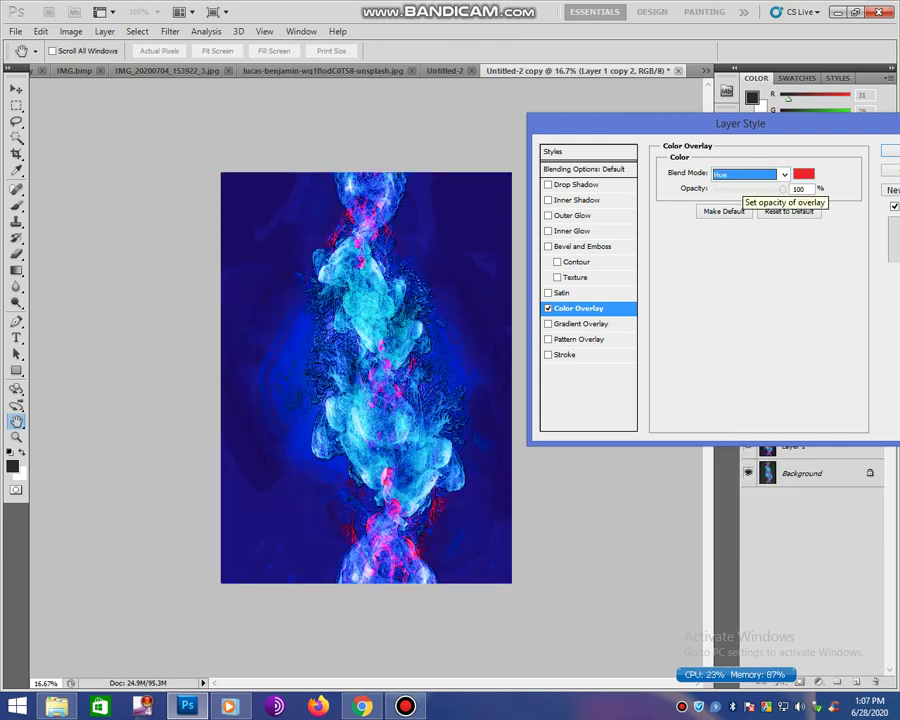
key(Down)
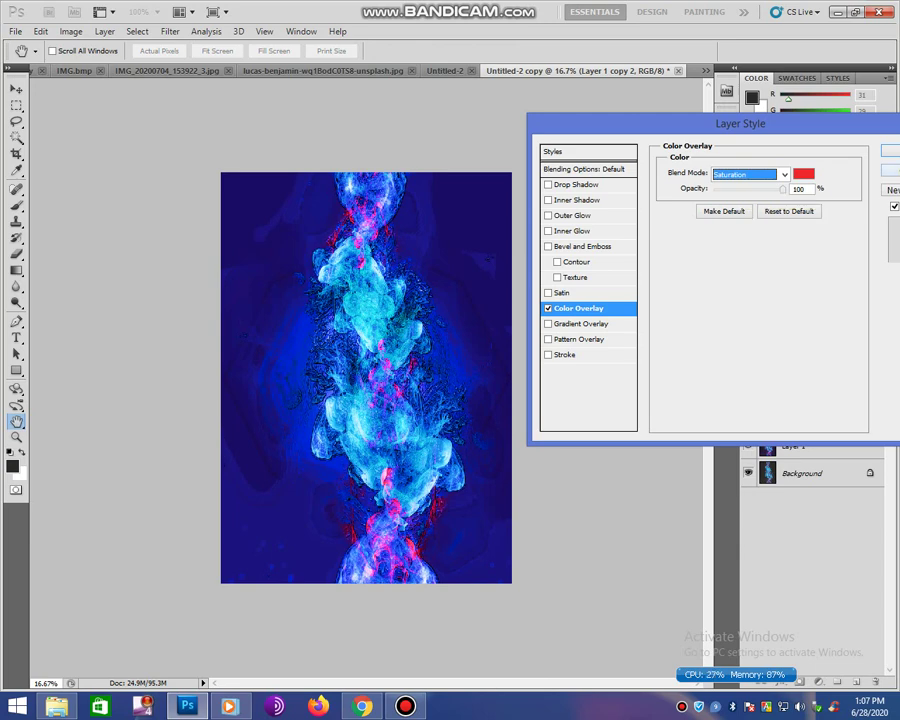
key(alt+Down)
key(m)
key(Return)
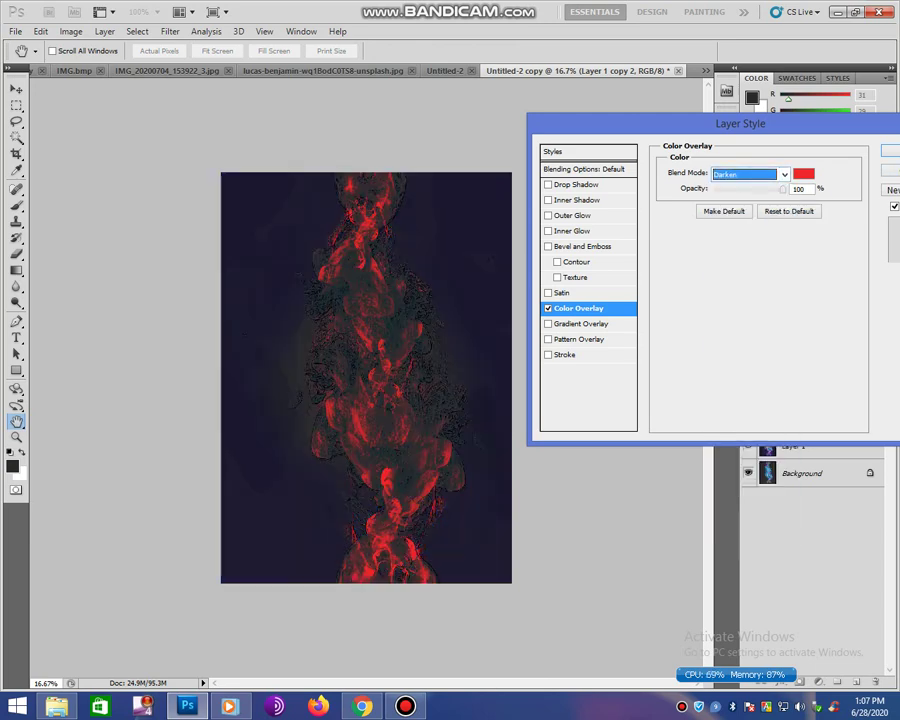
- Step through blend modes from Color Dodge to Saturation and confirm the overlay in Saturation
key(Down)
key(Down)
key(Down)
key(Down)
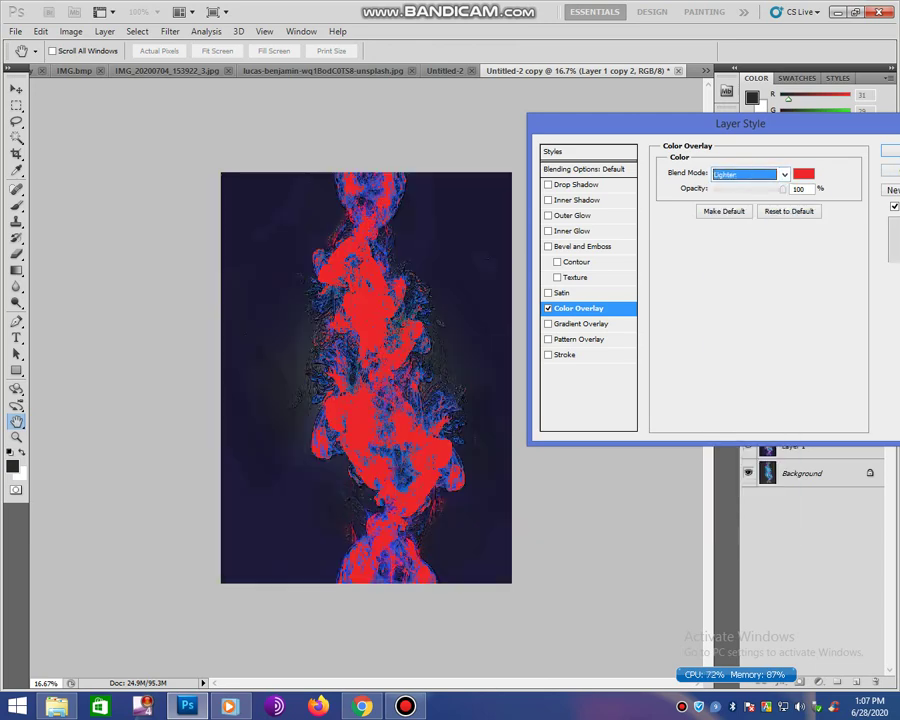
key(Down)
key(Down)
key(Down)
key(Down)
key(Down)
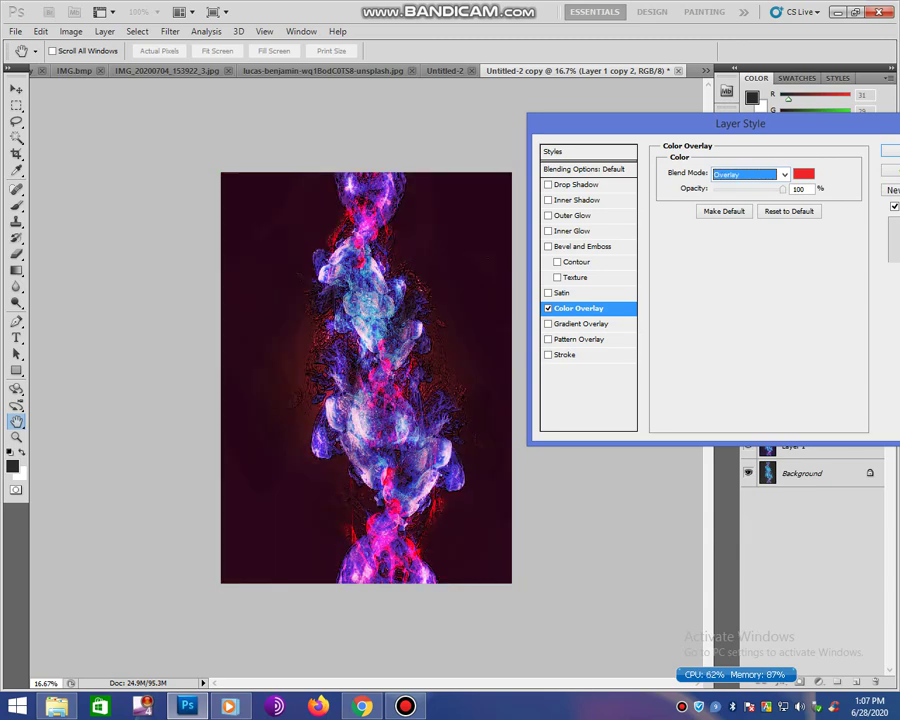
key(Down)
key(Down)
key(Down)
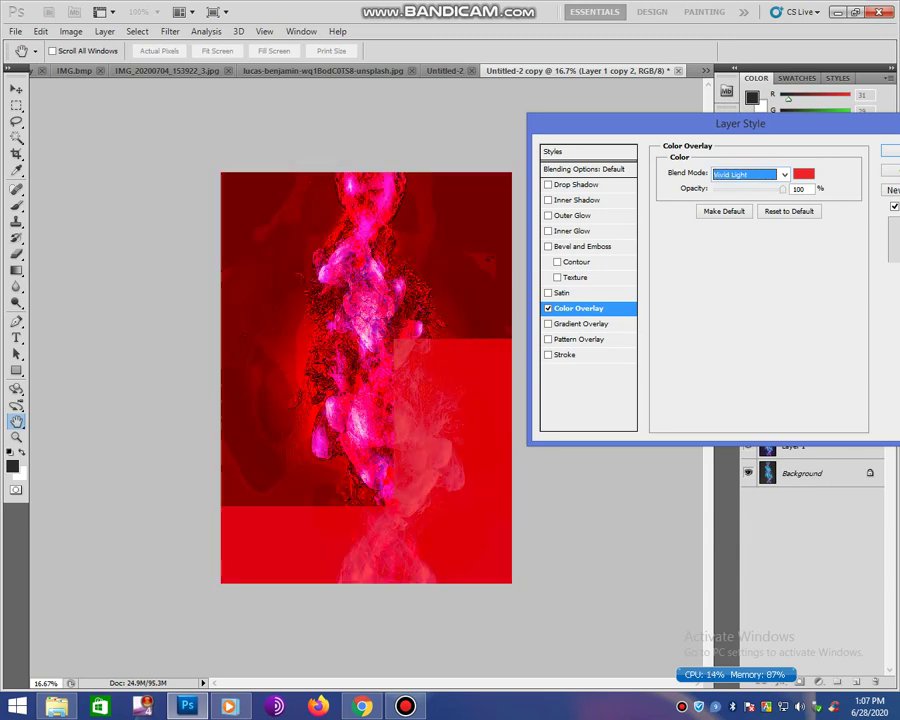
key(Down)
key(Down)
key(Down)
key(Down)
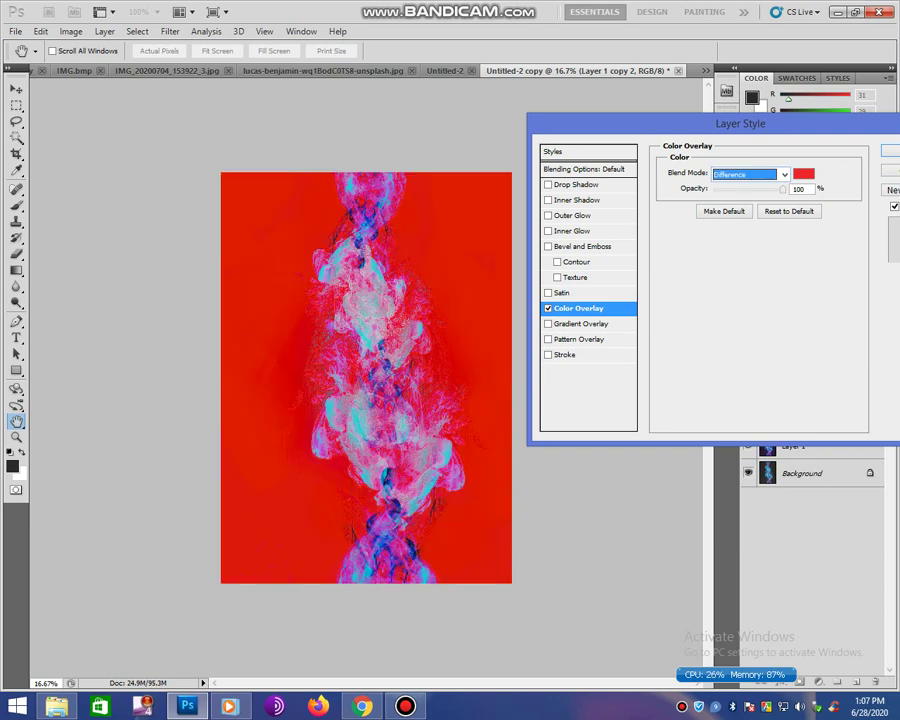
key(Down)
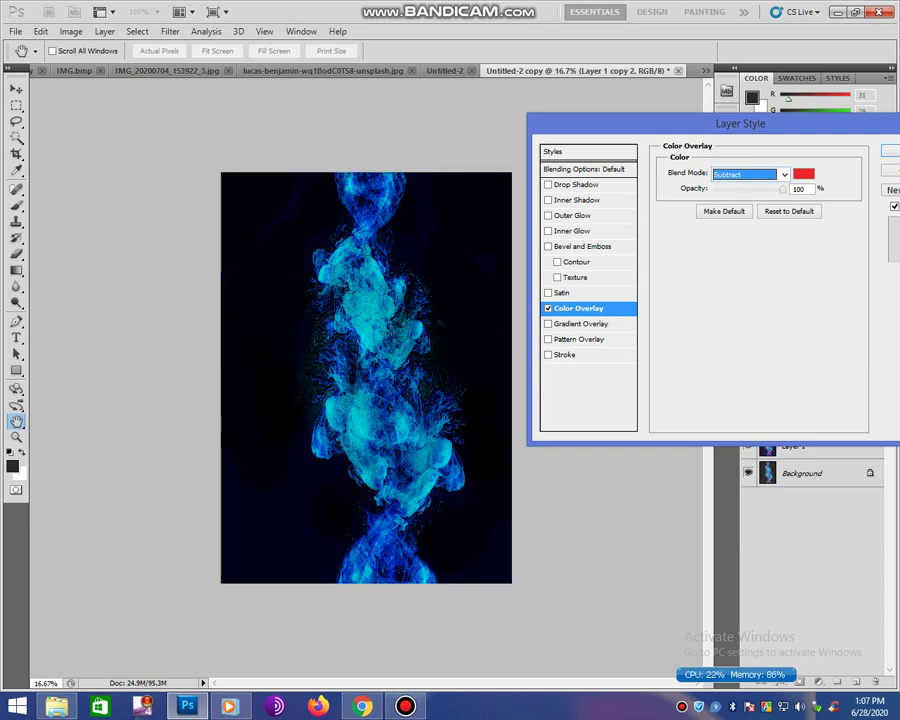
key(Down)
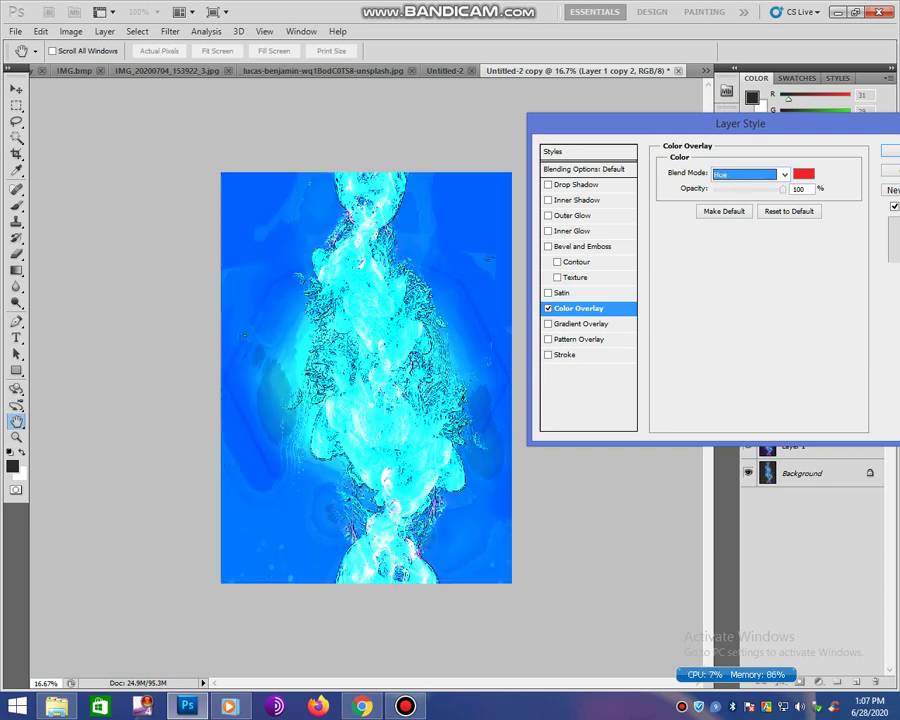
key(Down)
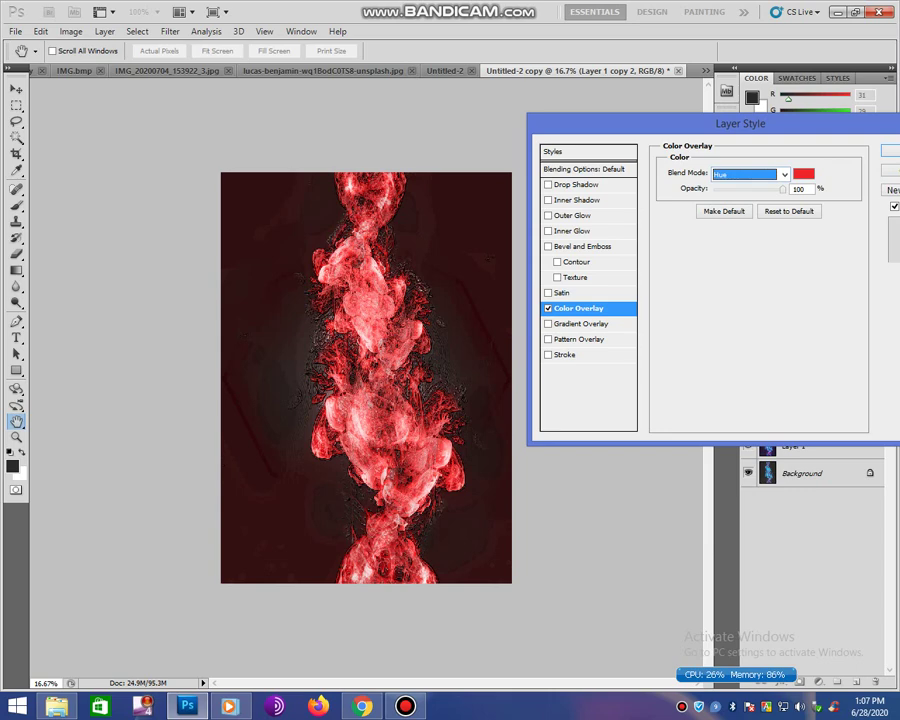
key(Down)
key(Return)
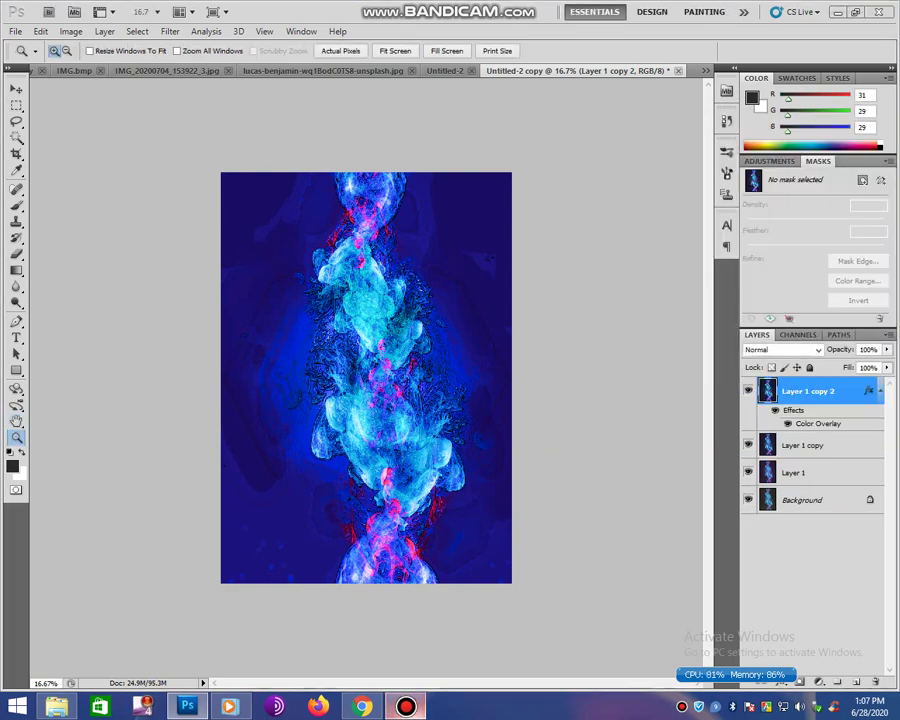